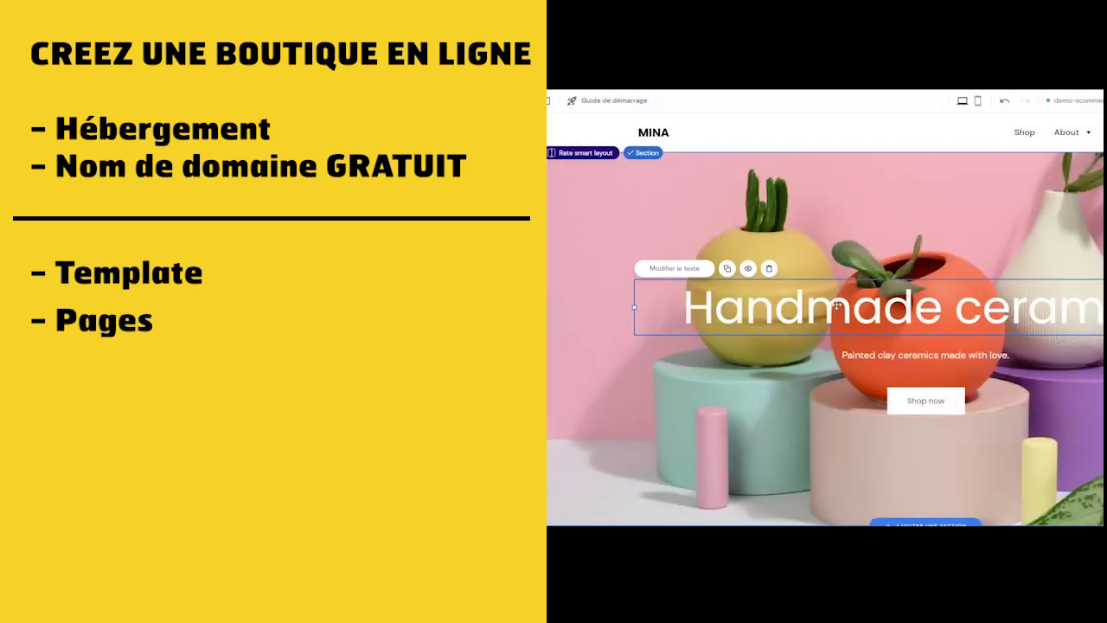
left_click(837, 307)
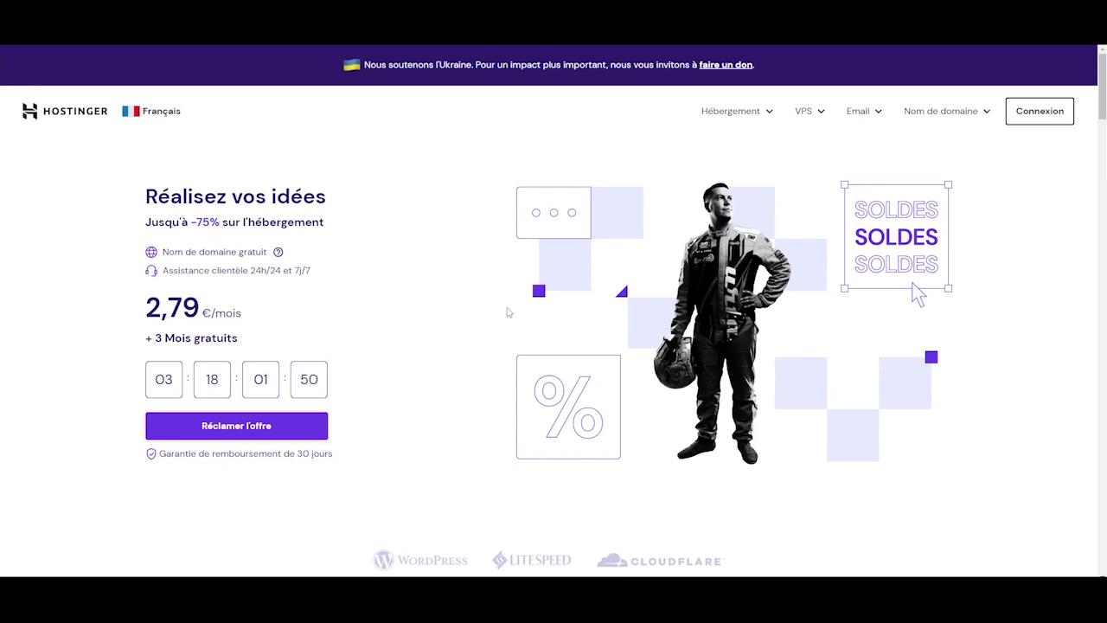
Choose the Hébergement Business plan among the web hosting plans and start ordering it
scroll(421, 324, "down", 7)
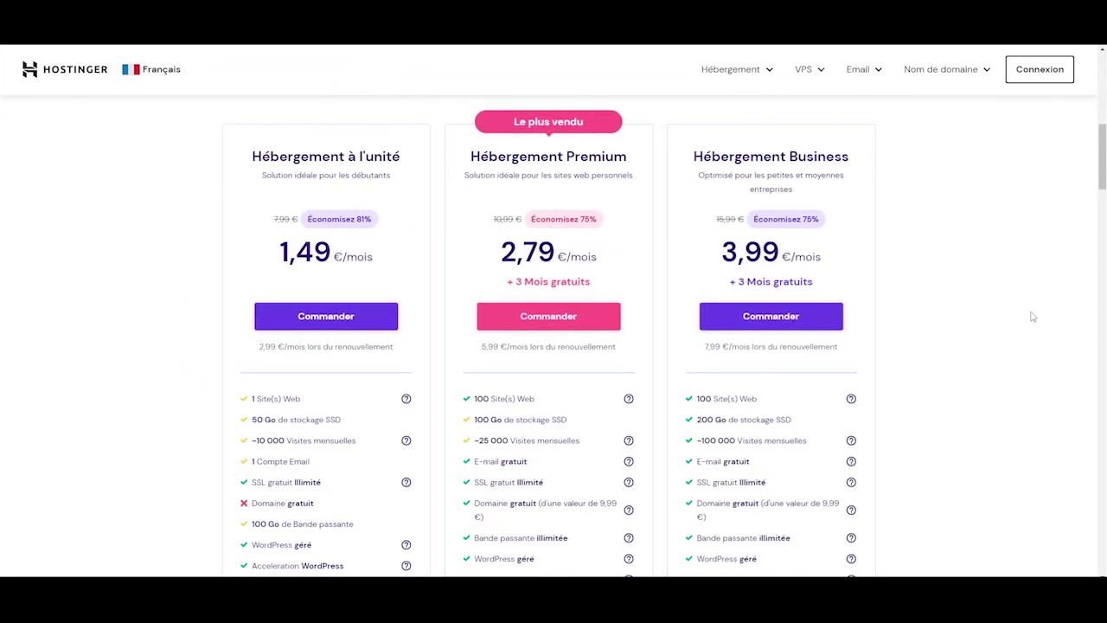
scroll(1029, 307, "up", 1)
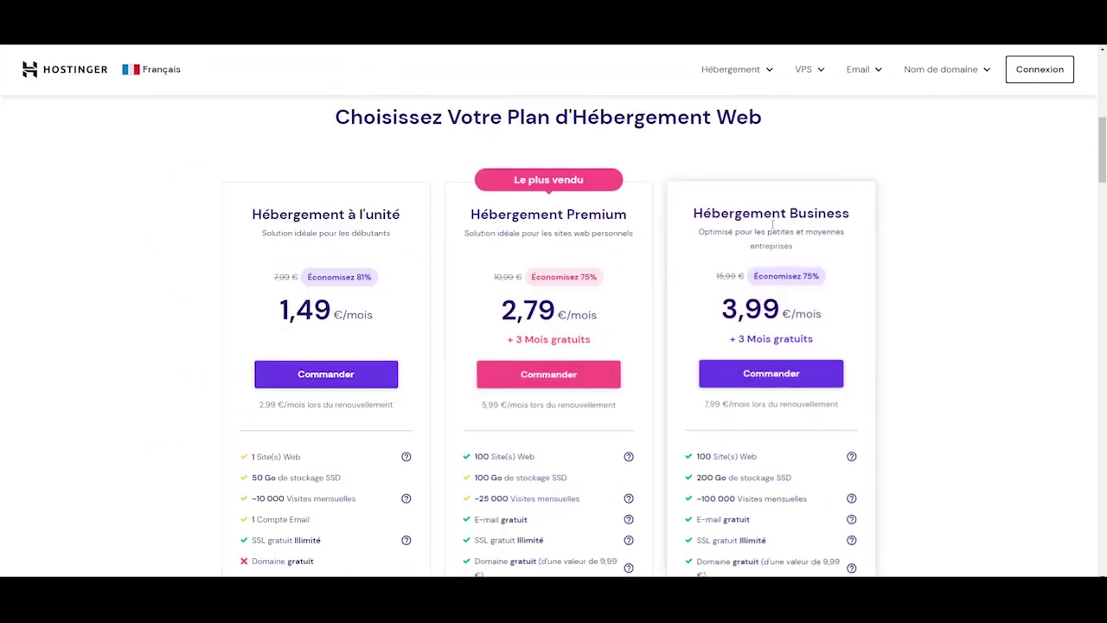
left_click(778, 379)
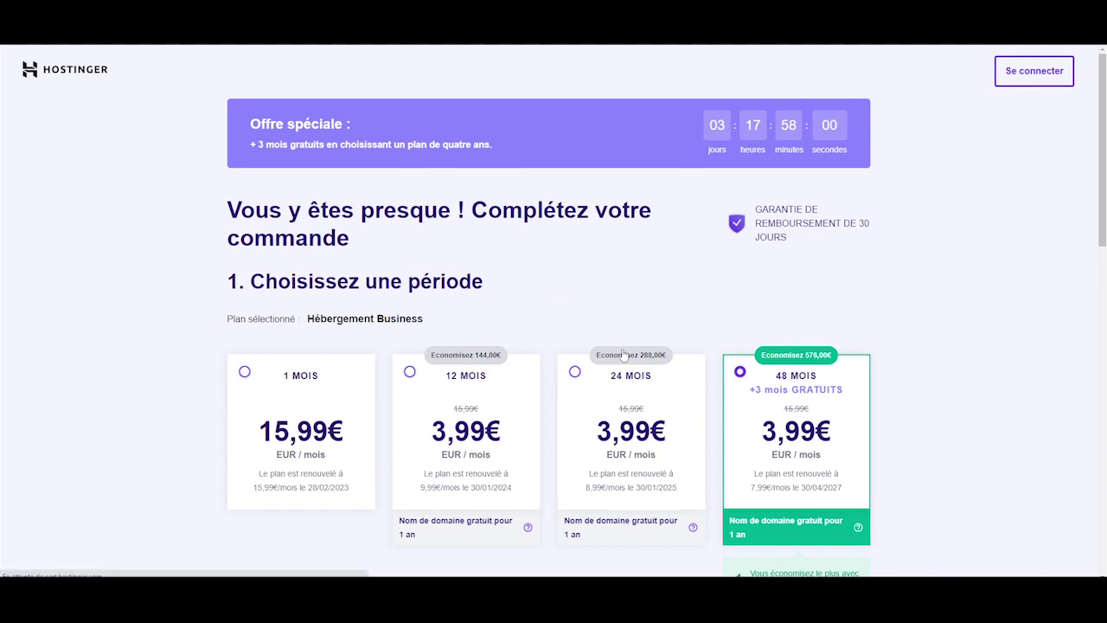
Review the order page's billing periods, account creation options, payment methods and order summary
scroll(1038, 271, "down", 1)
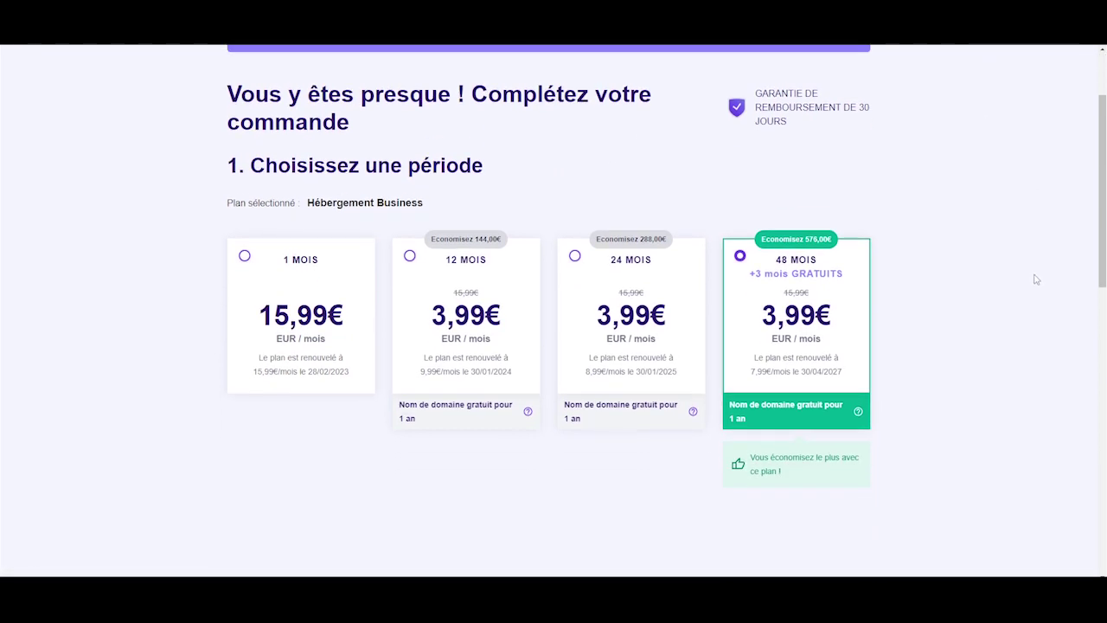
scroll(1032, 275, "up", 1)
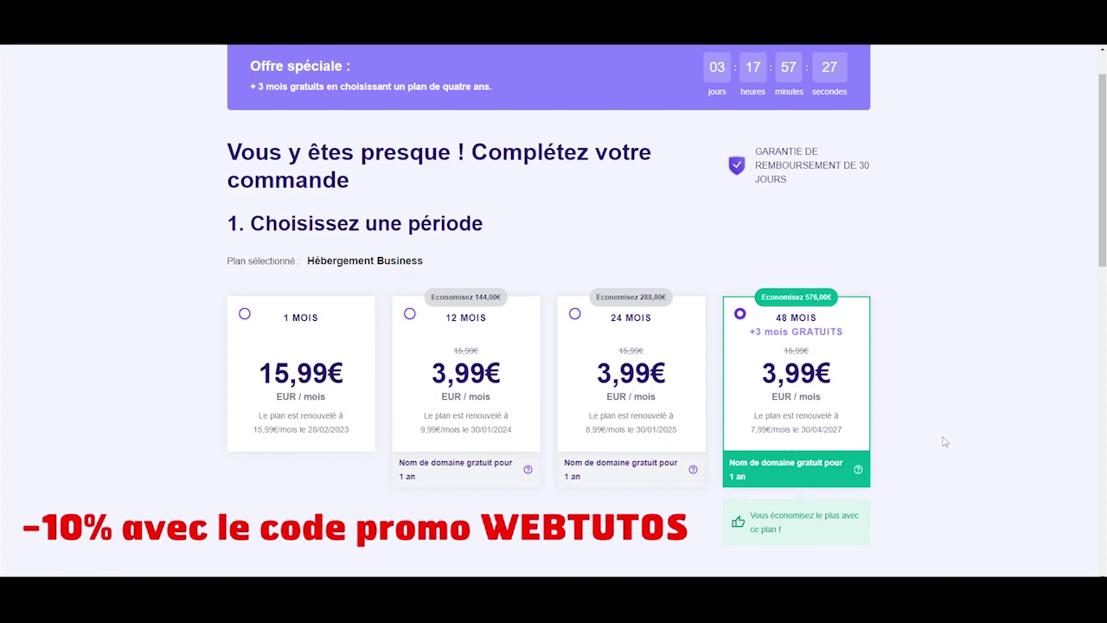
scroll(911, 350, "down", 1)
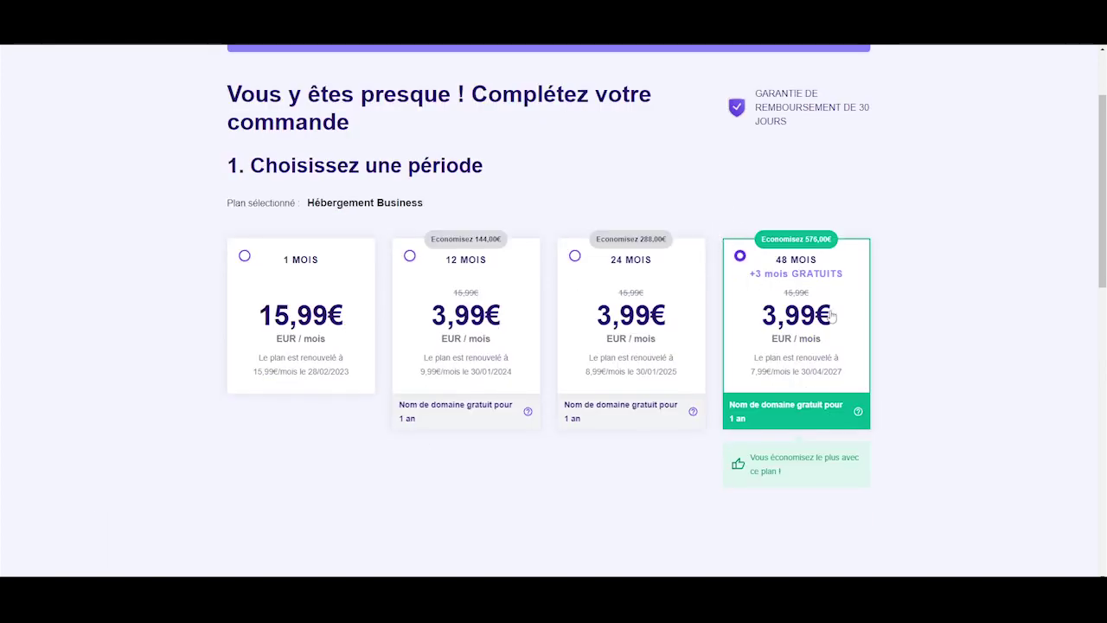
scroll(995, 291, "down", 1)
scroll(995, 291, "down", 5)
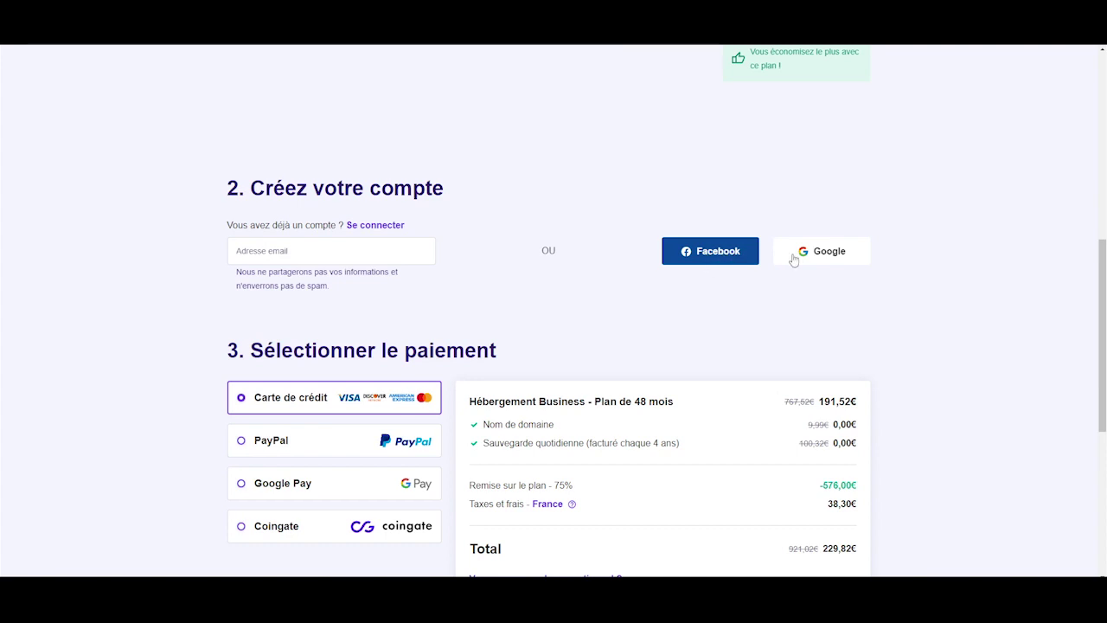
scroll(1061, 282, "down", 2)
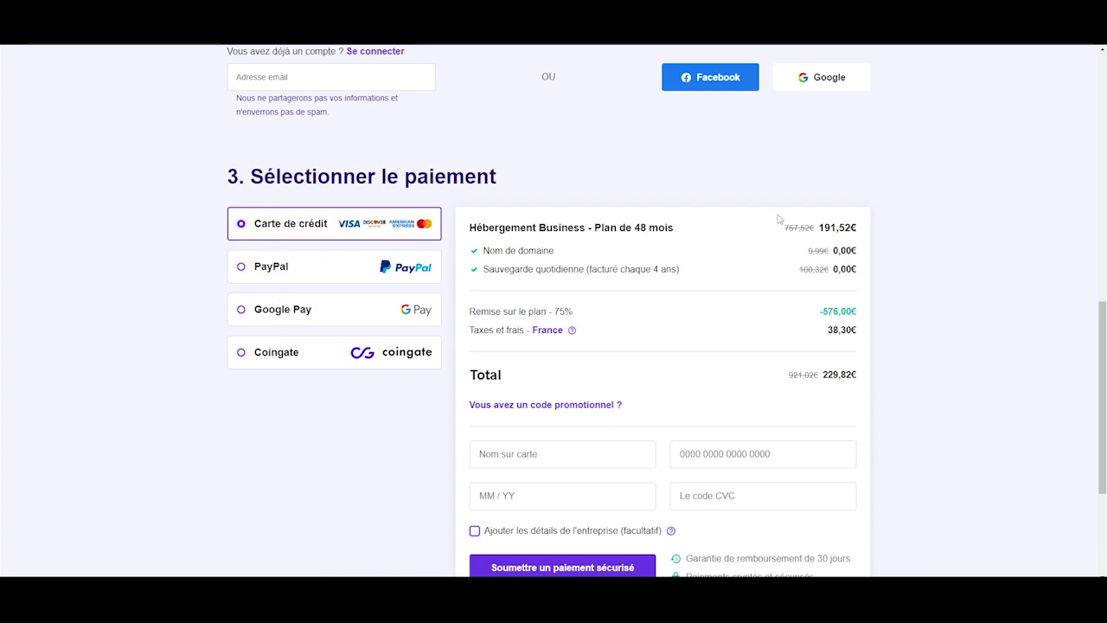
scroll(1008, 214, "up", 5)
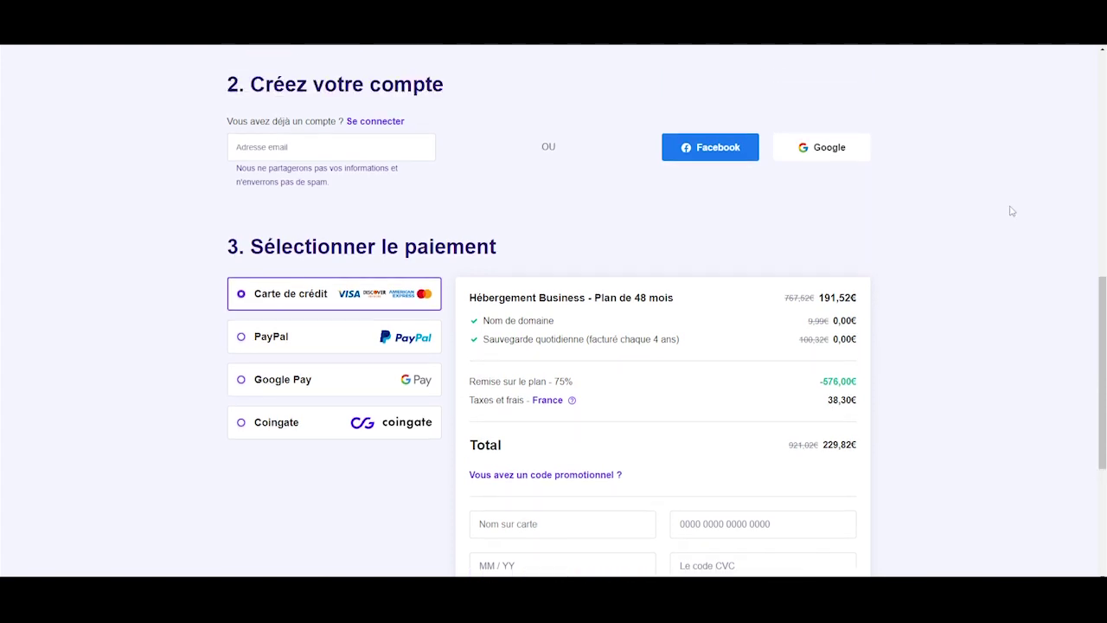
scroll(1030, 211, "down", 5)
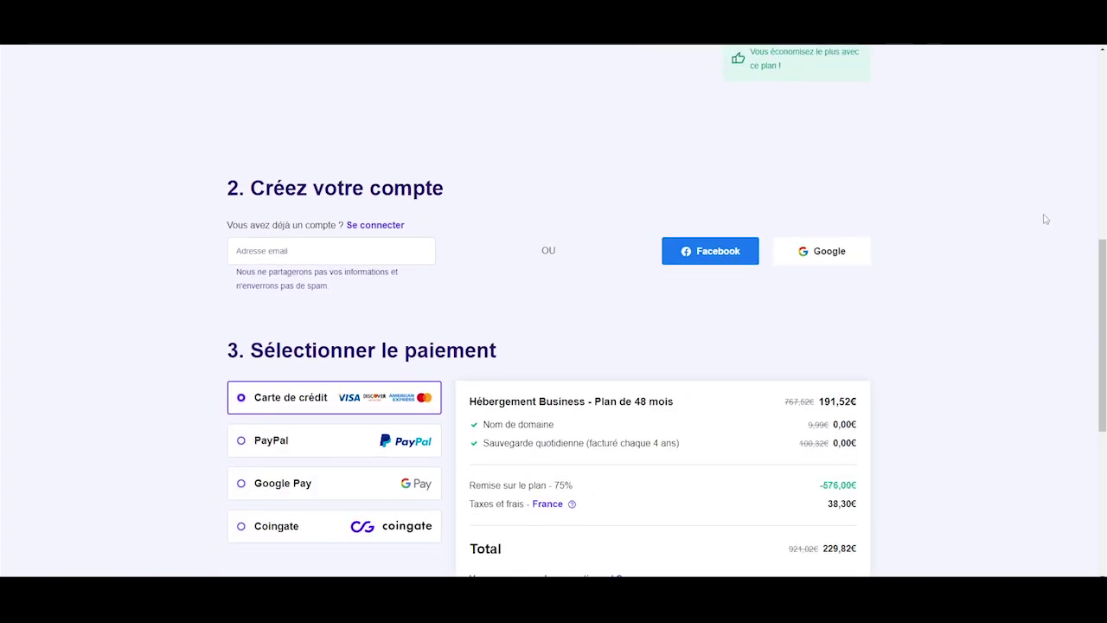
Apply the promotional code WEBTUTOS to the hosting order
scroll(1041, 213, "down", 1)
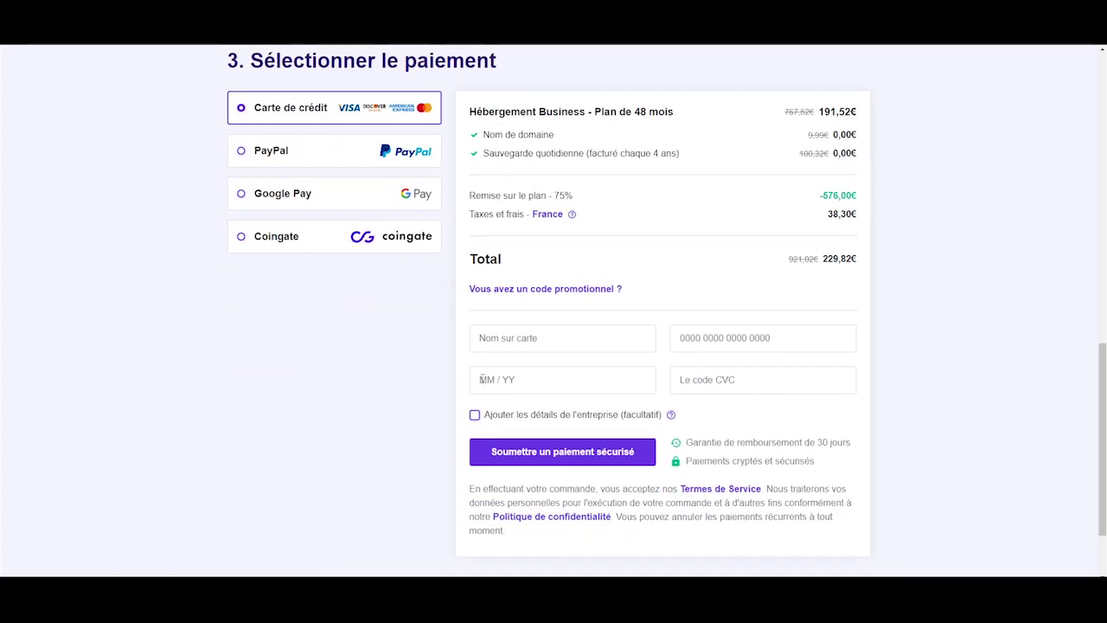
left_click(506, 289)
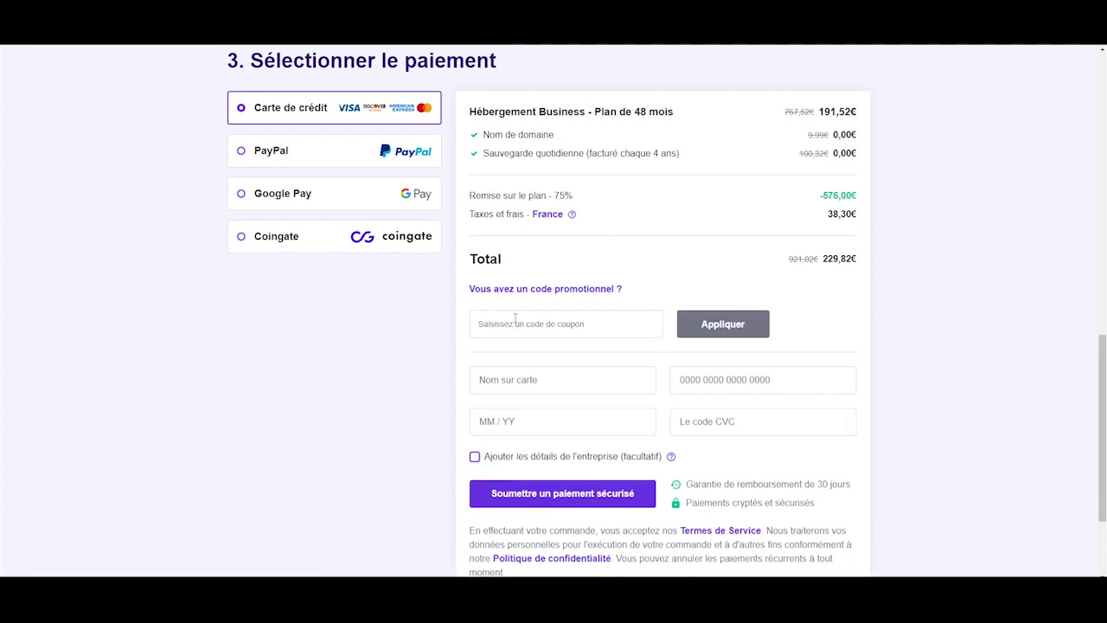
left_click(514, 329)
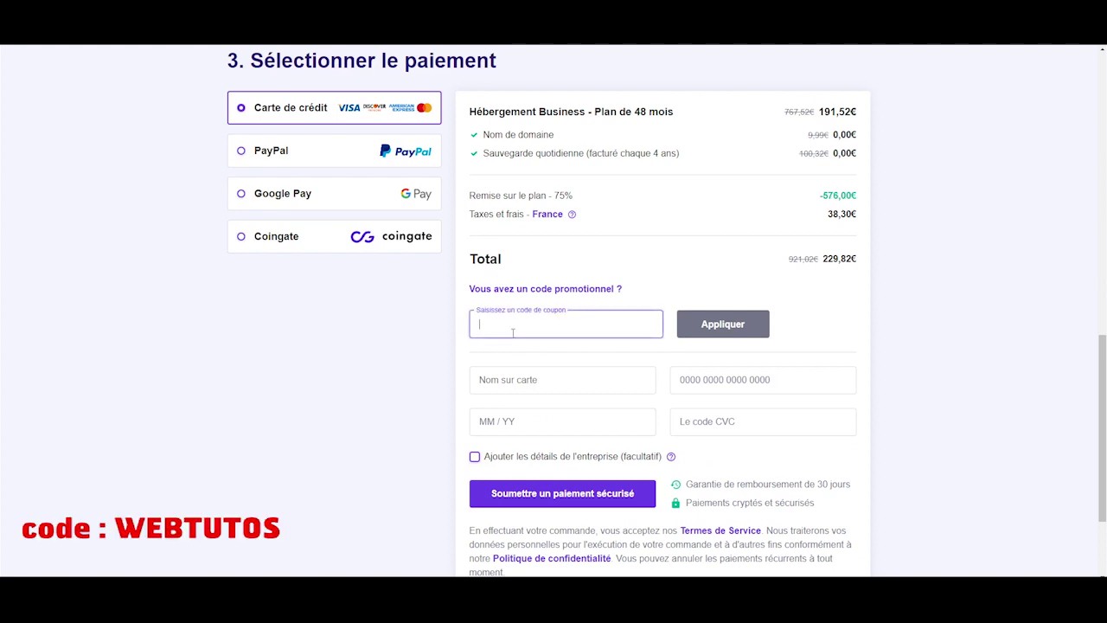
type("WEBTUTOS")
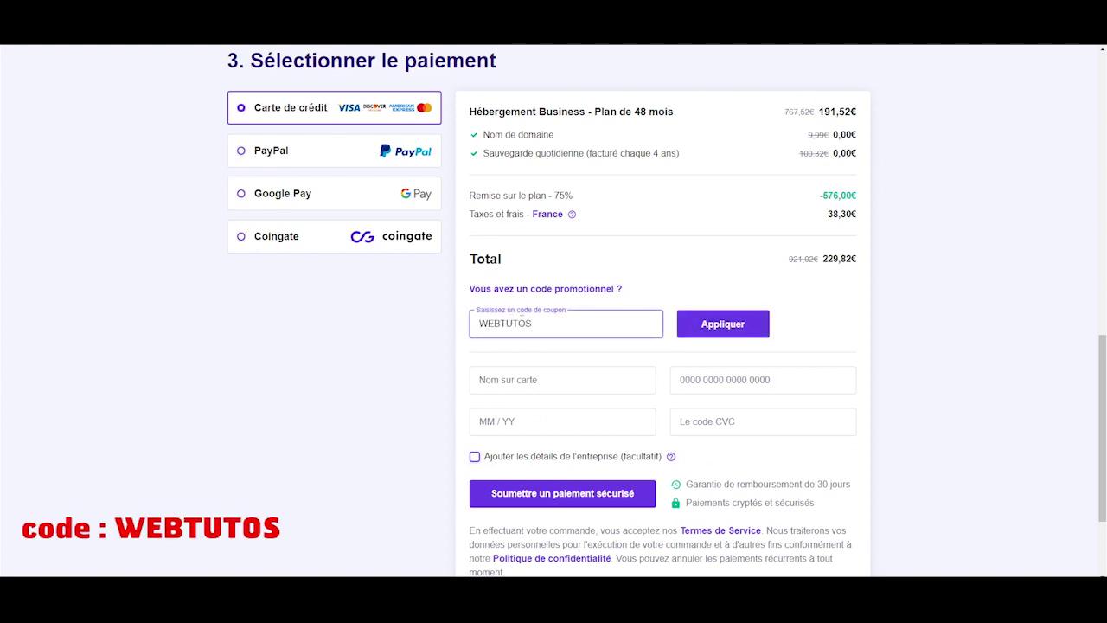
left_click(723, 324)
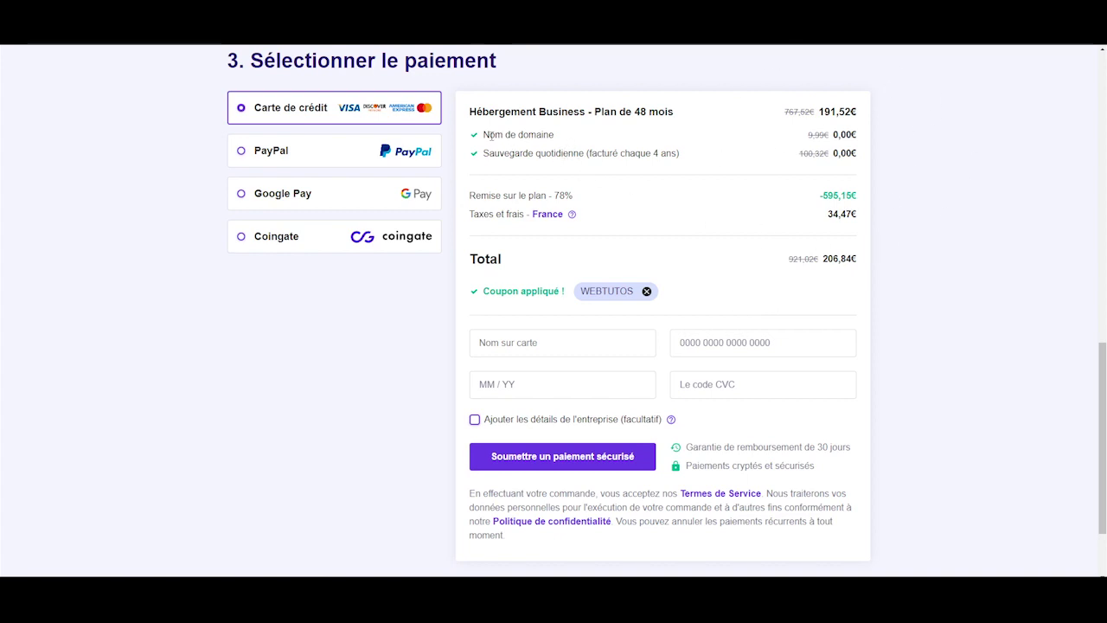
Examine the domain name line and its price in the order summary
left_click_drag(482, 134, 557, 135)
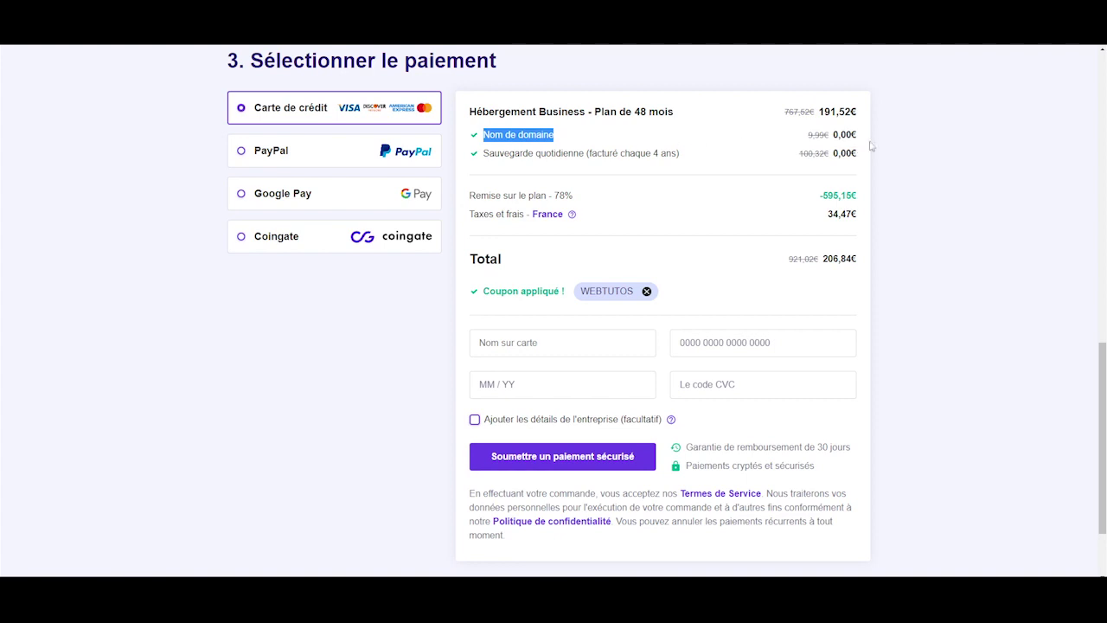
left_click_drag(863, 134, 830, 136)
left_click(694, 139)
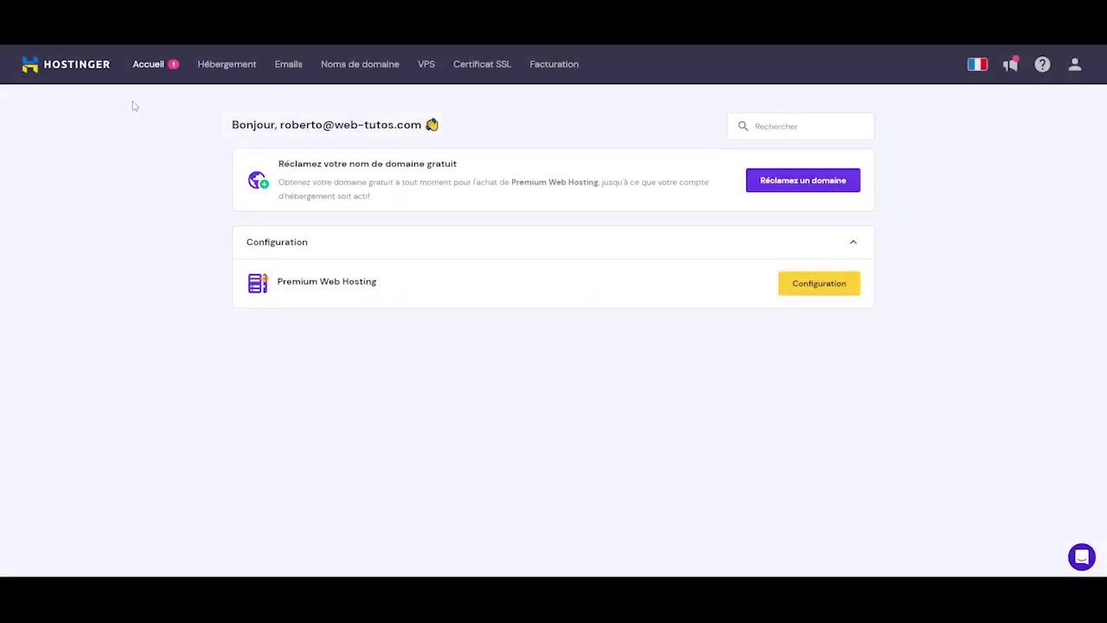
Start claiming the free domain and check the availability of demo-ecommerce with the .com extension
left_click(817, 183)
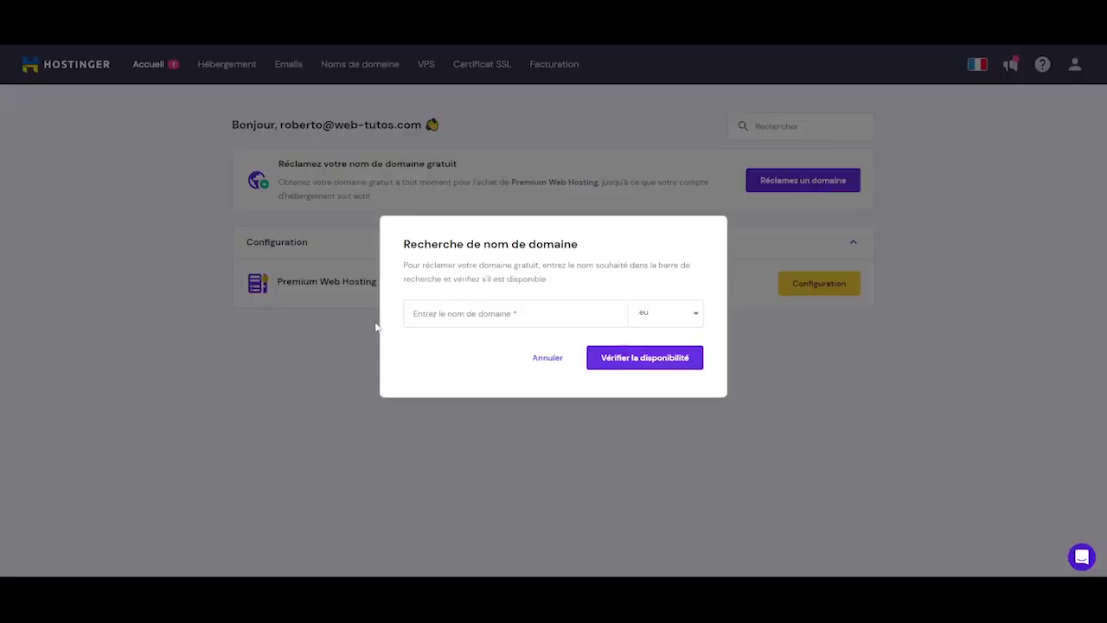
left_click(419, 317)
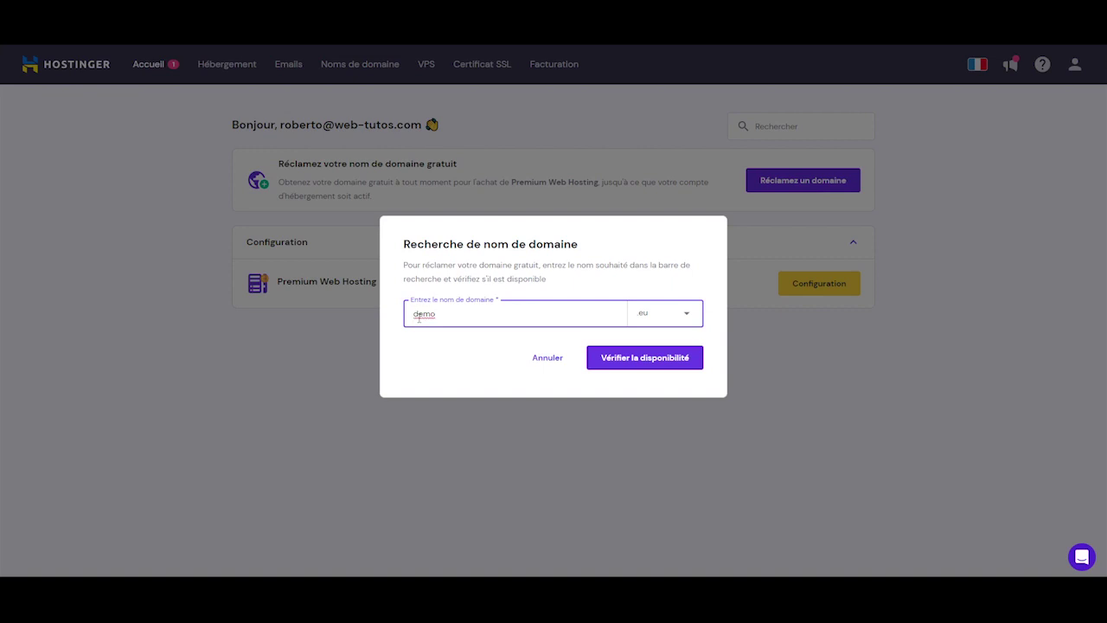
type("demo-ecommerce")
left_click(693, 321)
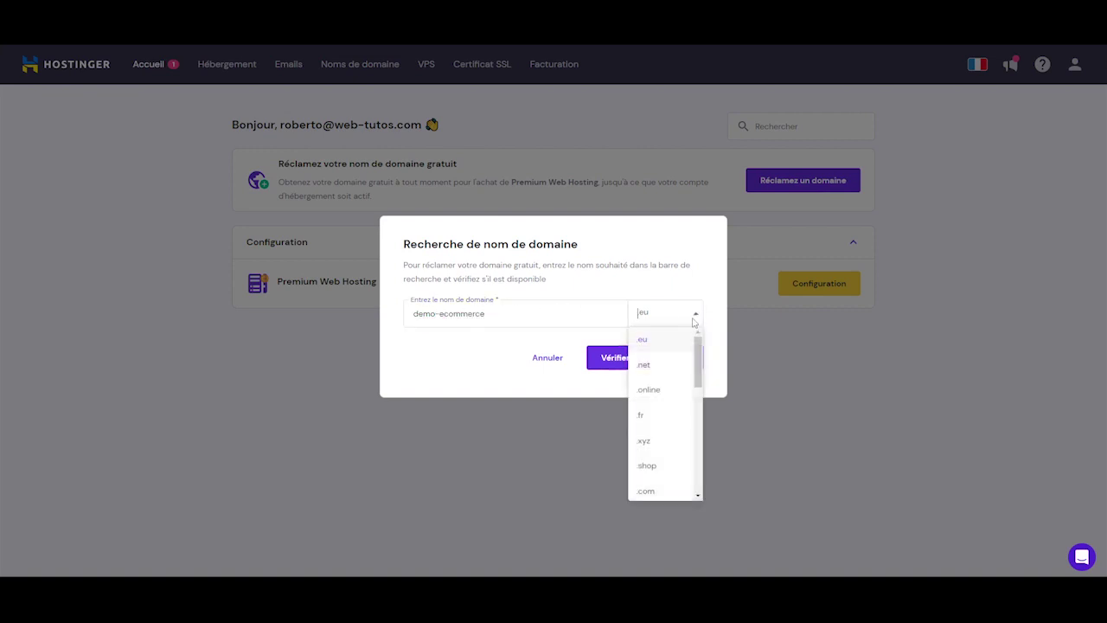
scroll(655, 459, "down", 1)
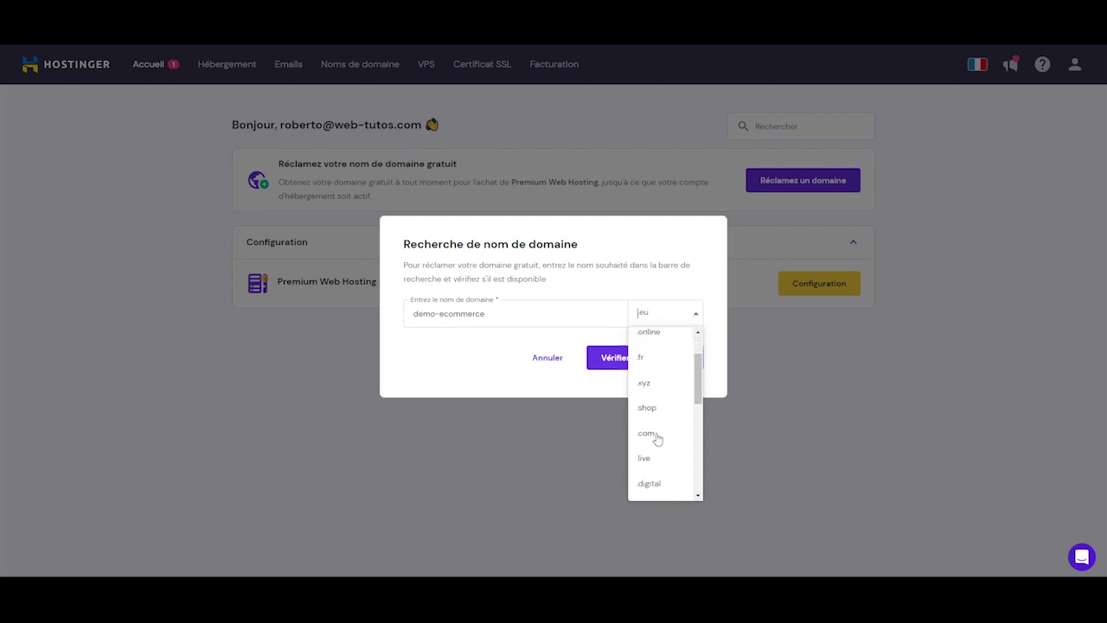
left_click(657, 438)
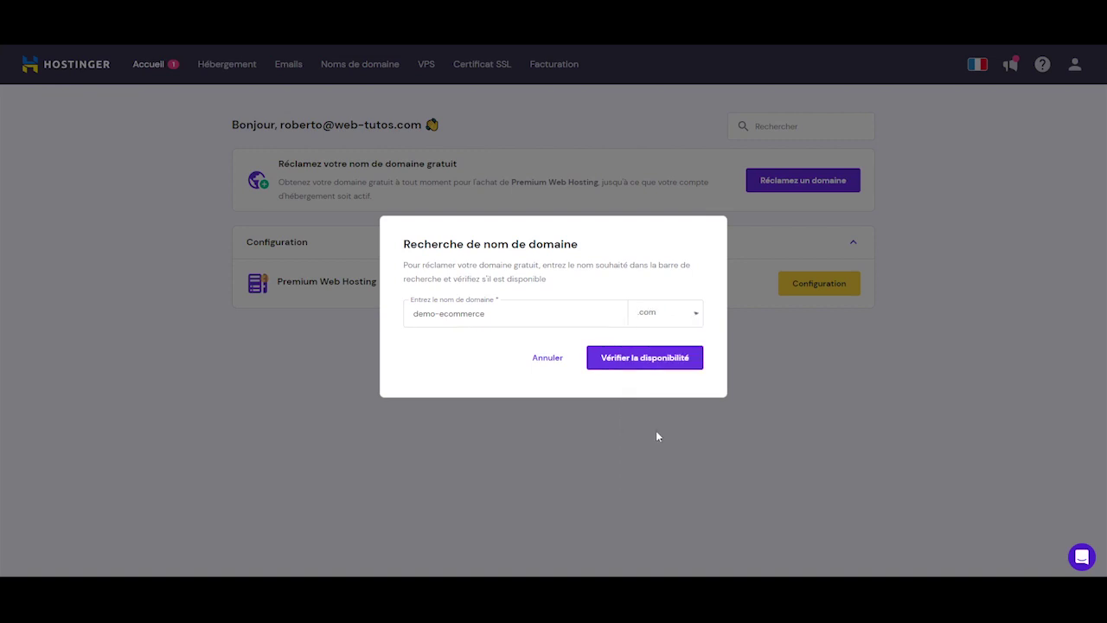
left_click(630, 358)
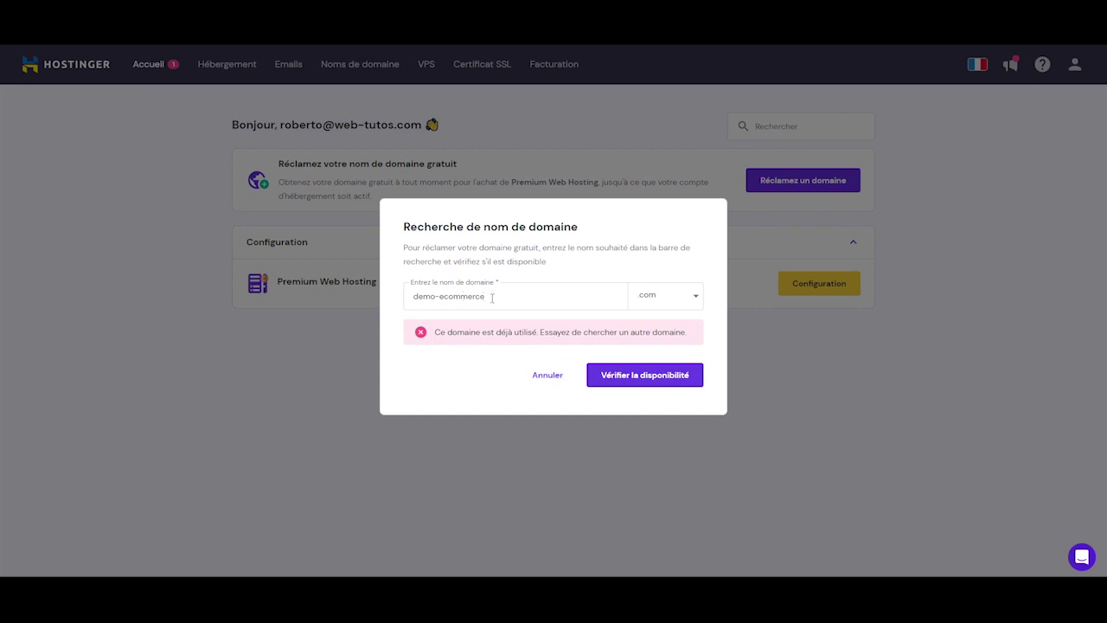
Change the domain name to demo-ecommerce-wt, check its availability and claim demo-ecommerce-wt.com
left_click(491, 297)
type("-wt")
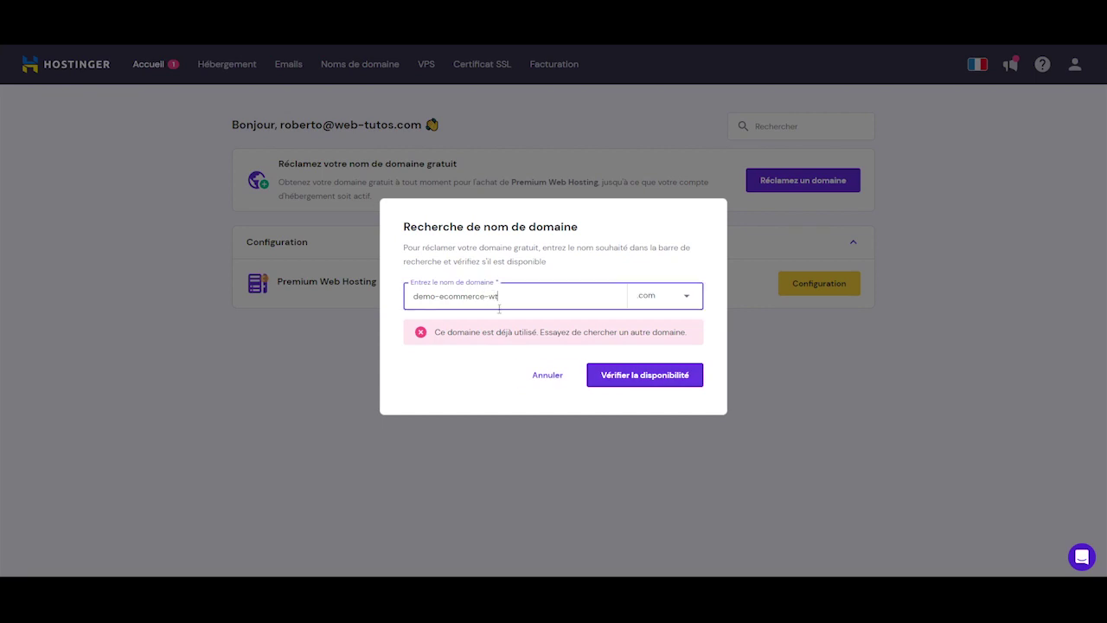
left_click(649, 377)
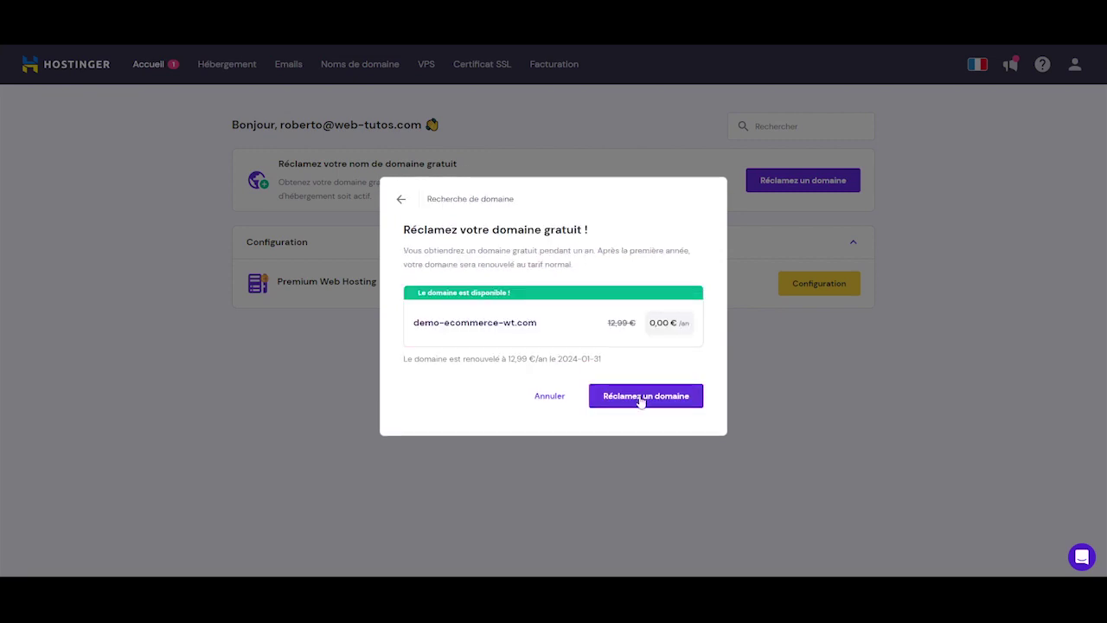
left_click(641, 399)
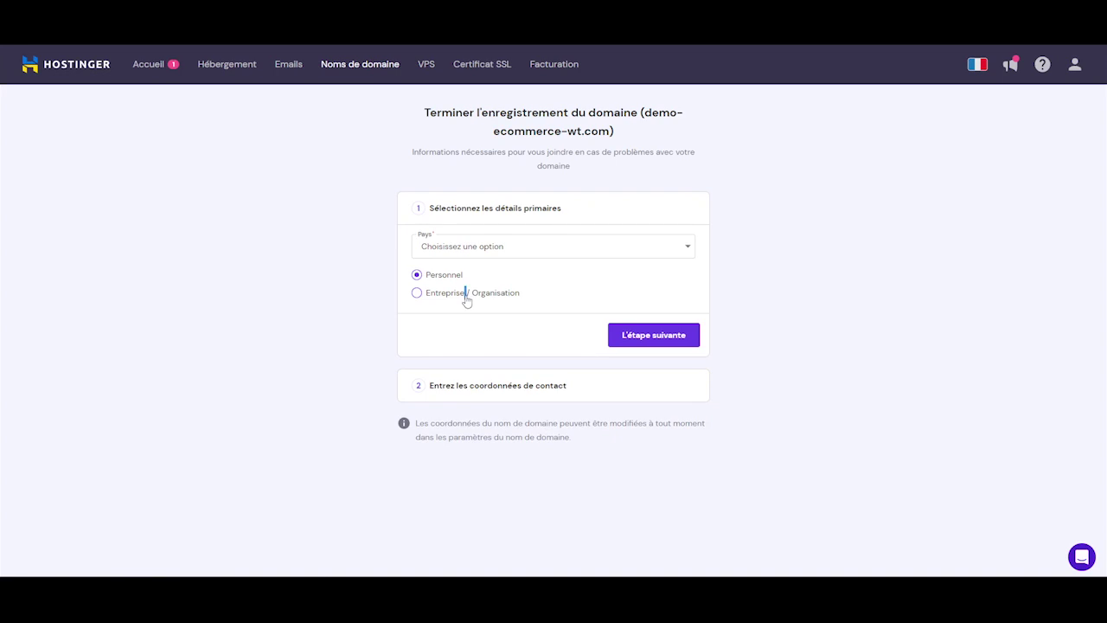
Register the domain as Entreprise / Organisation with France as the country, and continue to the domain overview
left_click(467, 299)
left_click(511, 249)
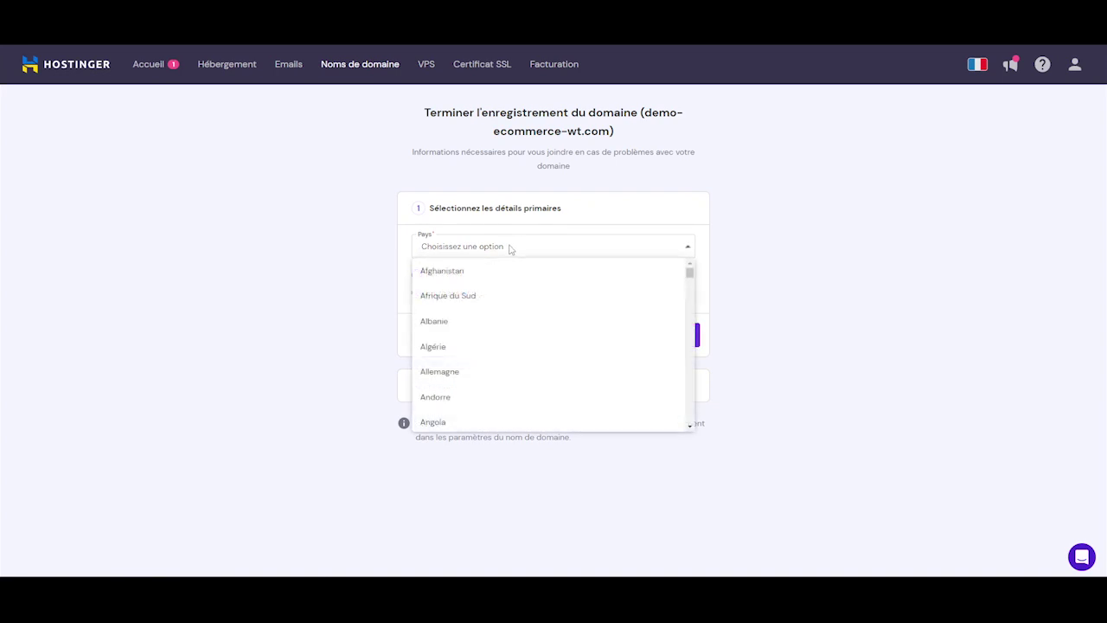
type("fr")
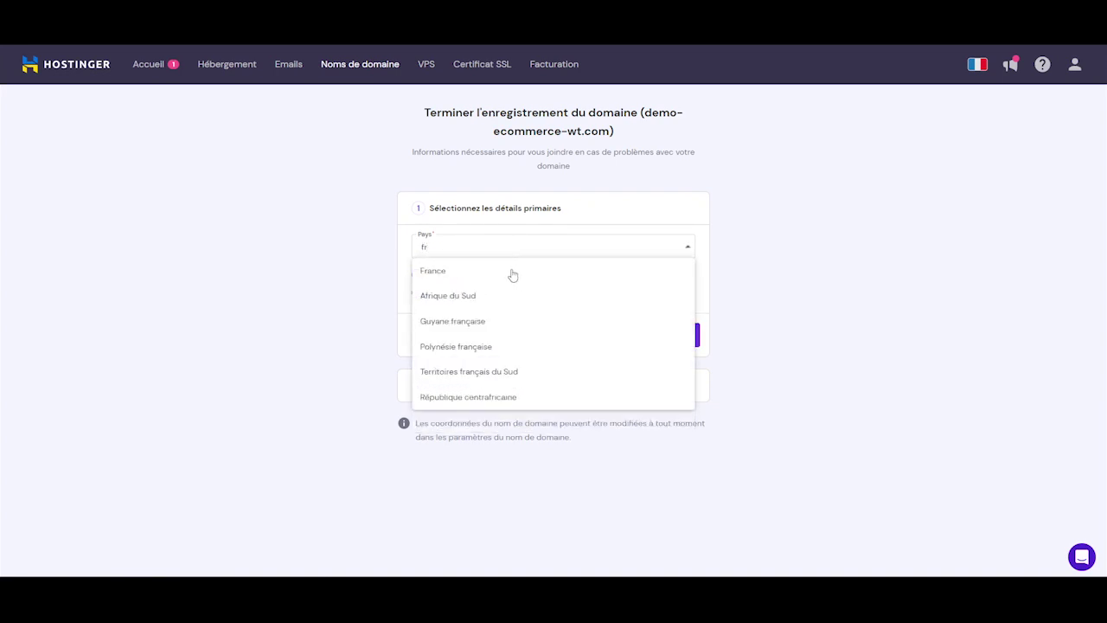
left_click(512, 274)
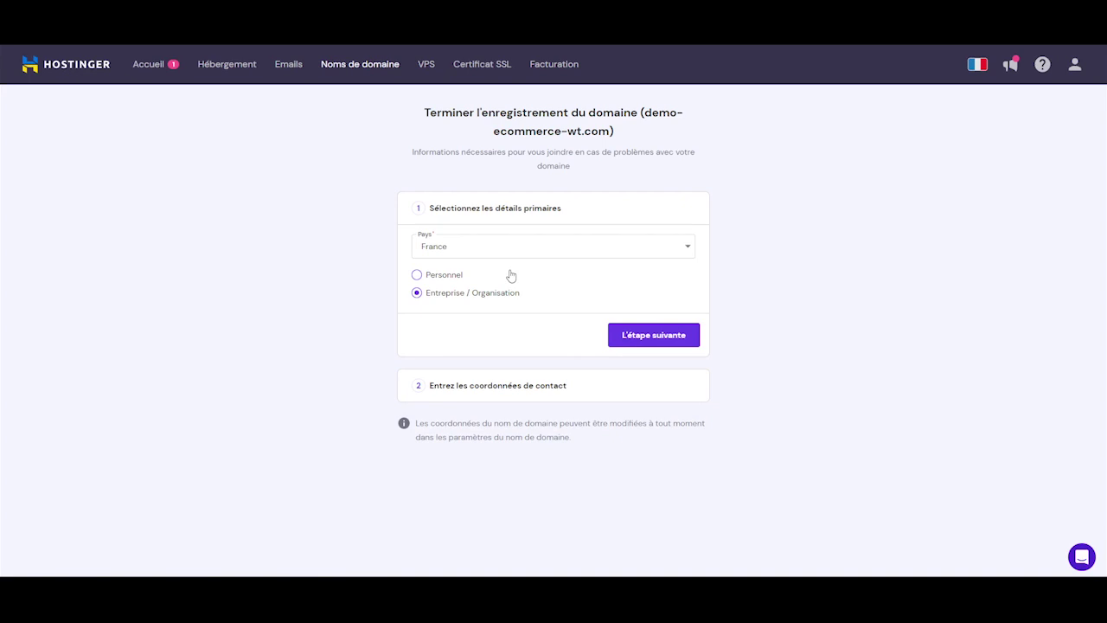
left_click(664, 338)
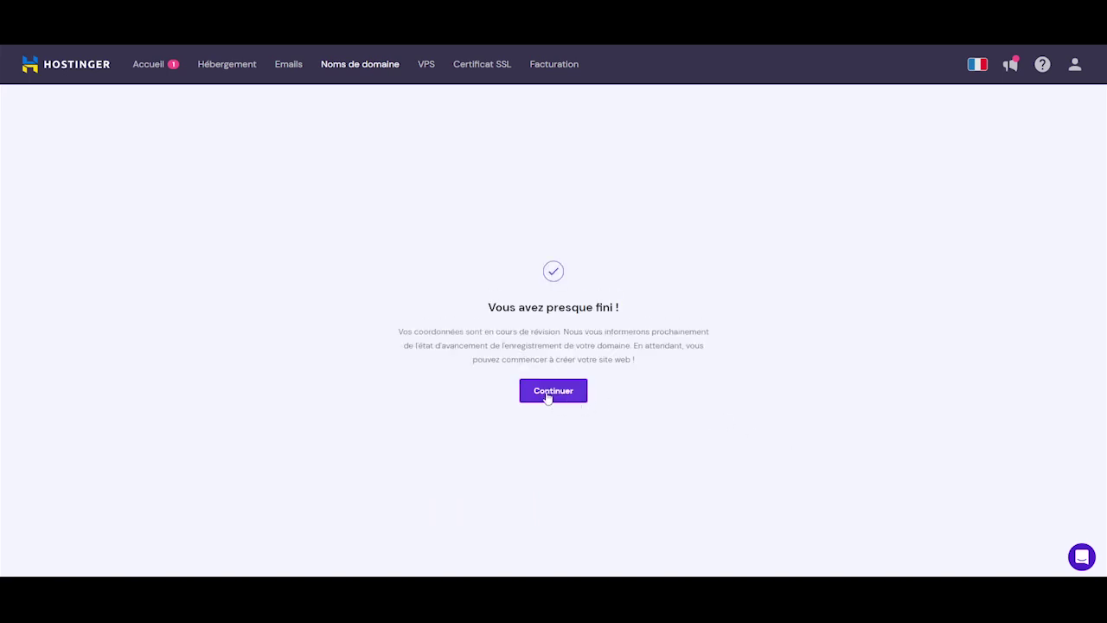
left_click(547, 396)
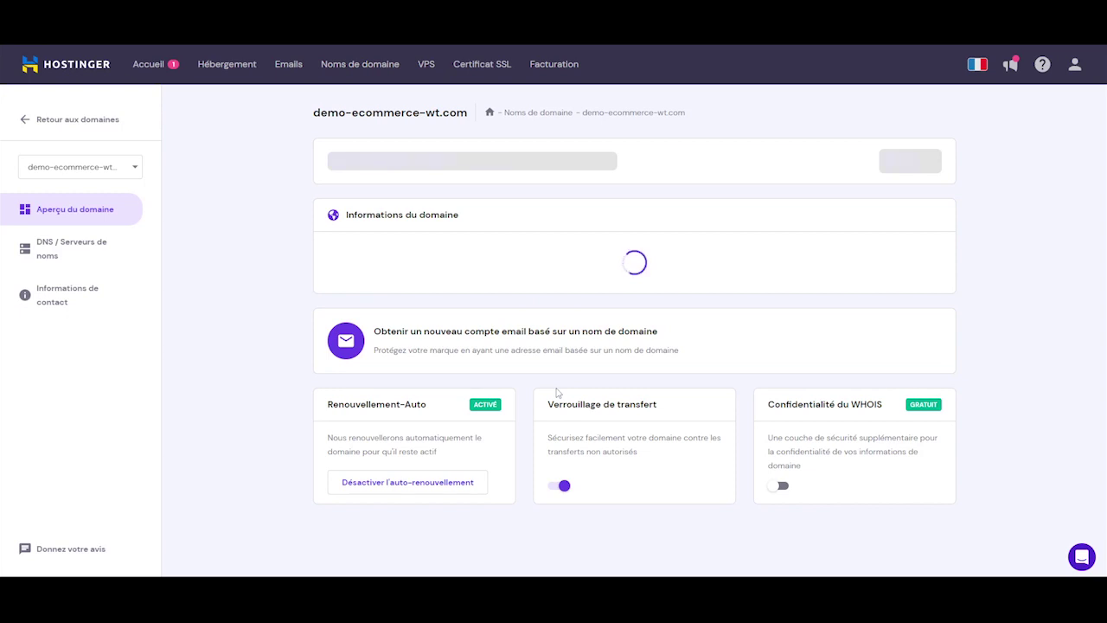
Connect the domain's website to the Premium Web Hosting plan and confirm the choice
scroll(747, 317, "down", 2)
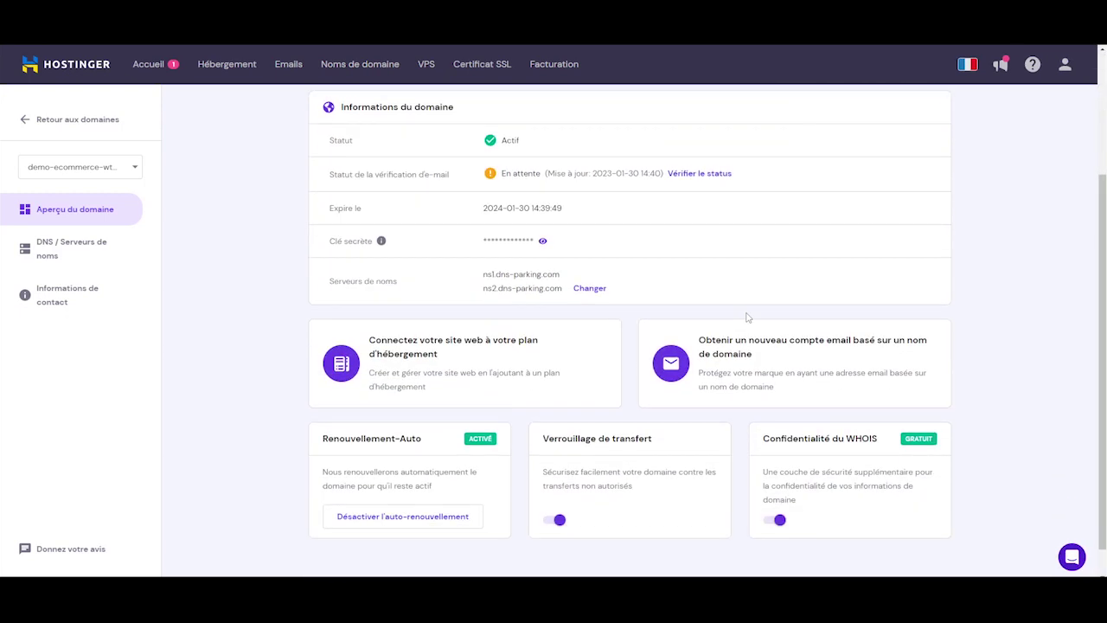
left_click(390, 369)
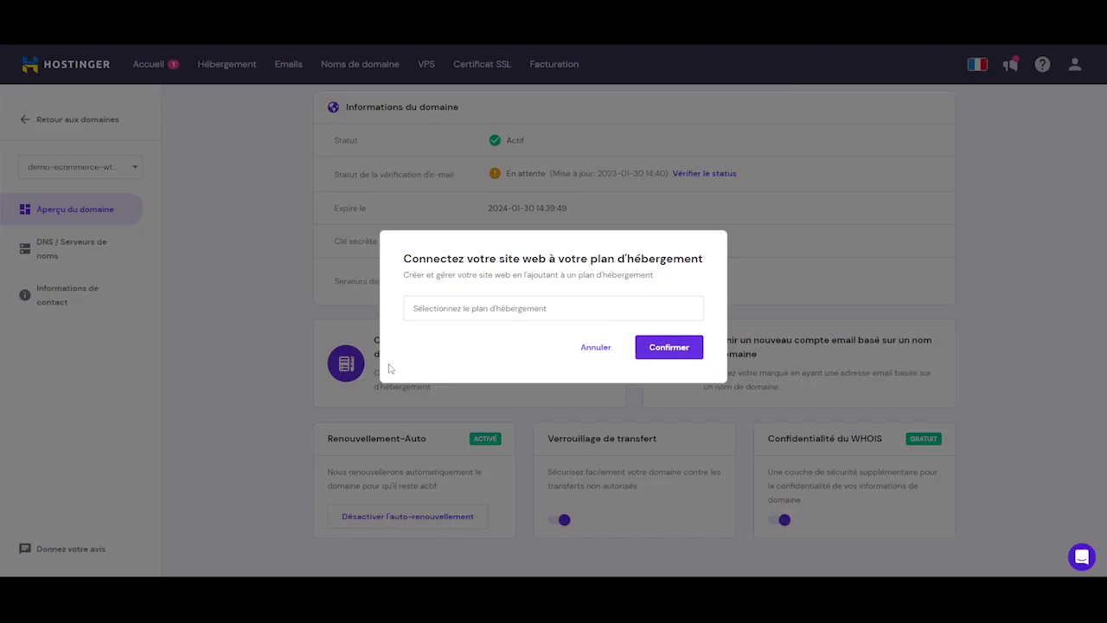
left_click(558, 309)
left_click(466, 333)
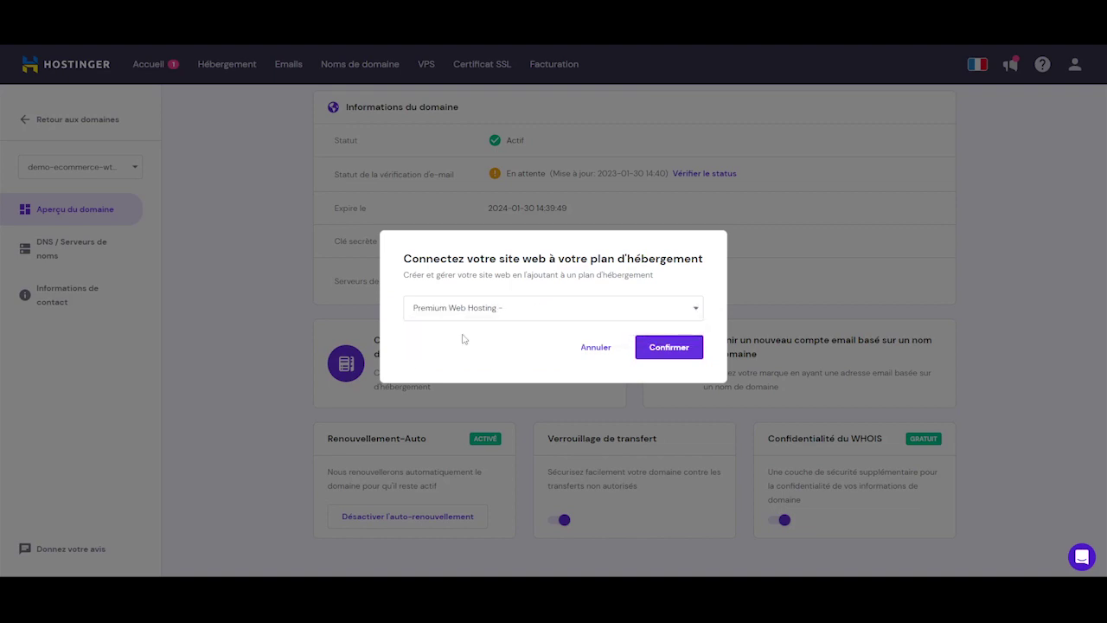
left_click(658, 349)
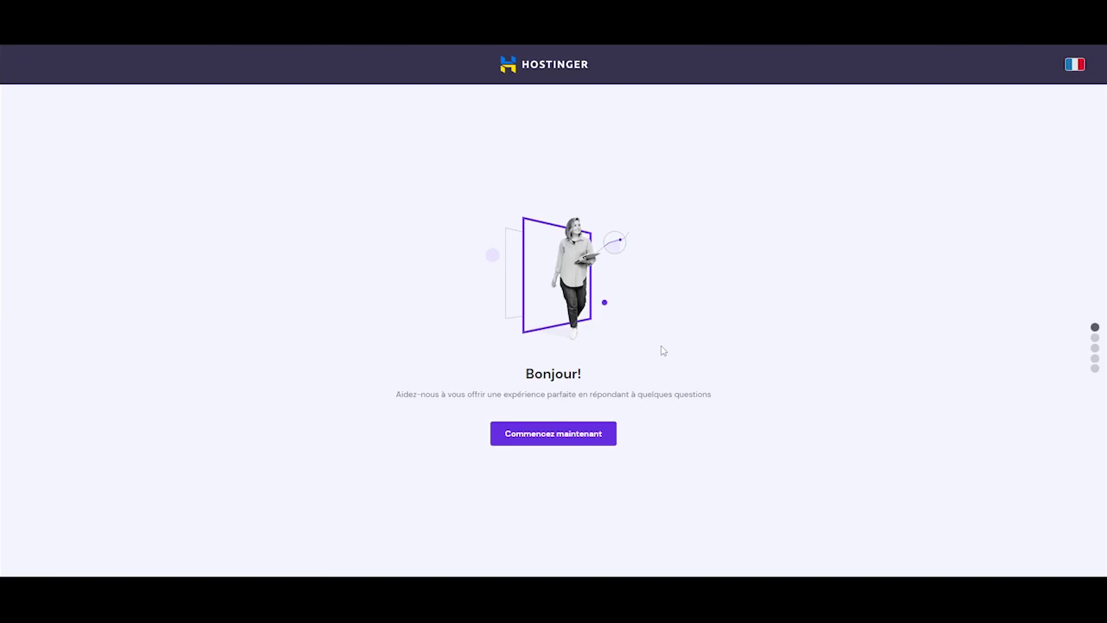
Complete the setup questions: site for oneself, self-built, Boutique en ligne type, and no help needed
left_click(567, 436)
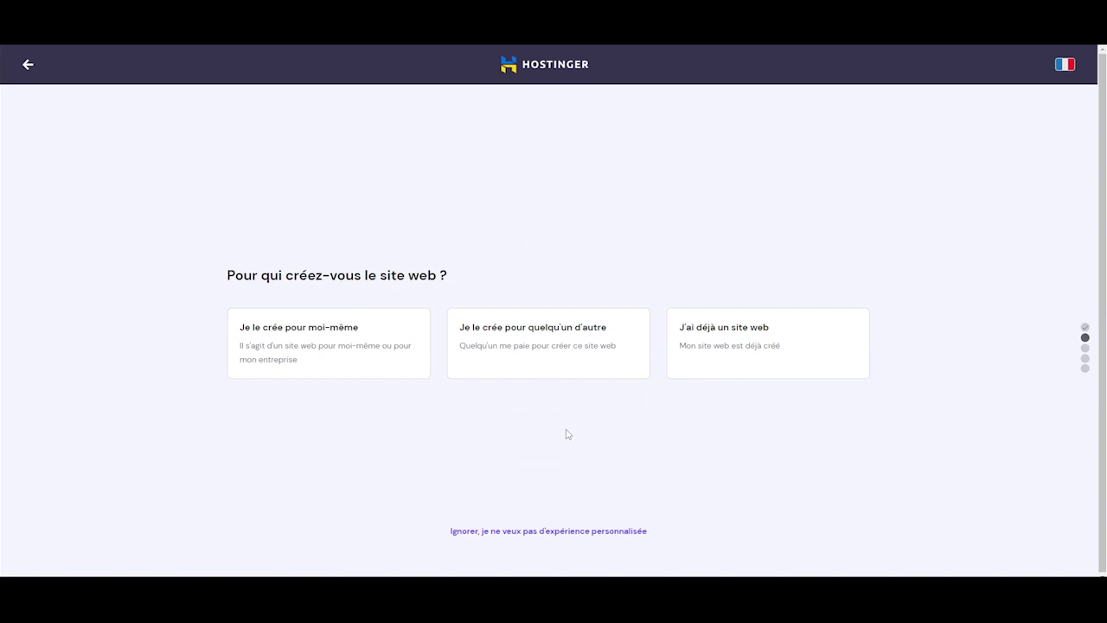
left_click(350, 356)
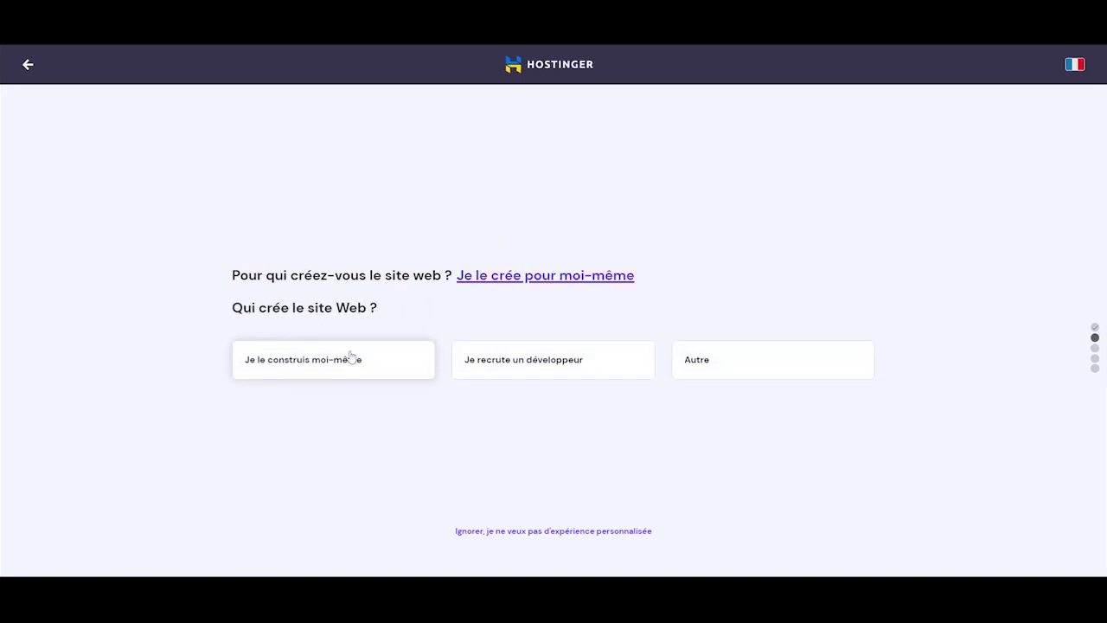
left_click(350, 357)
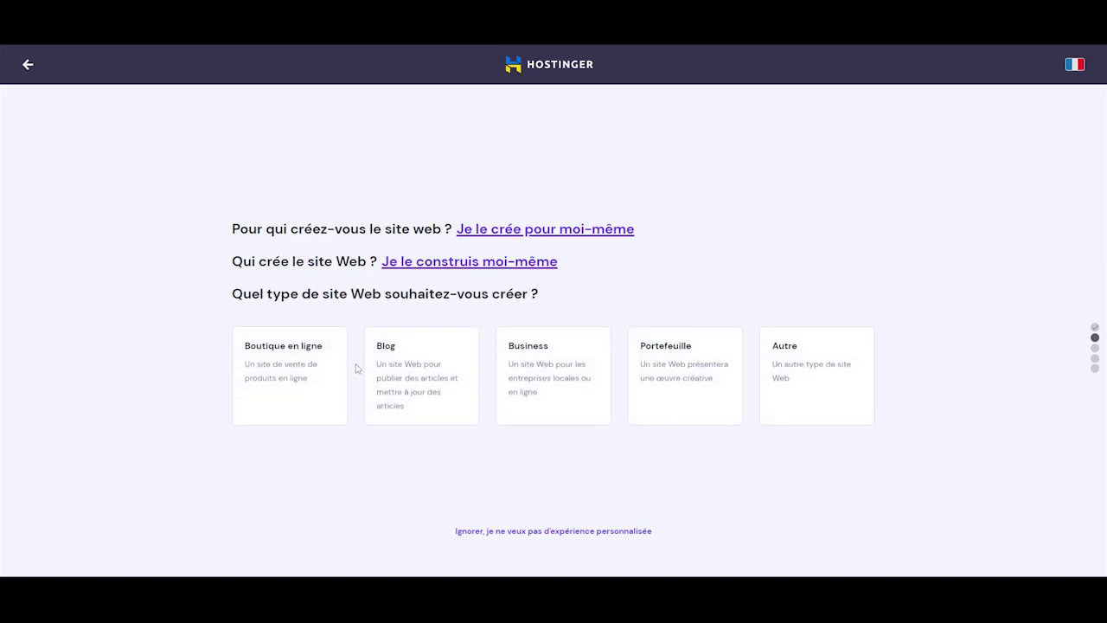
left_click(317, 400)
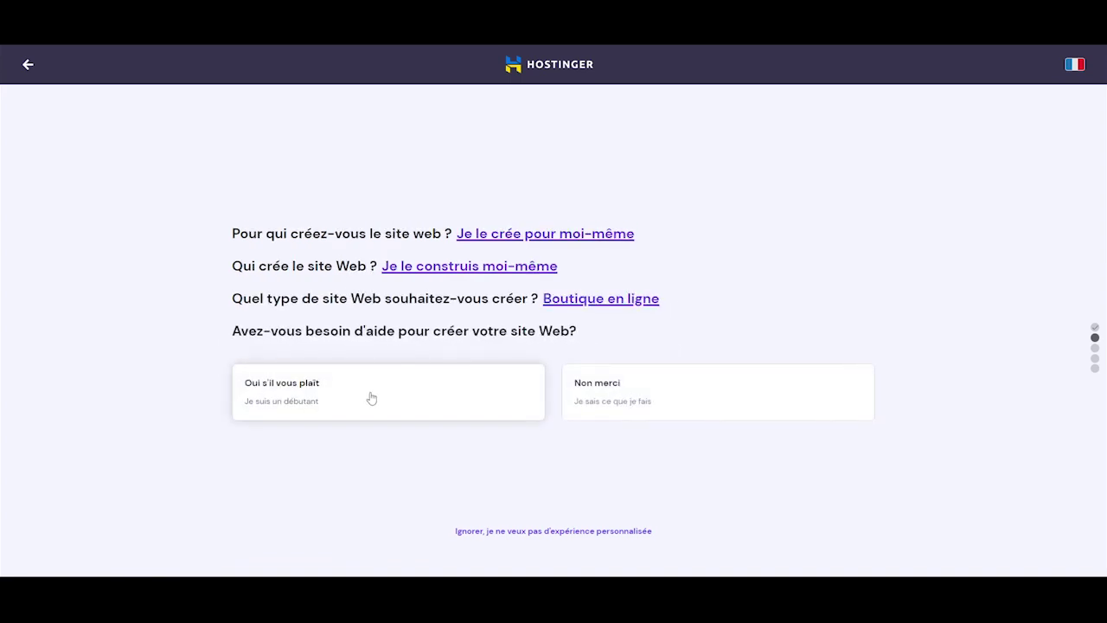
left_click(710, 399)
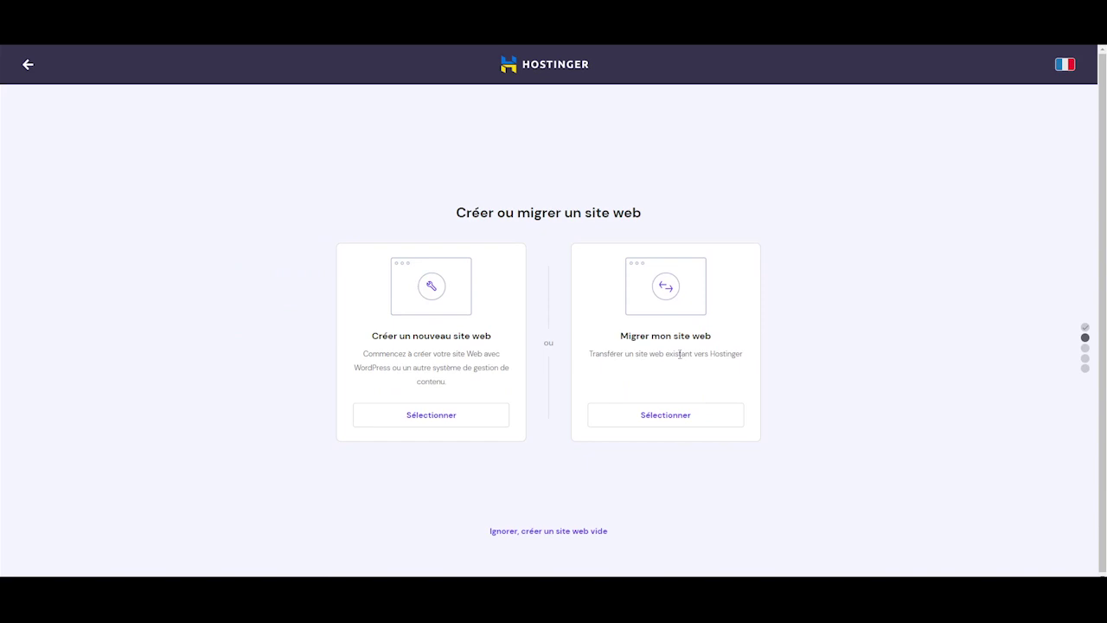
Choose to create a new website with the Créateur de site web Hostinger and assign it the domain demo-ecommerce-wt.com
left_click(443, 422)
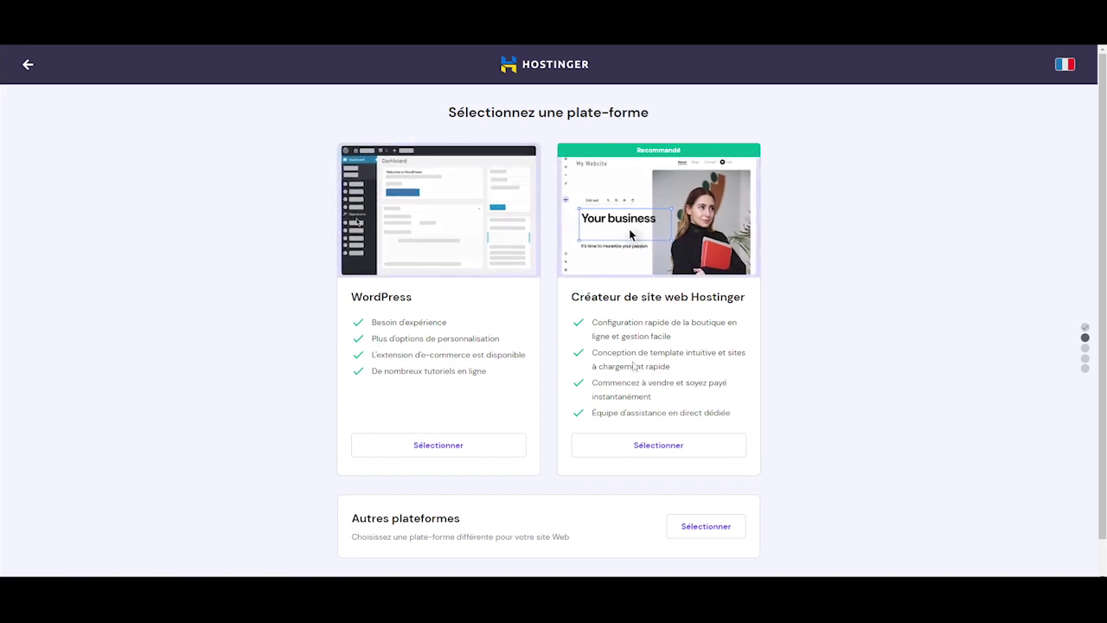
left_click(644, 452)
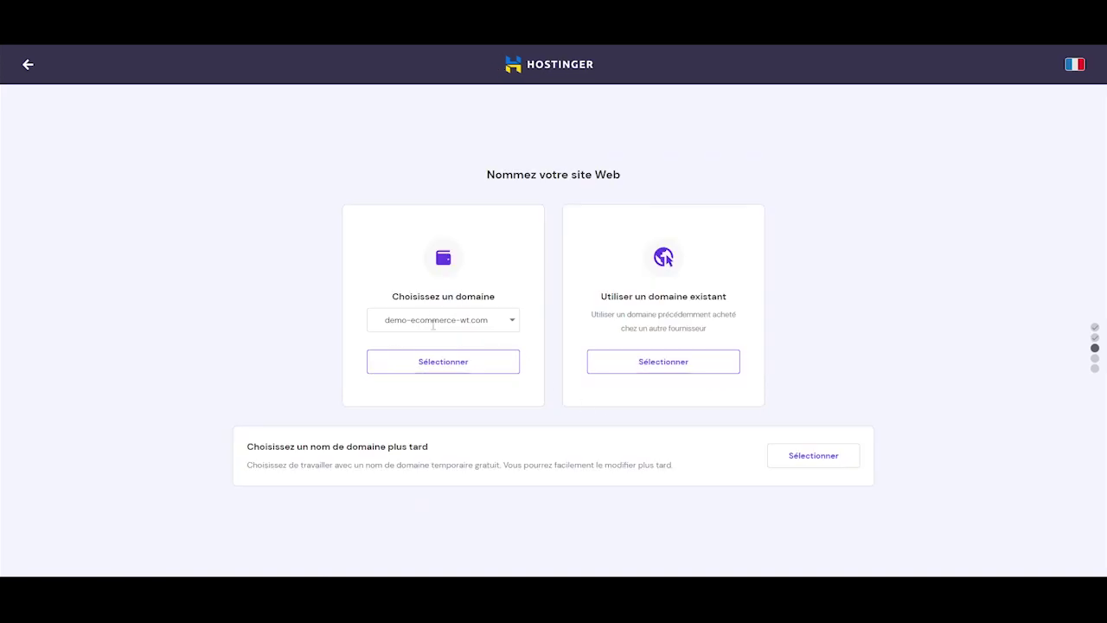
left_click(433, 321)
left_click(433, 324)
left_click(467, 369)
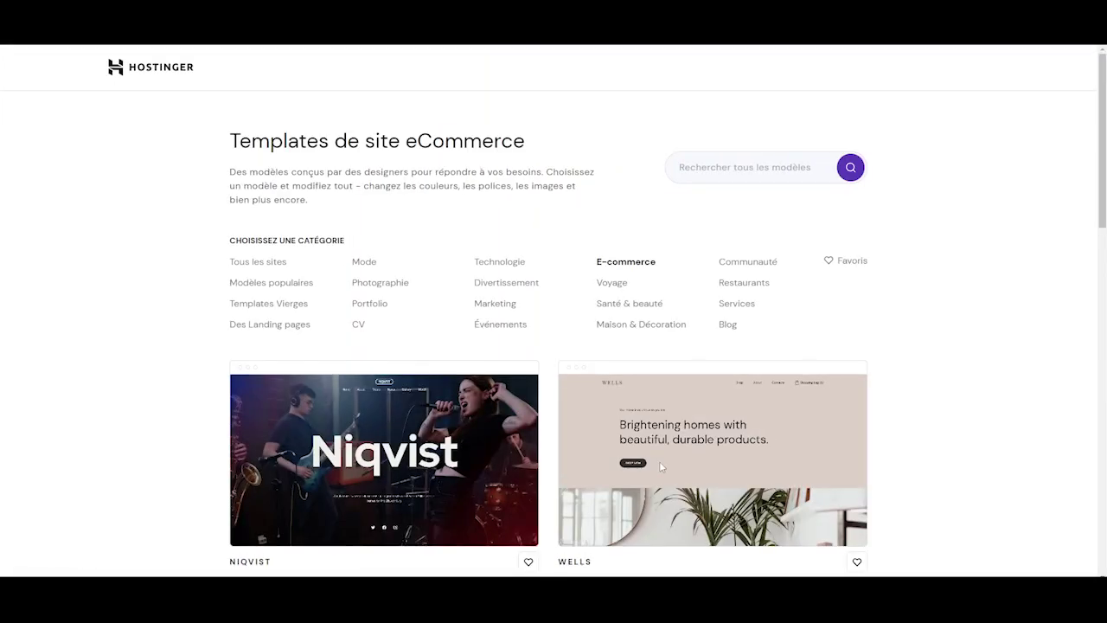
Examine the eCommerce templates and the Modèles populaires category, and return to the E-commerce category
left_click_drag(206, 138, 547, 147)
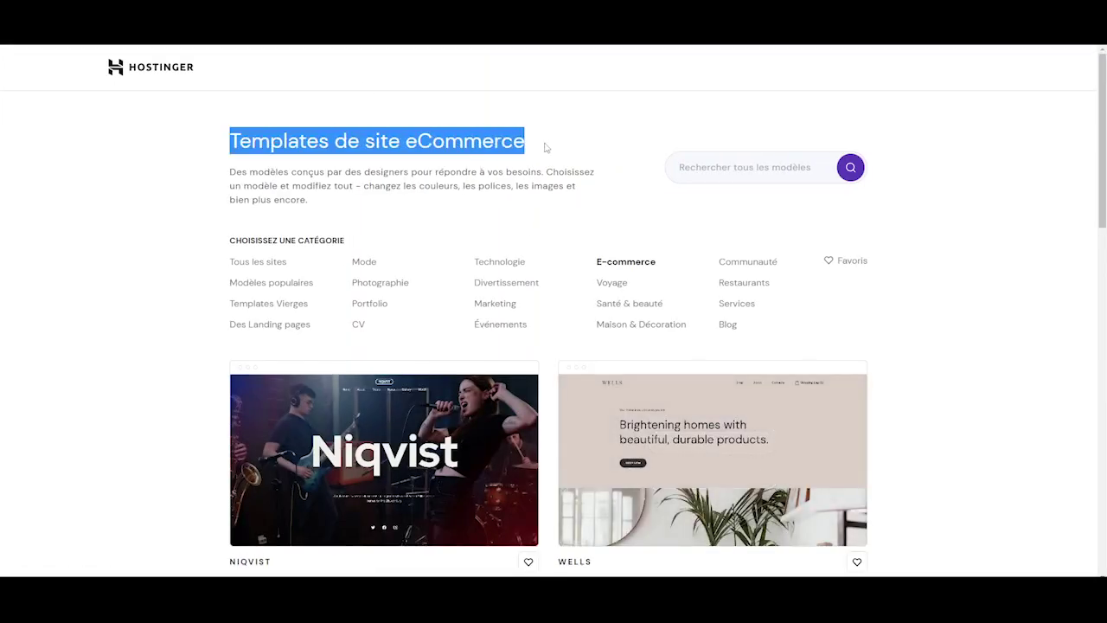
left_click(564, 138)
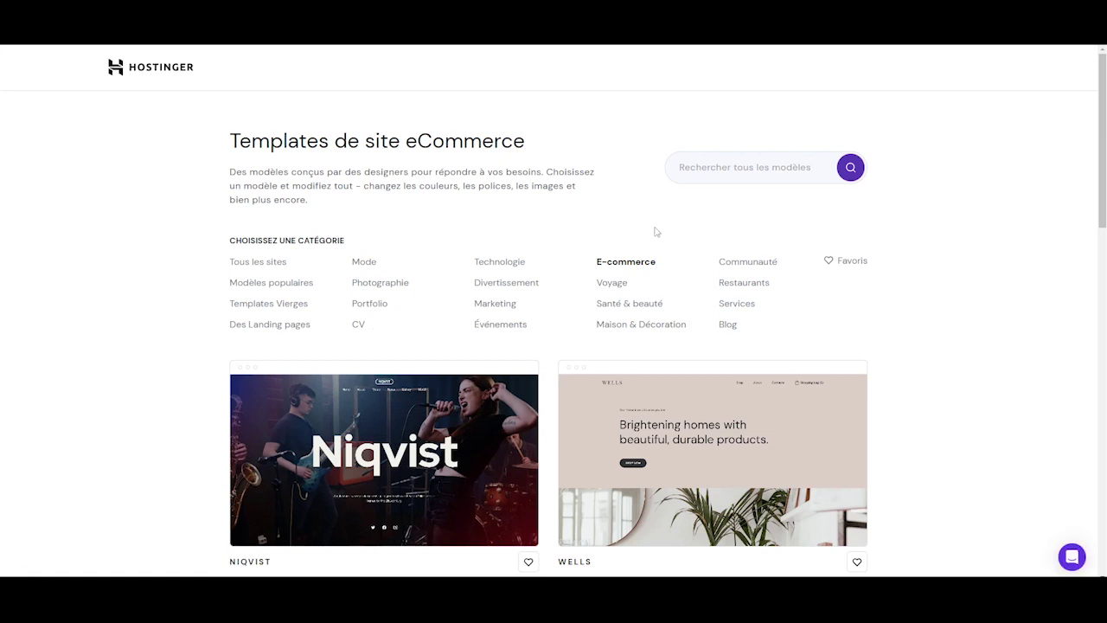
scroll(656, 230, "down", 1)
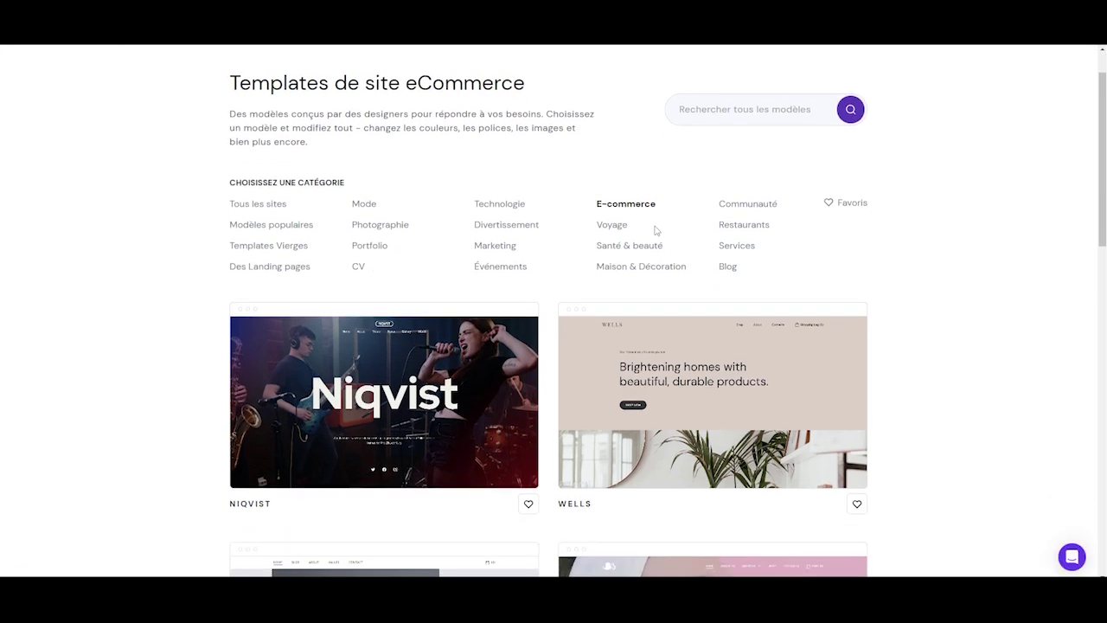
left_click(257, 228)
scroll(259, 223, "down", 4)
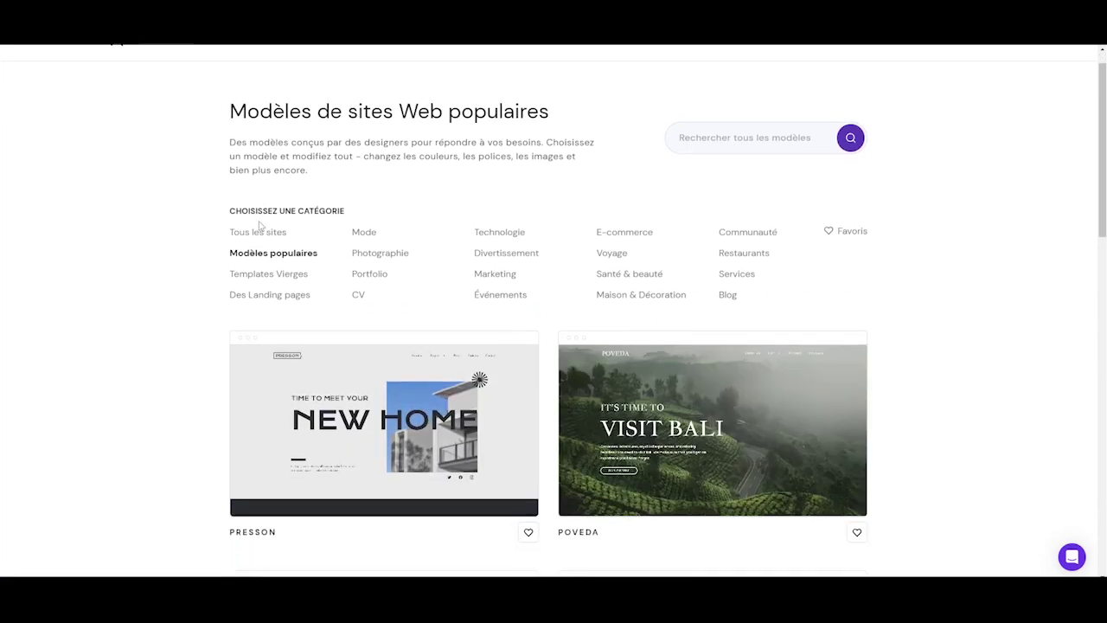
scroll(166, 242, "down", 6)
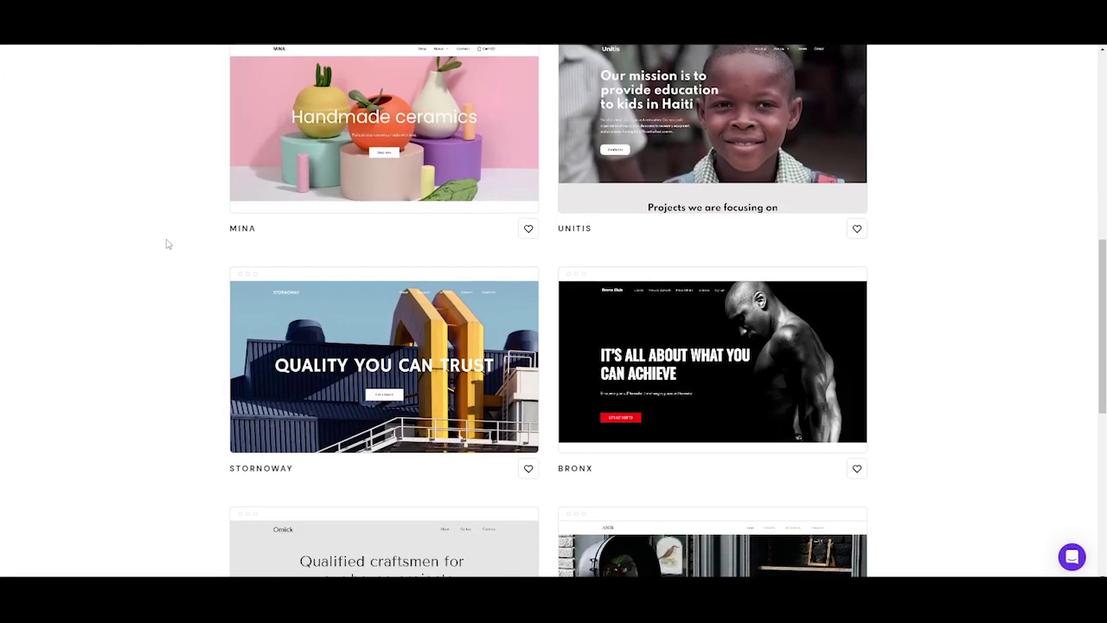
scroll(169, 242, "up", 12)
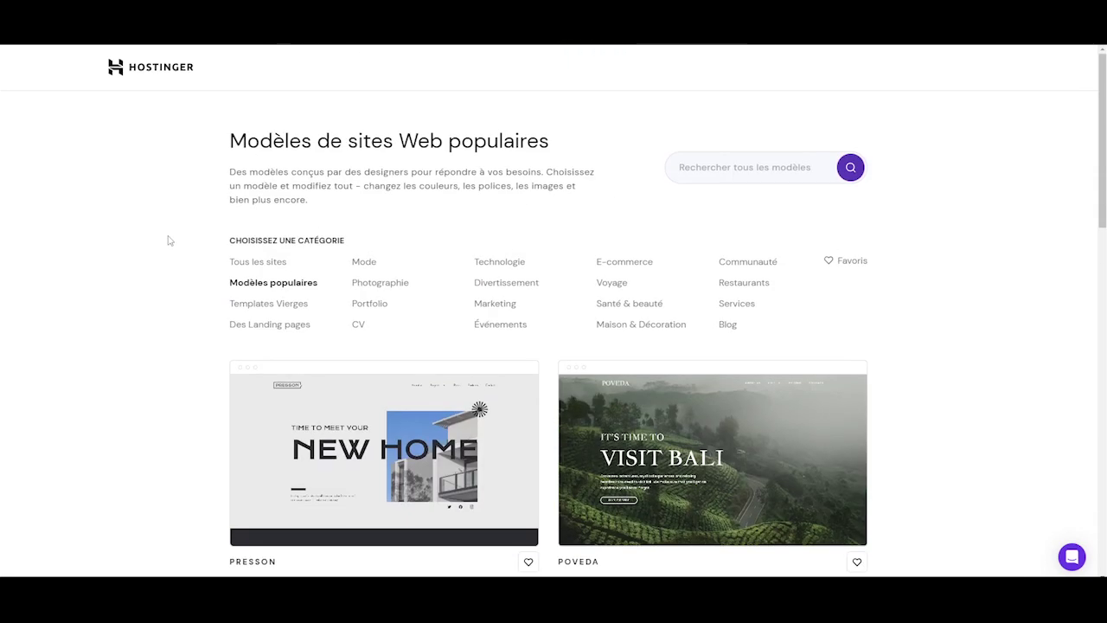
left_click(624, 266)
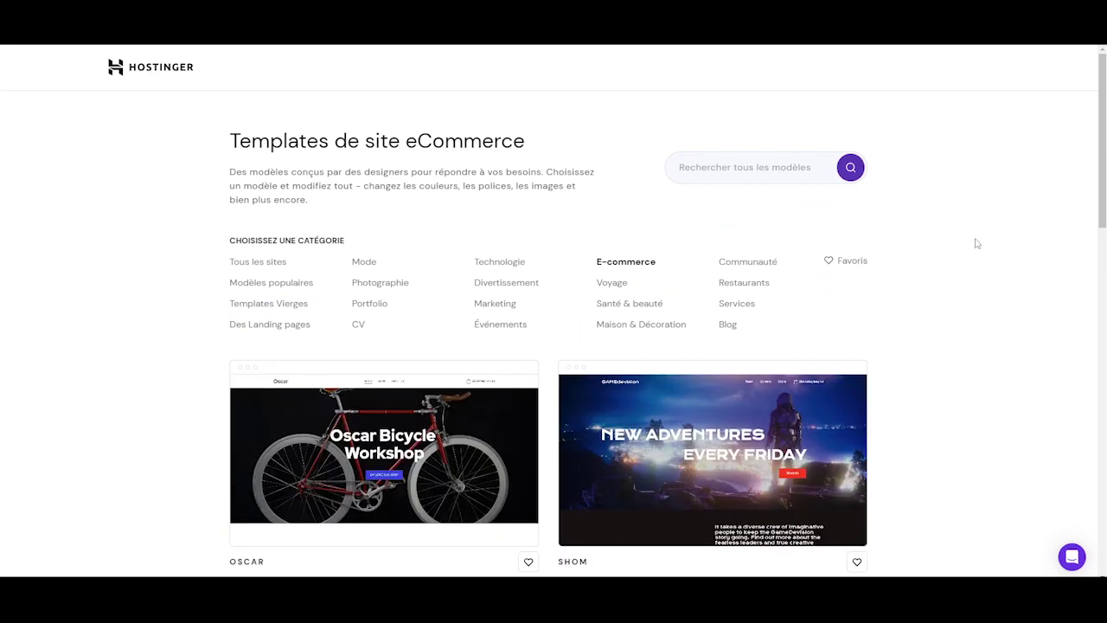
Open the Nyx template from the Santé & beauté category and examine its whole desktop preview
left_click(626, 303)
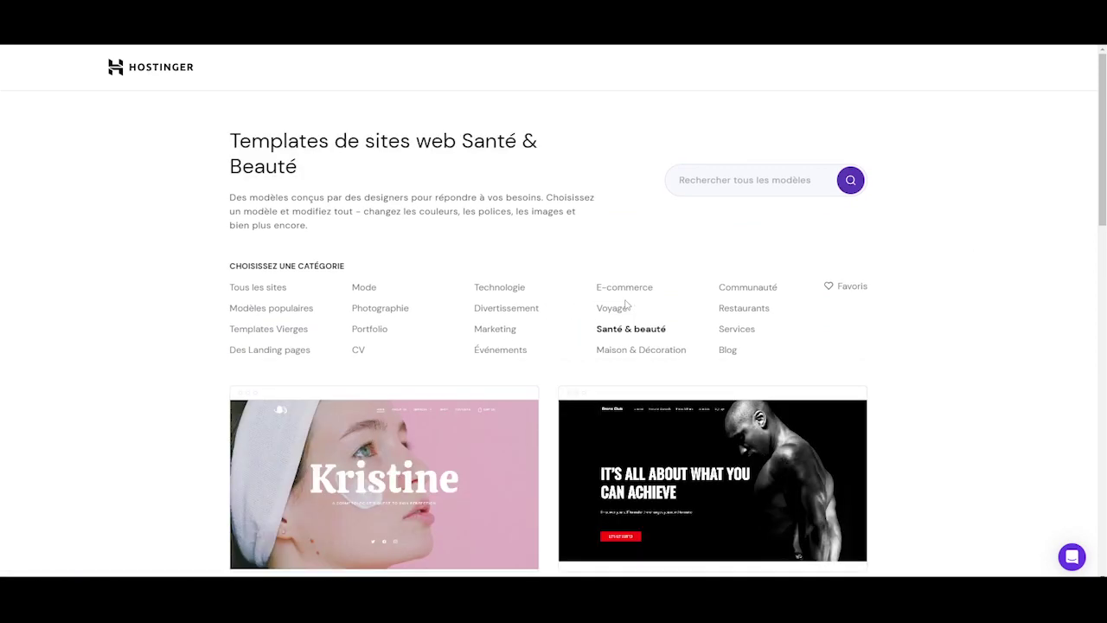
scroll(626, 304, "down", 5)
left_click(409, 401)
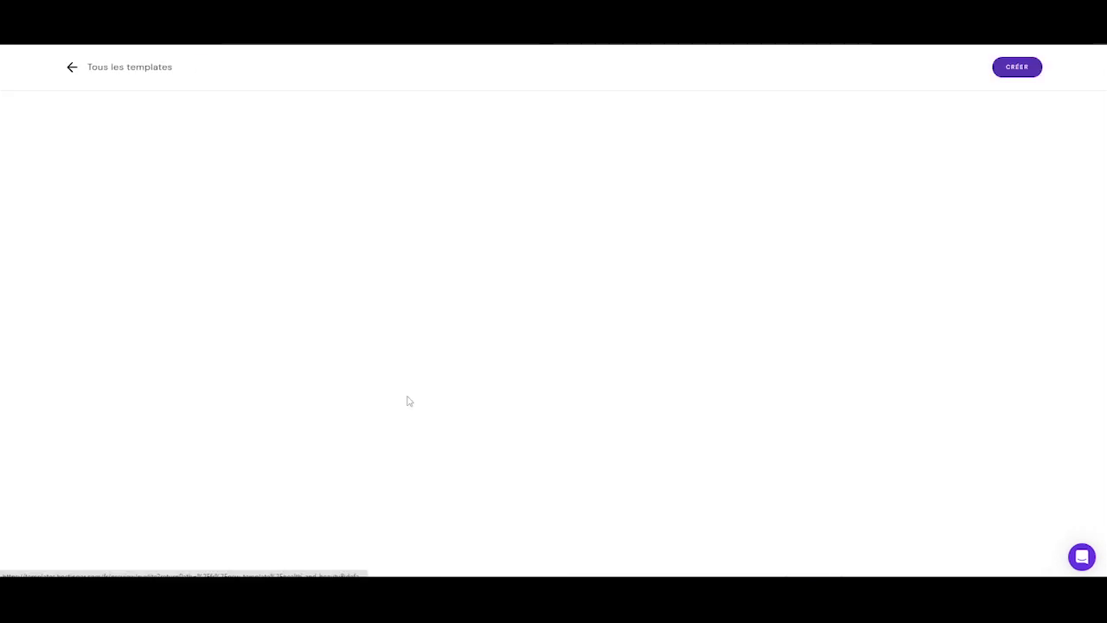
scroll(409, 400, "down", 2)
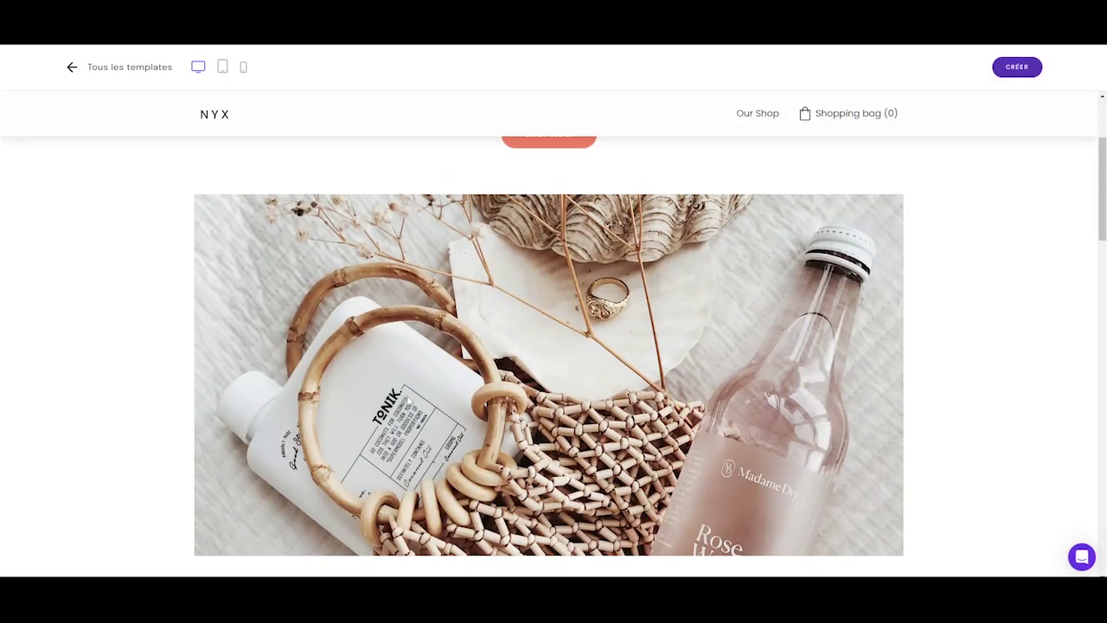
scroll(408, 398, "down", 7)
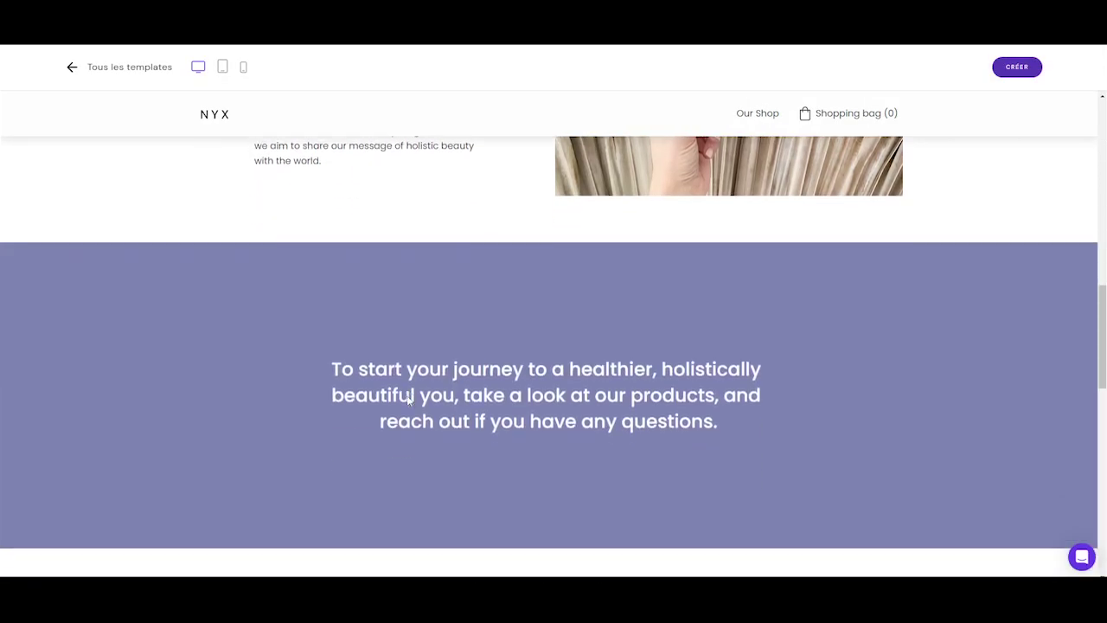
scroll(409, 398, "down", 5)
scroll(409, 400, "down", 5)
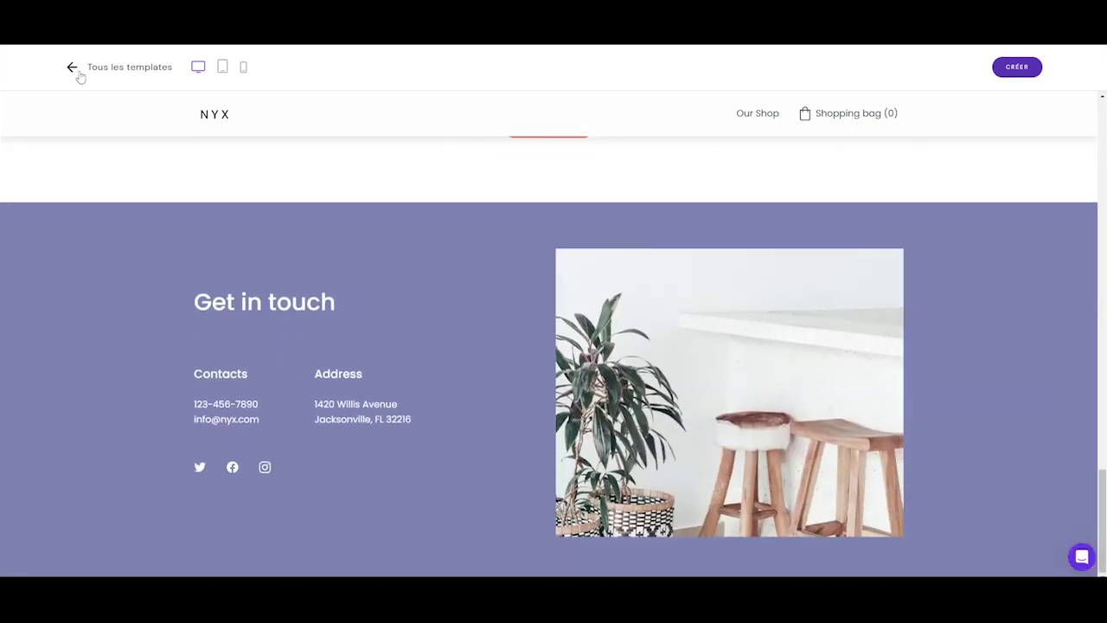
Preview the Nyx template in its tablet and mobile versions, and return to the template list
left_click(224, 68)
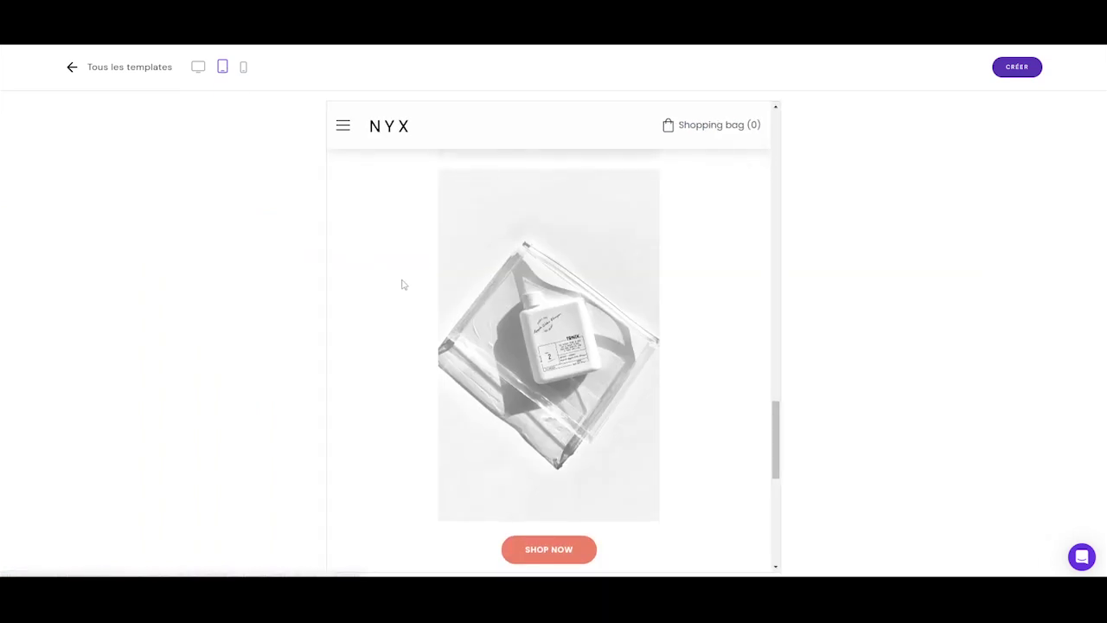
scroll(400, 284, "up", 12)
scroll(506, 317, "up", 10)
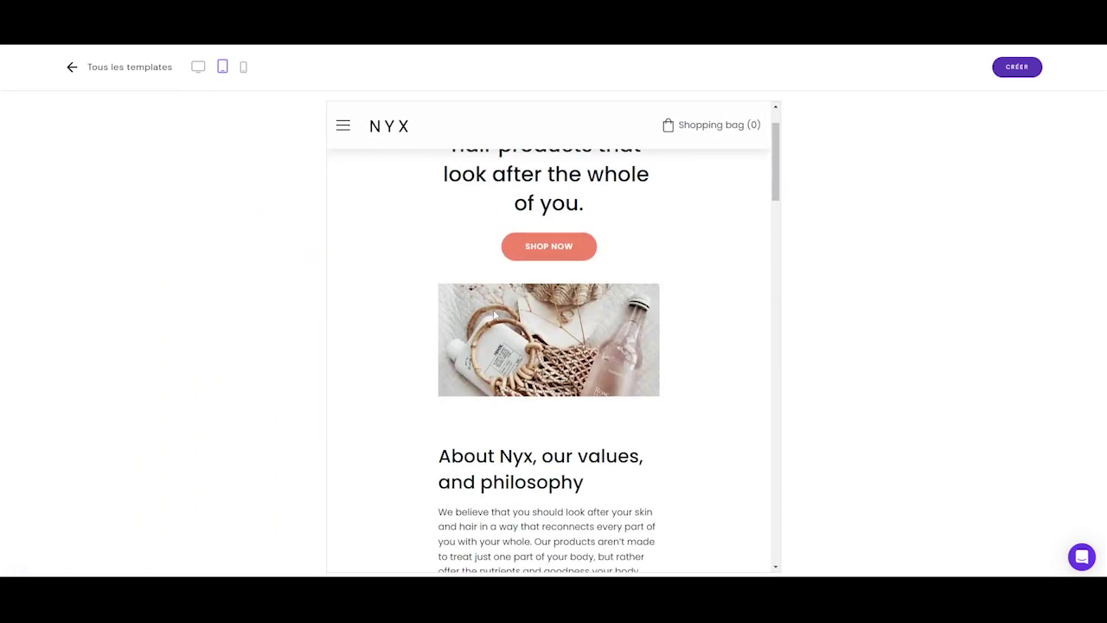
left_click(244, 68)
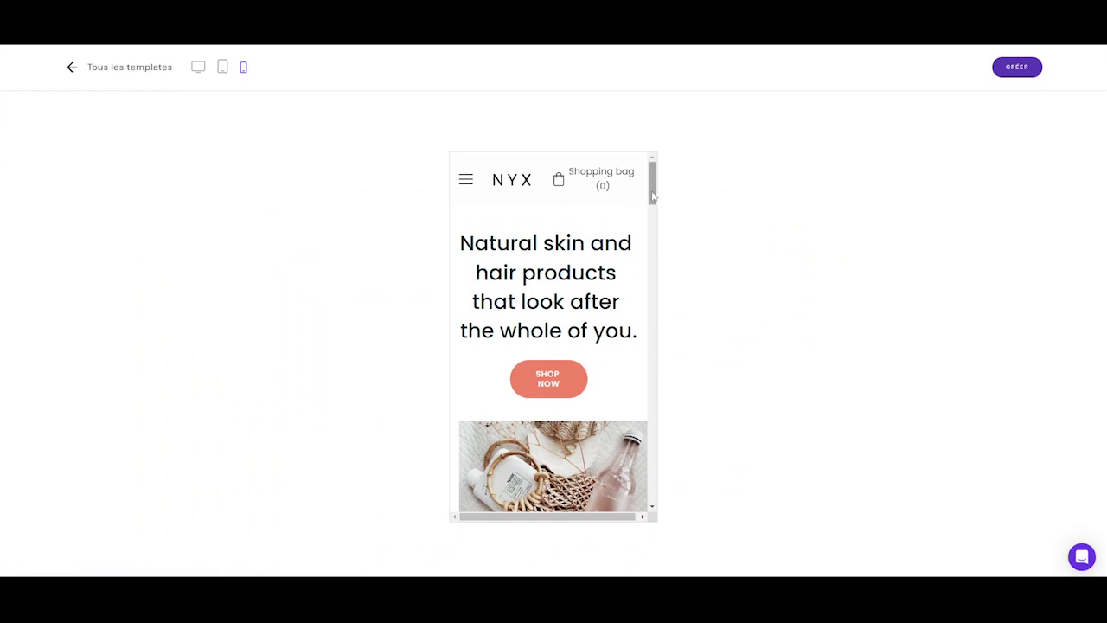
scroll(637, 251, "down", 10)
scroll(636, 275, "down", 8)
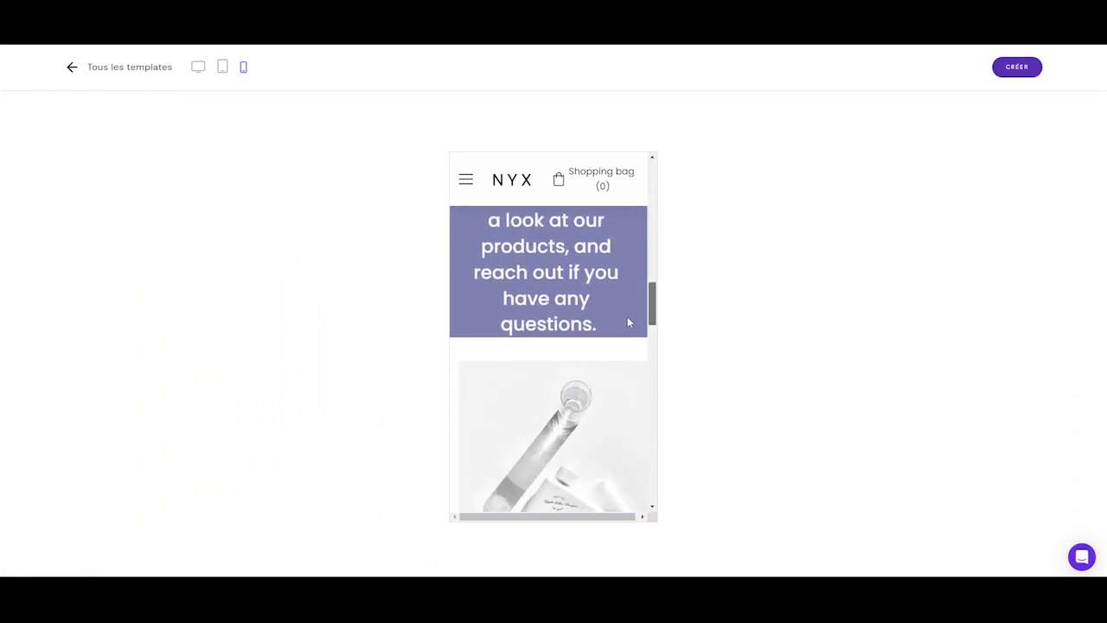
left_click(102, 69)
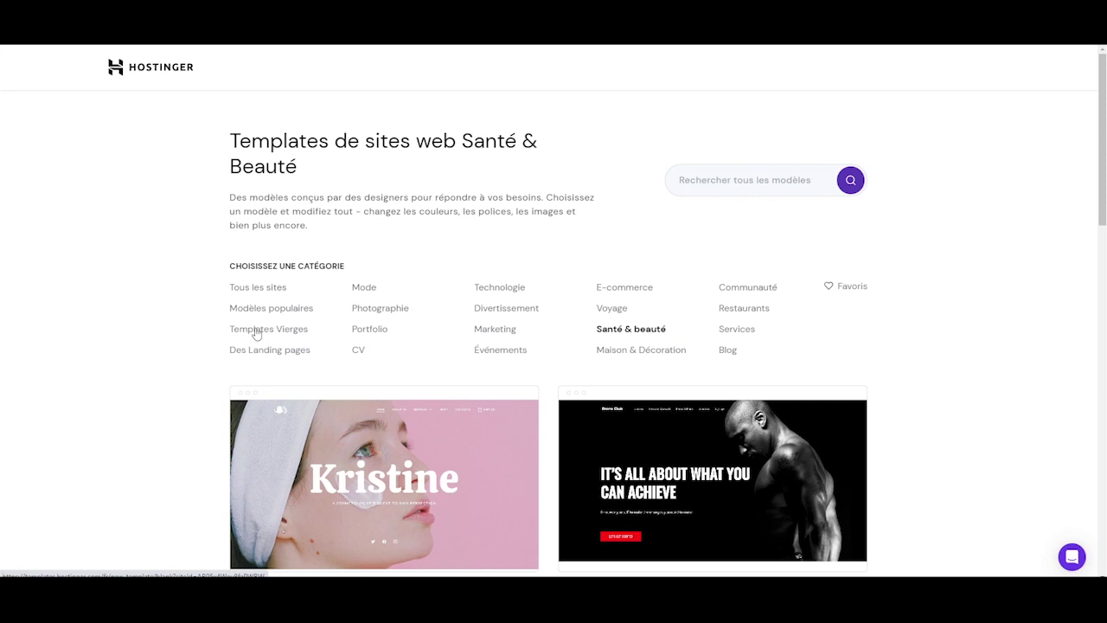
Create the site from the Mina template in the Maison & Décoration category and dismiss the welcome message
left_click(625, 286)
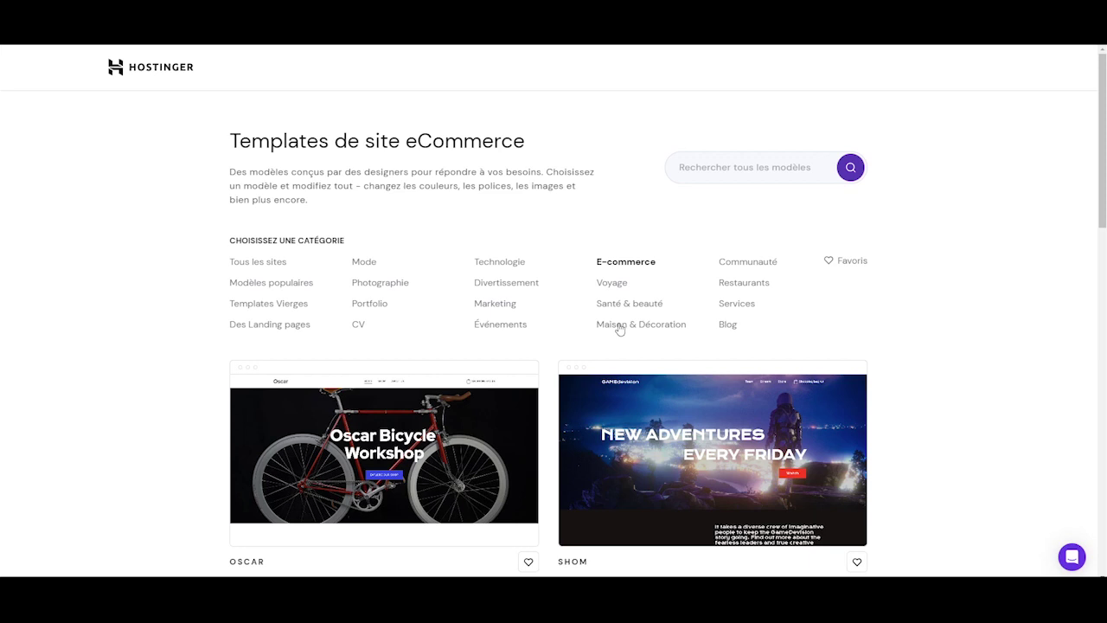
left_click(619, 328)
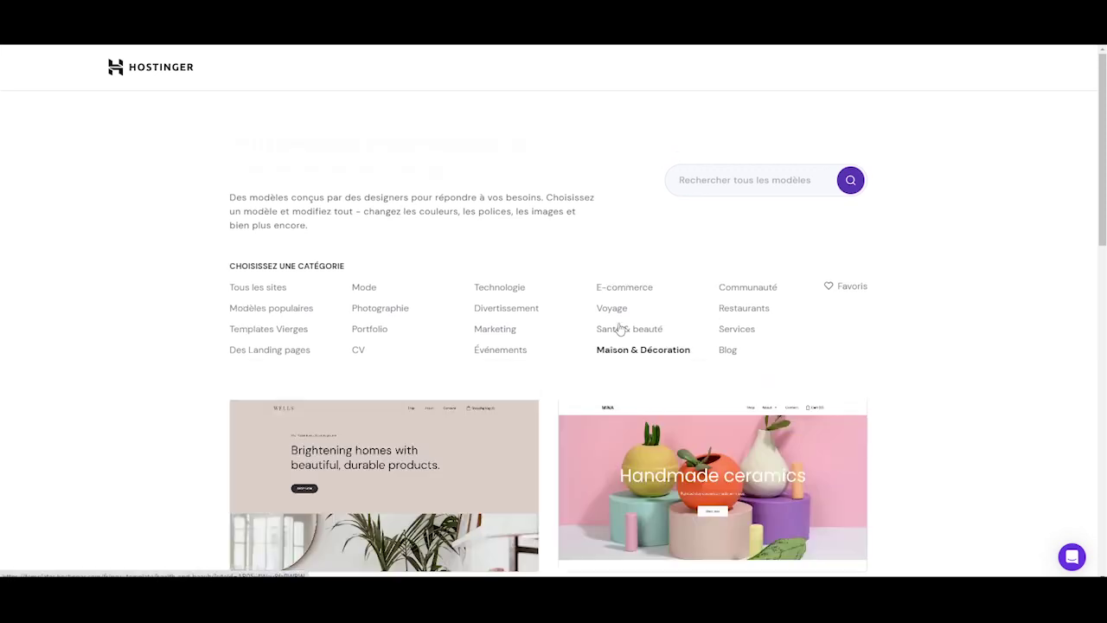
scroll(619, 329, "down", 1)
left_click(716, 352)
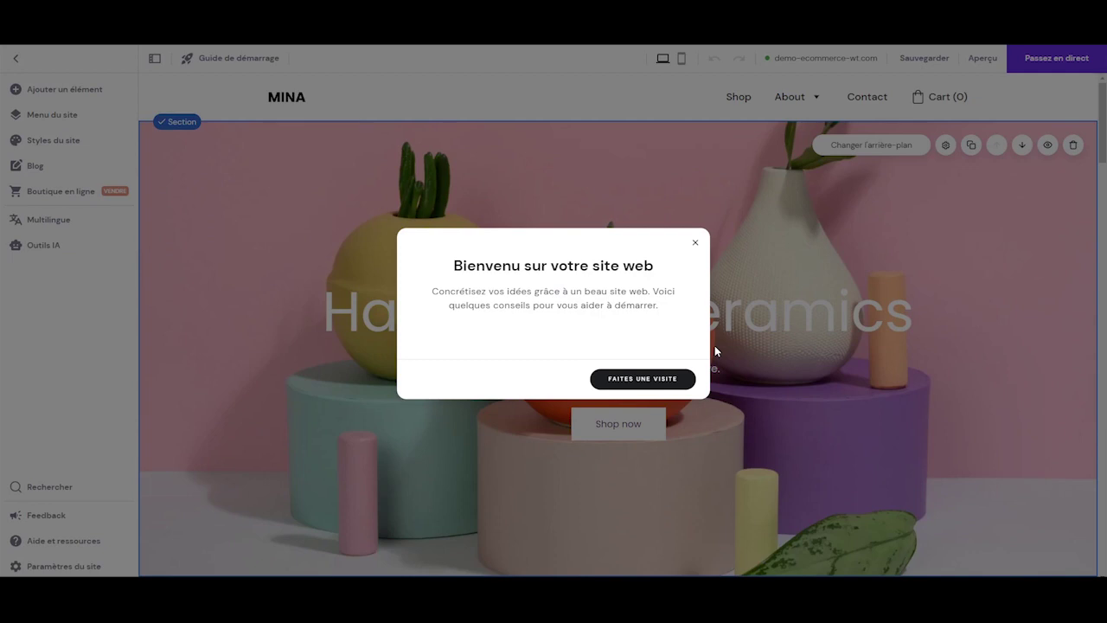
left_click(697, 245)
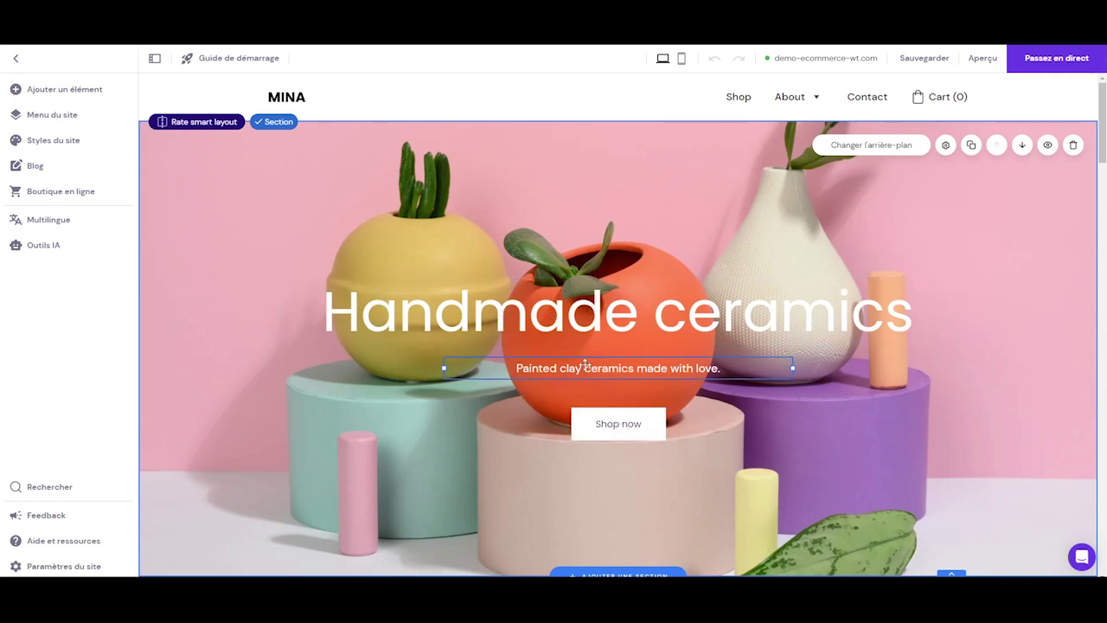
Set the font of the whole "Handmade ceramics" heading in the hero section to Roboto Medium
left_click_drag(510, 308, 511, 307)
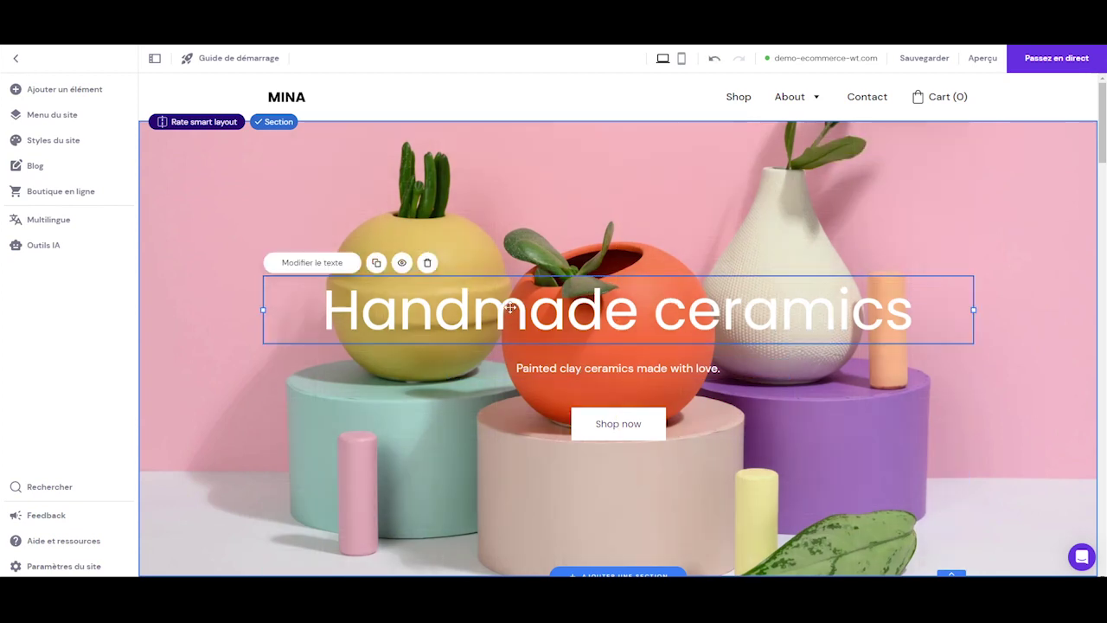
left_click(510, 308)
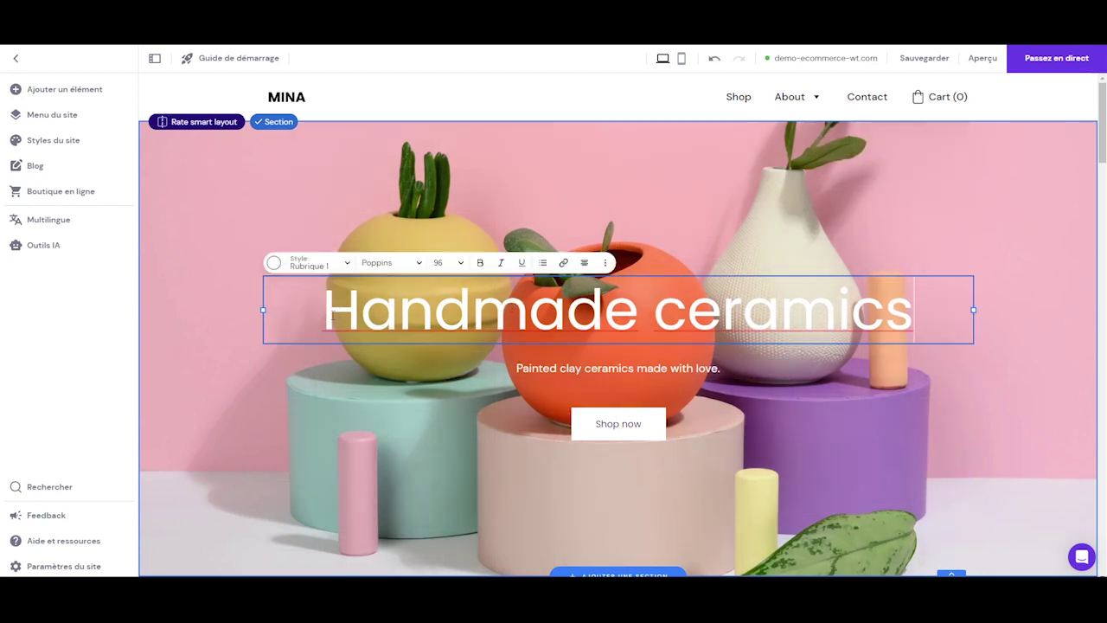
left_click_drag(331, 316, 442, 327)
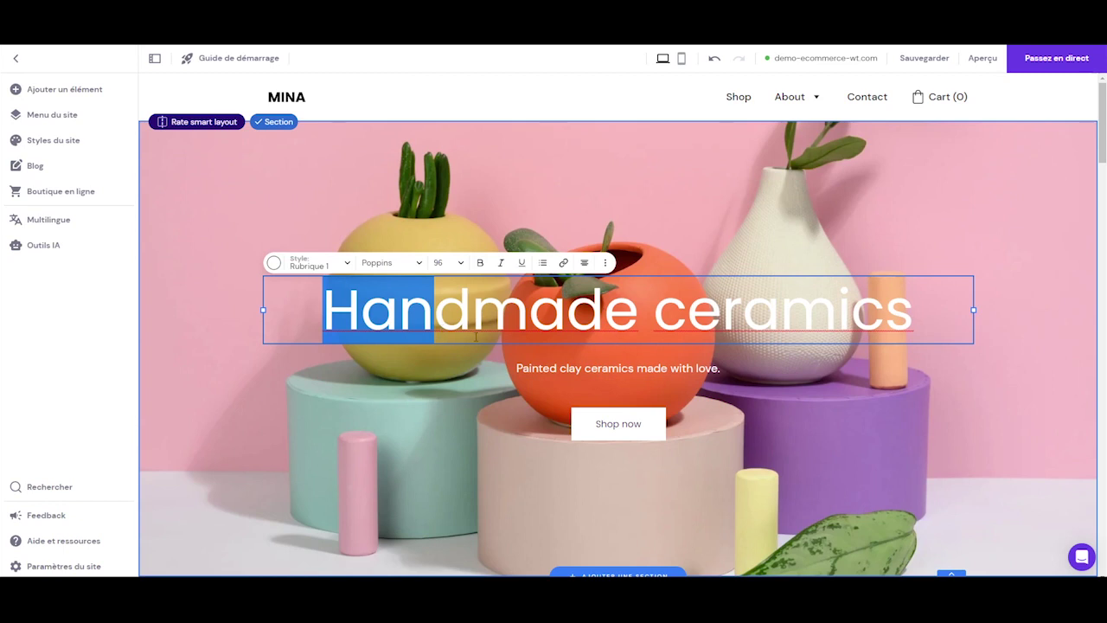
left_click(476, 334)
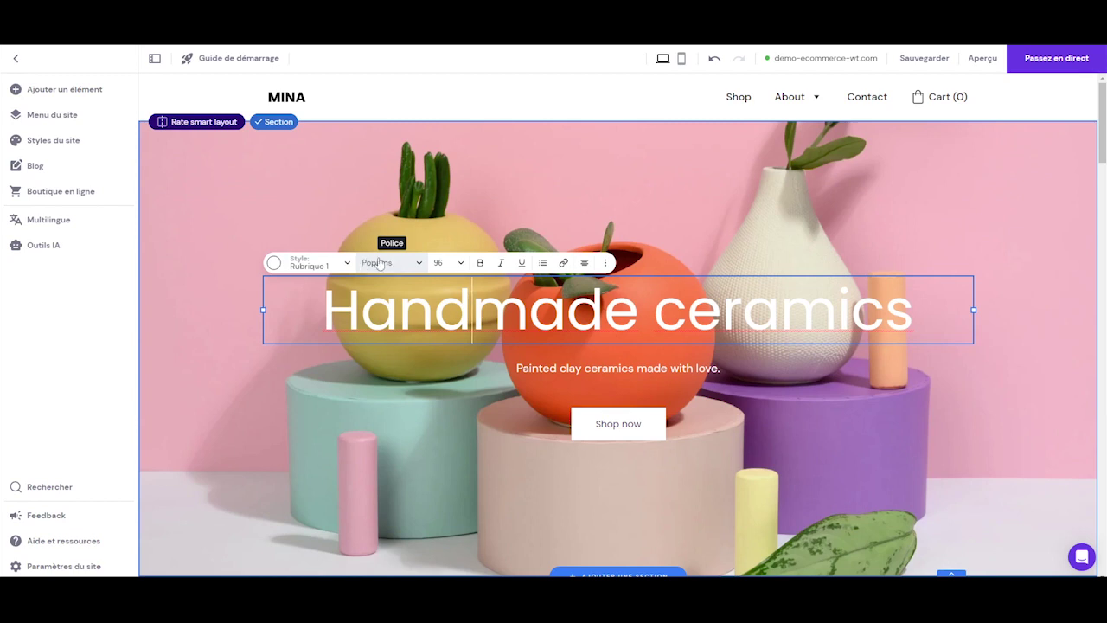
left_click(419, 263)
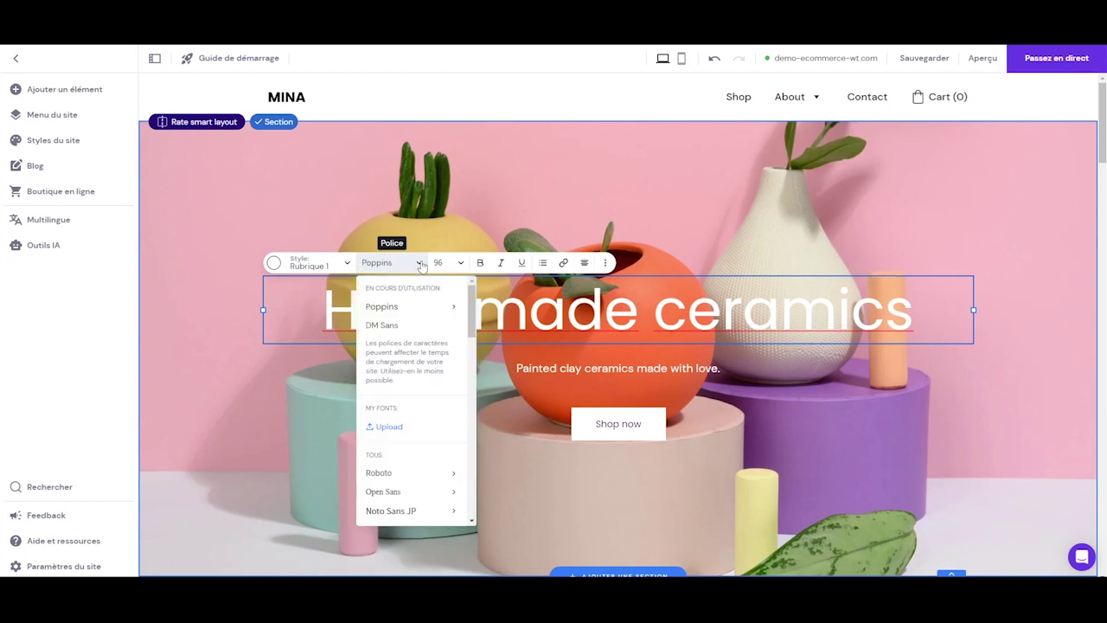
left_click(421, 263)
key("shift+Right")
key("shift+Right")
key("shift+Right")
key("shift+Right")
key("shift+Right")
key("shift+Right")
key("shift+Right")
key("shift+Right")
key("shift+Right")
key("shift+Right")
key("shift+Right")
key("shift+Right")
key("shift+Right")
key("shift+Right")
key("shift+Right")
key("shift+Right")
key("shift+Right")
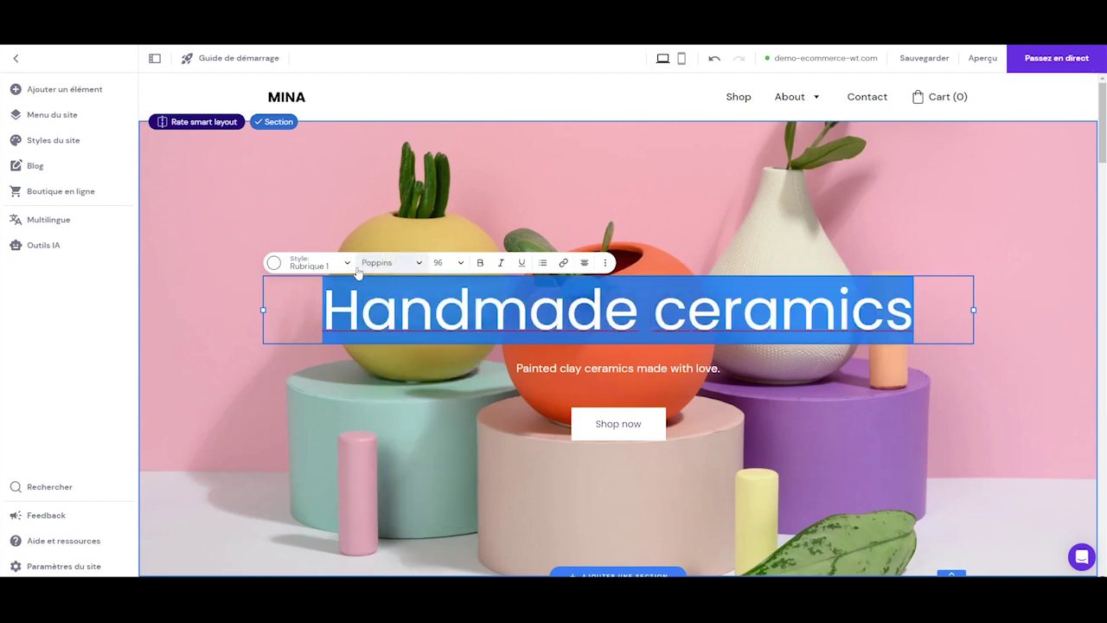
left_click(419, 264)
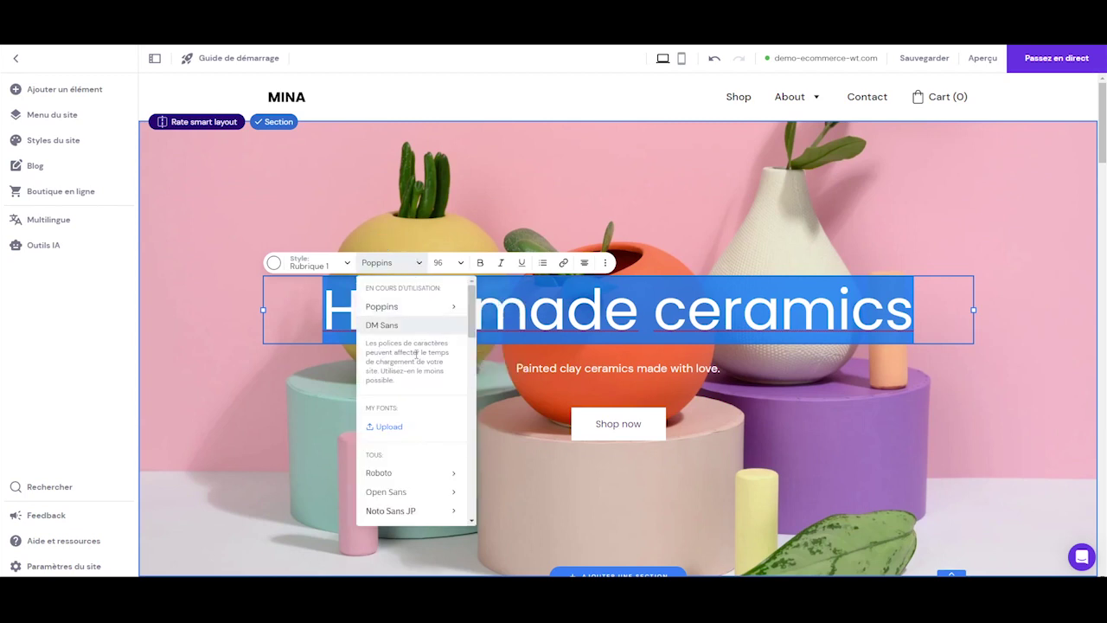
scroll(416, 354, "down", 2)
mouse_move(407, 359)
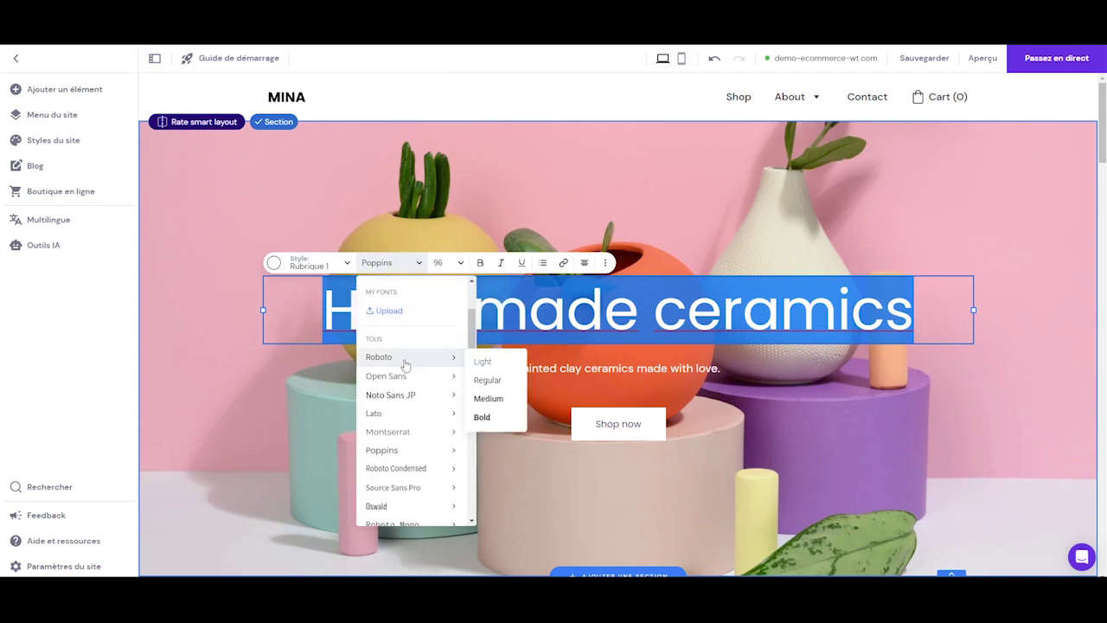
left_click(490, 398)
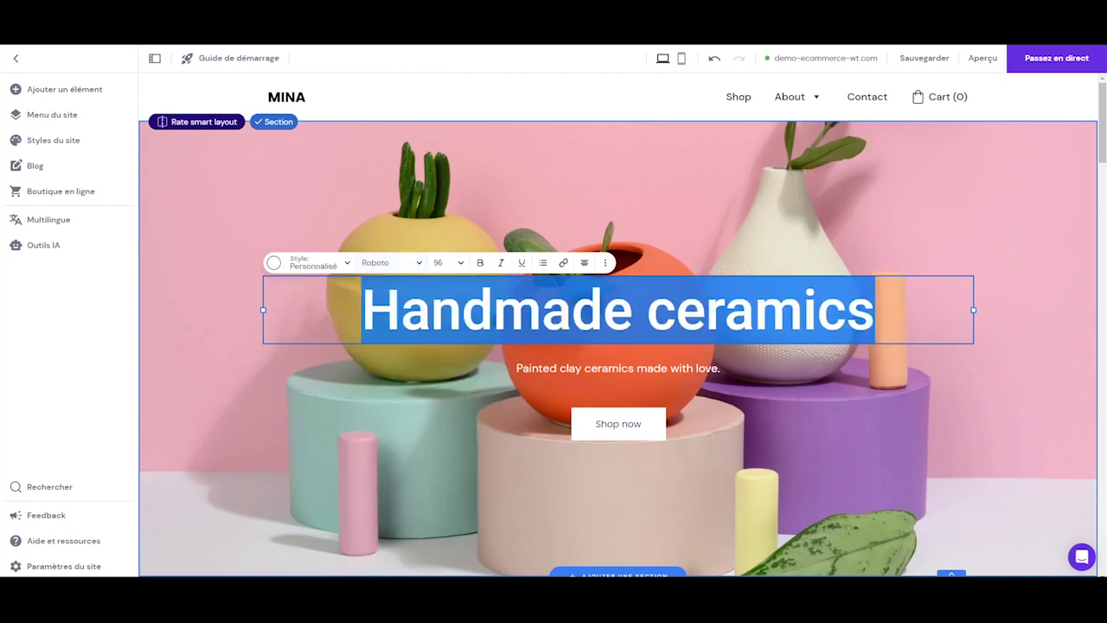
left_click(732, 311)
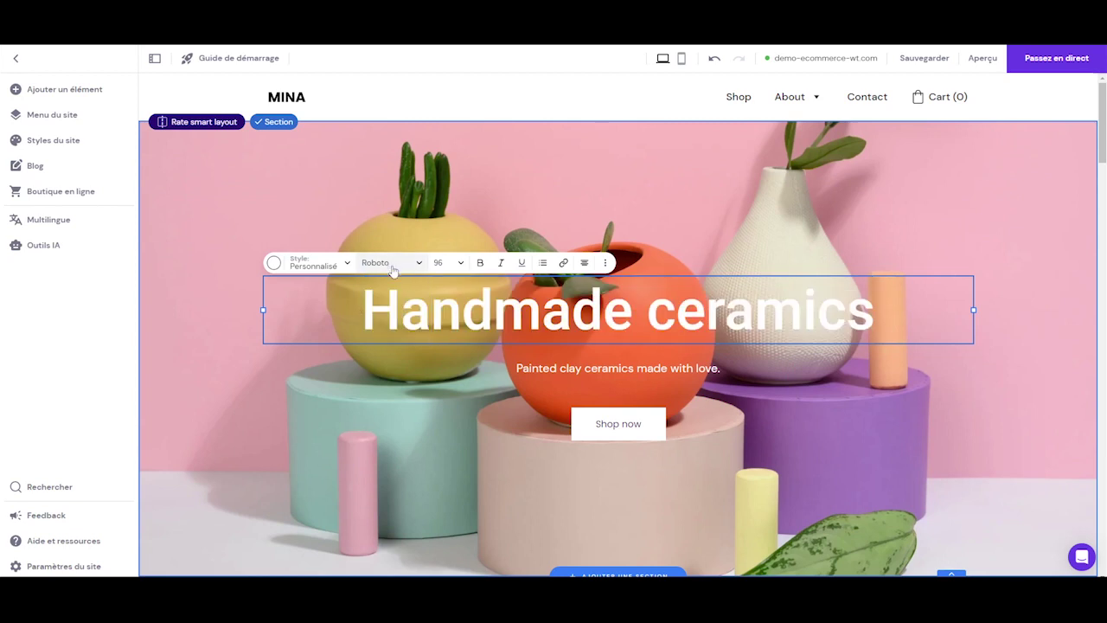
left_click(430, 309)
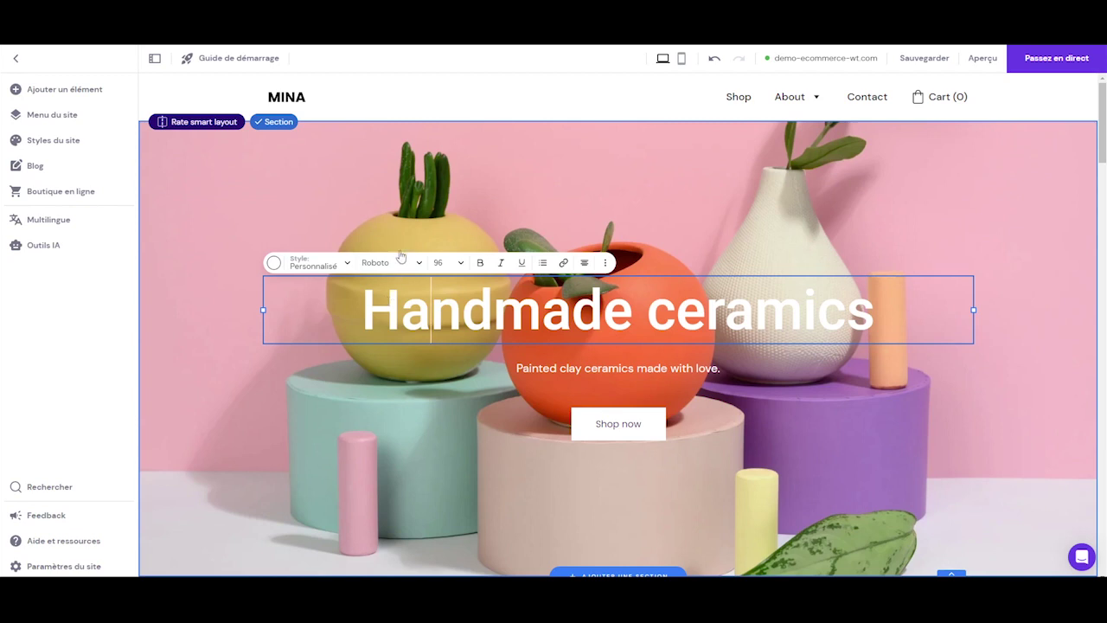
left_click(460, 264)
scroll(461, 266, "down", 1)
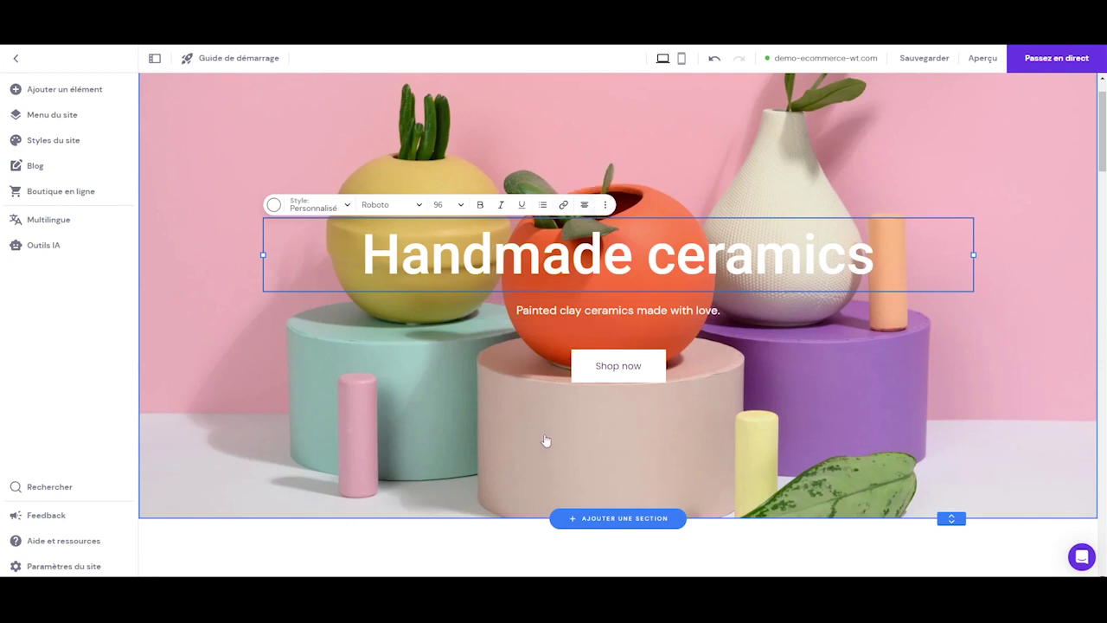
Open the "Painted clay ceramics made with love." subtitle for text editing to examine its formatting options, and leave it
left_click(616, 308)
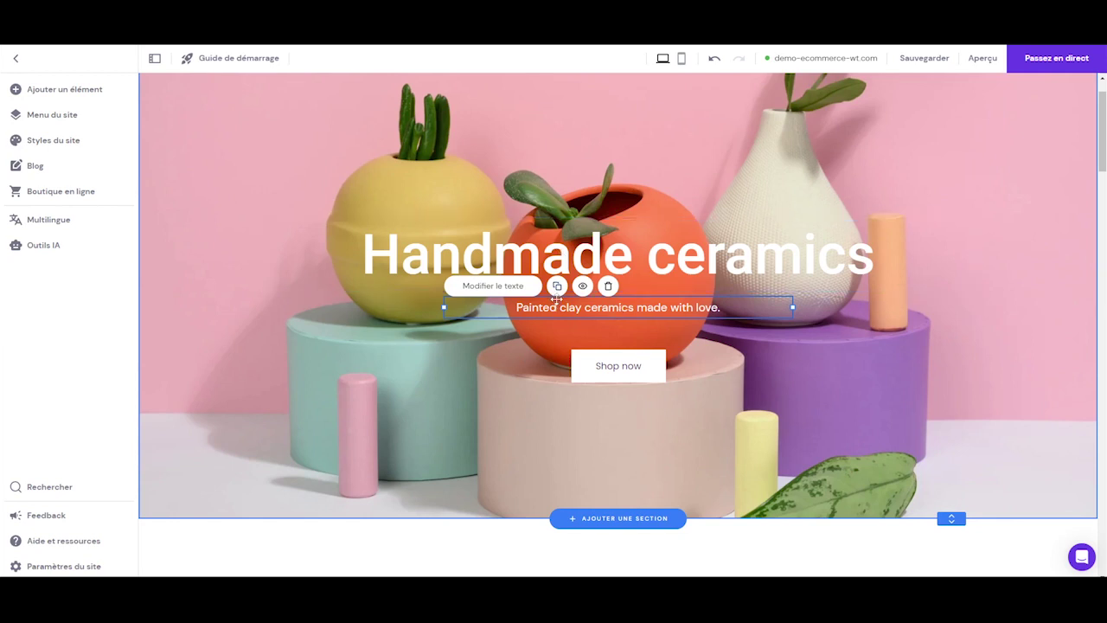
left_click(626, 309)
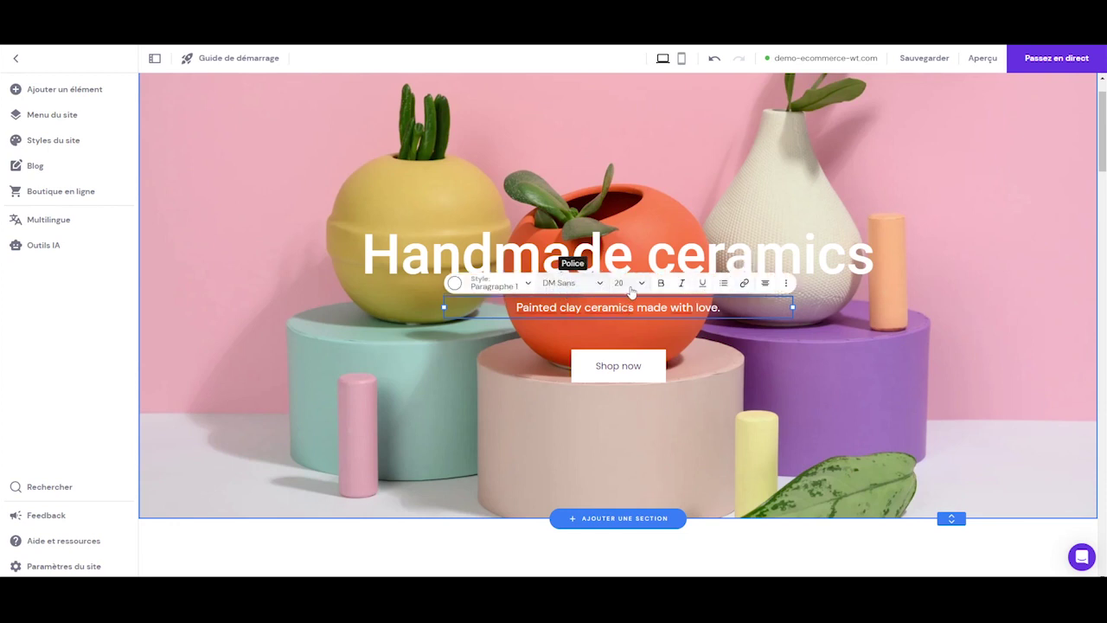
left_click(871, 365)
Change the text of the hero section's "Shop now" button to "Achetez maintenant"
left_click(631, 374)
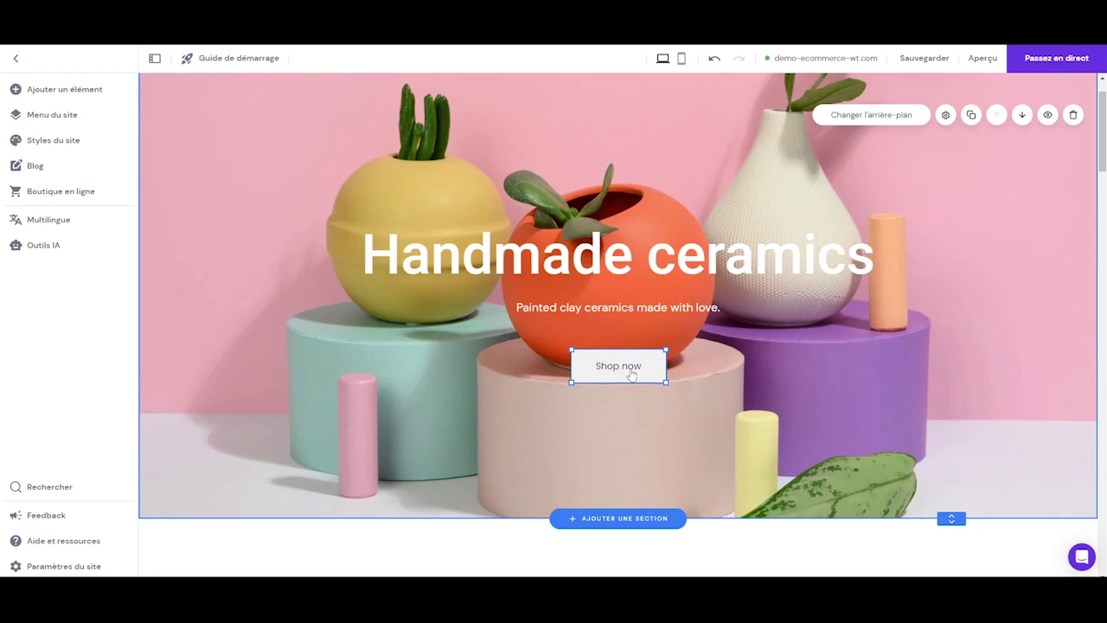
left_click(626, 369)
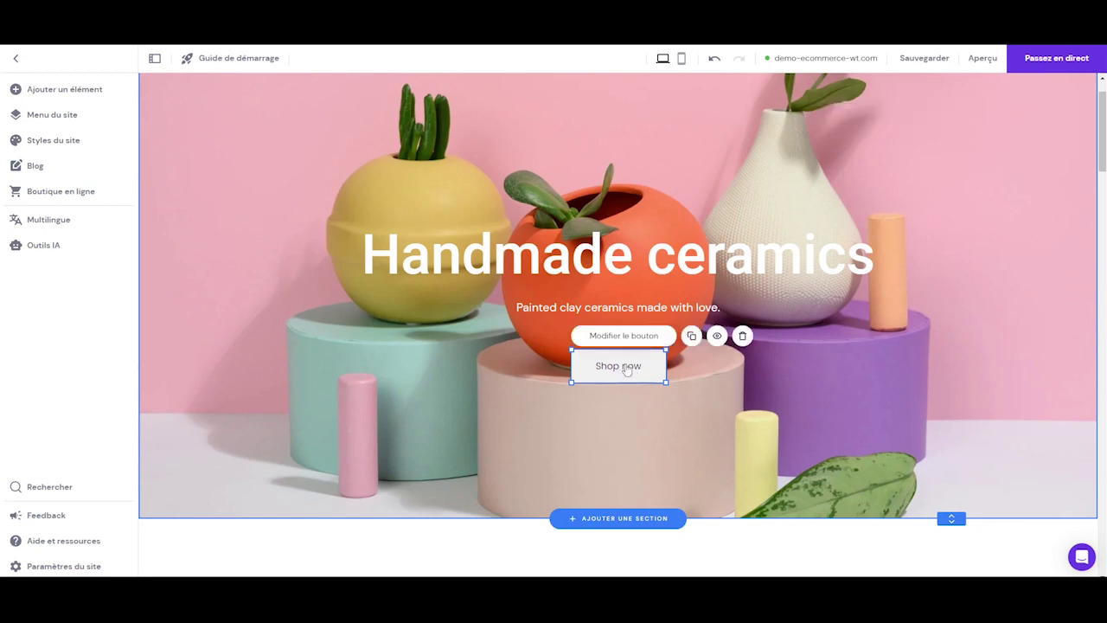
double_click(627, 370)
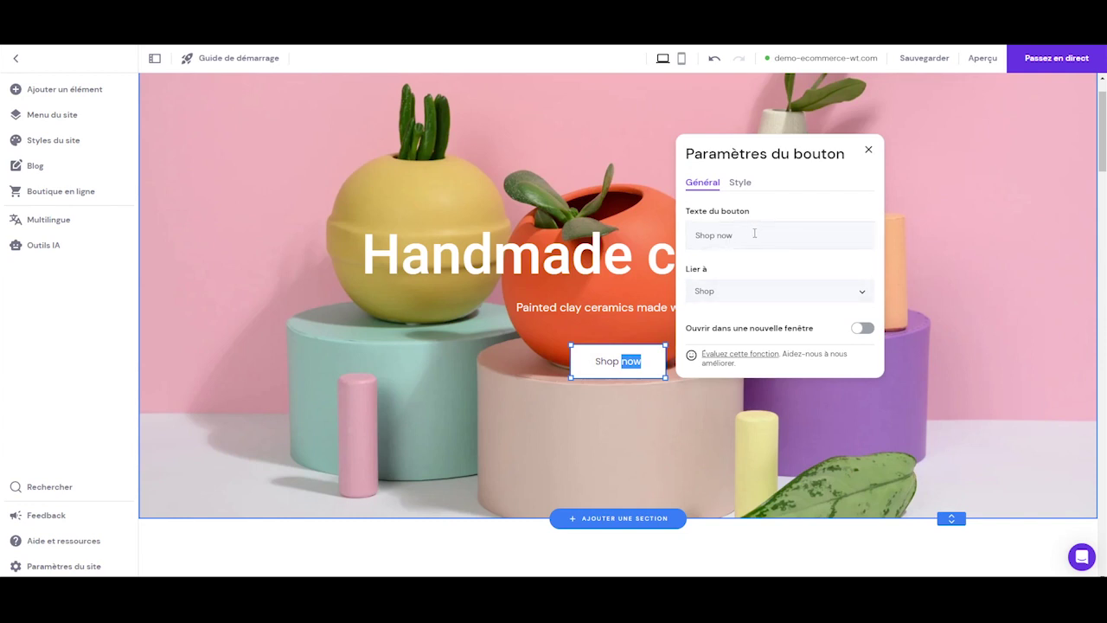
left_click_drag(695, 229, 759, 230)
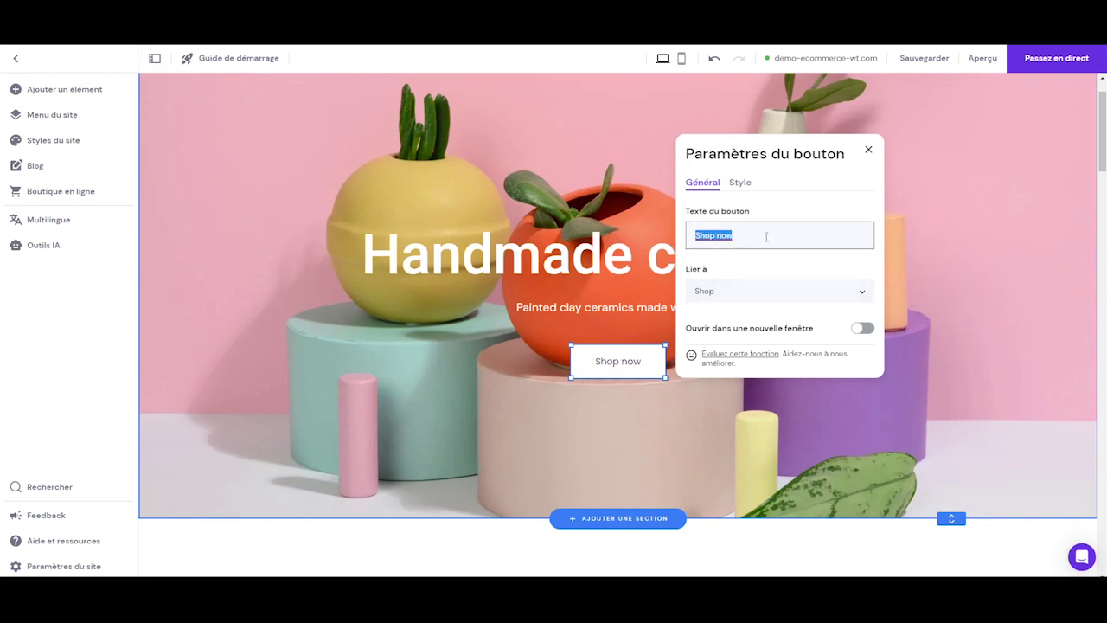
type("Achetez")
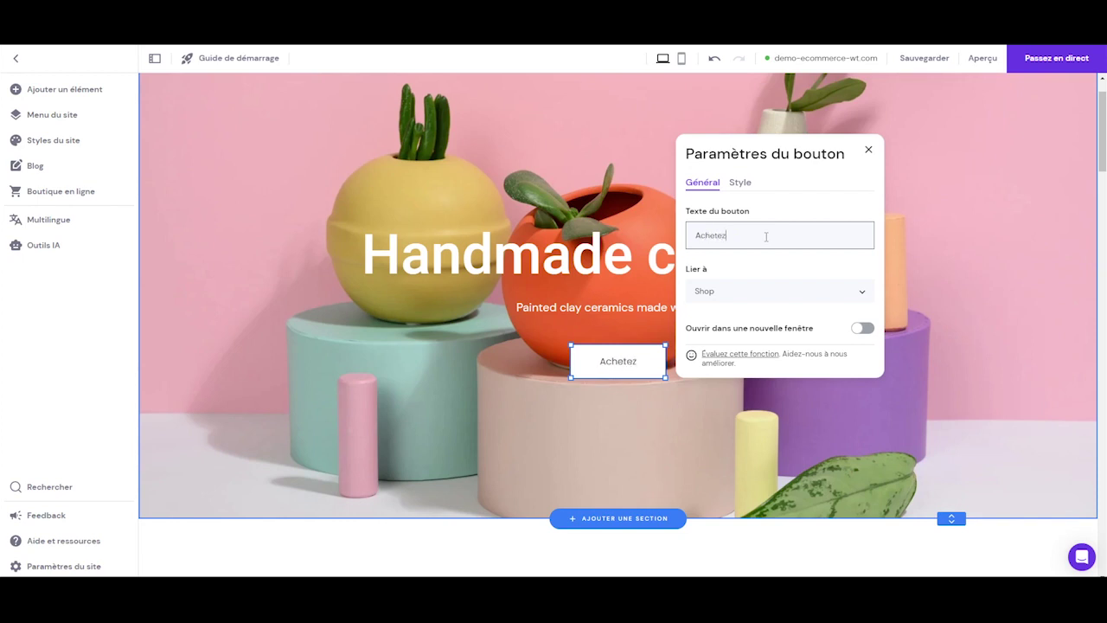
type(" maintenant")
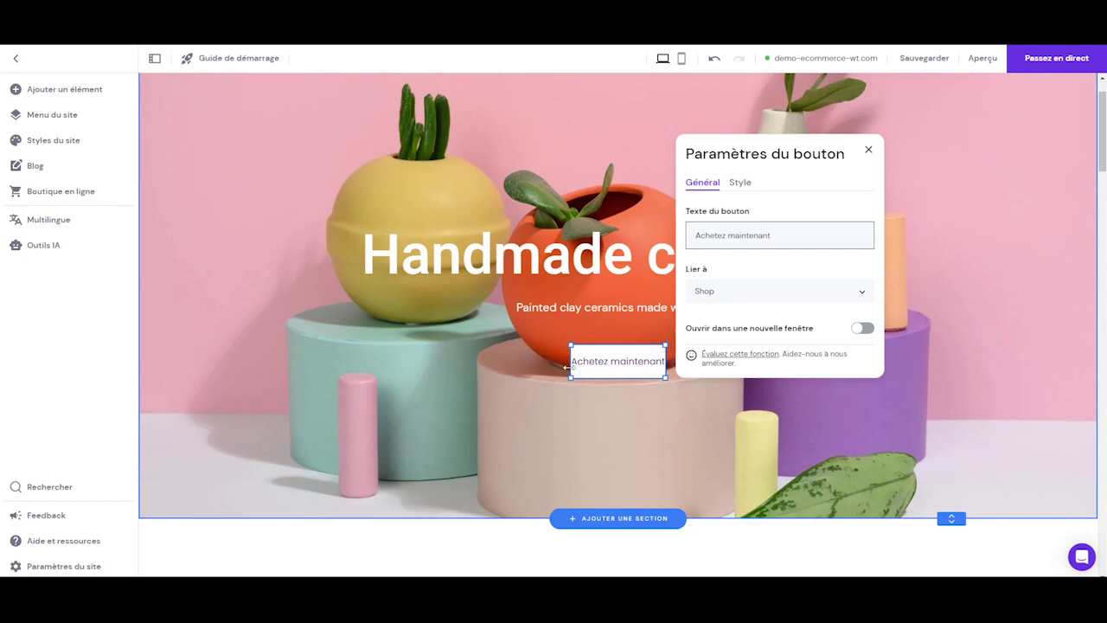
Widen the "Achetez maintenant" button on both sides and centre it just below the subtitle
left_click_drag(573, 370, 547, 368)
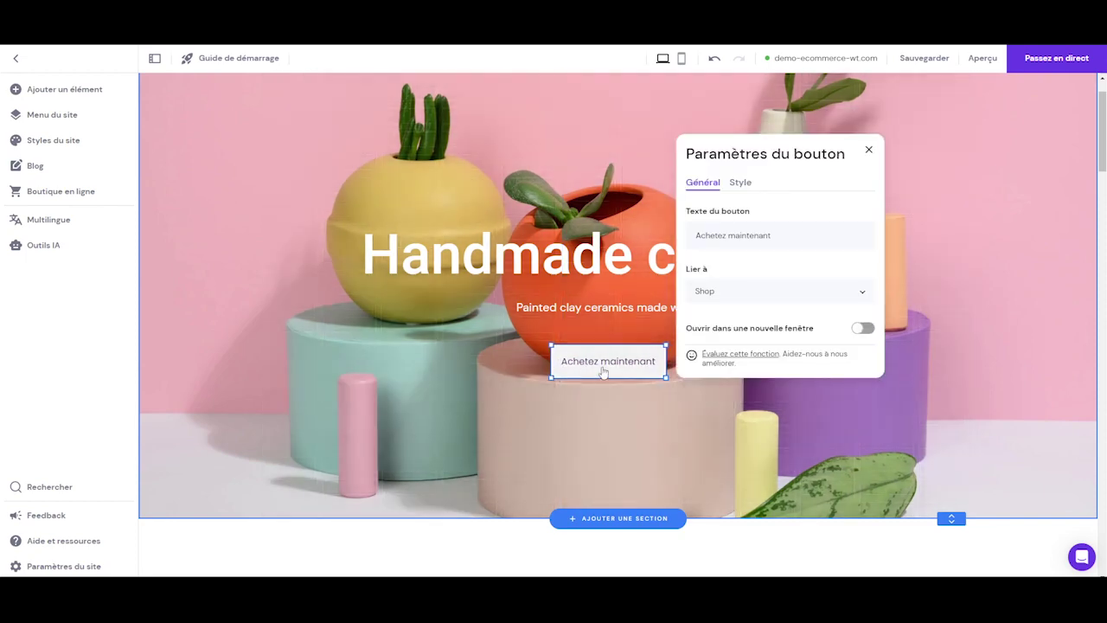
left_click_drag(666, 368, 696, 361)
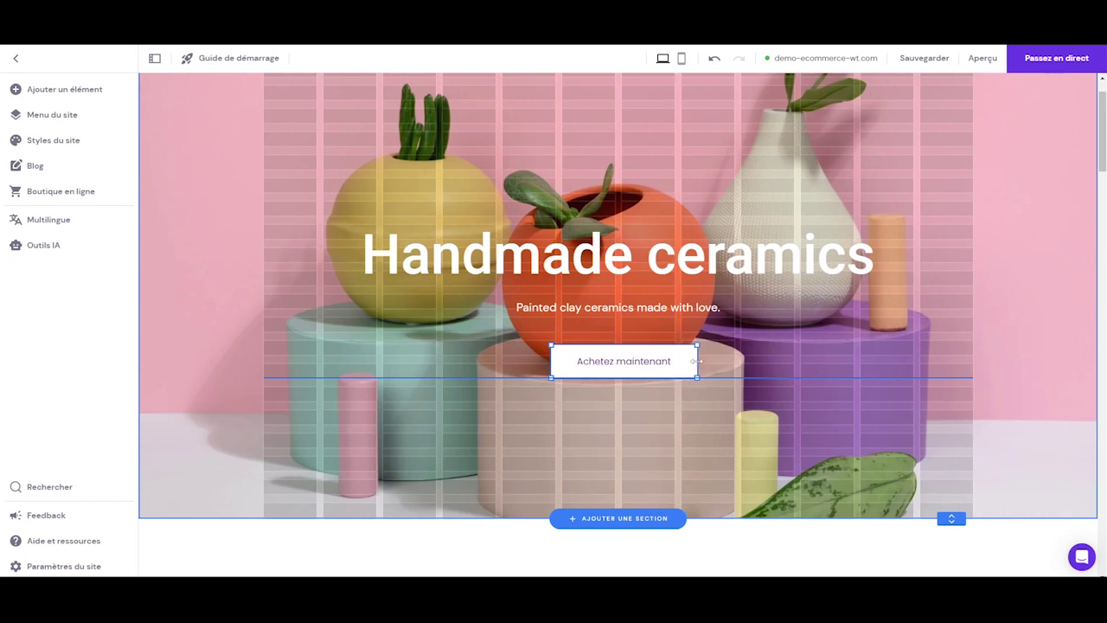
left_click(697, 362)
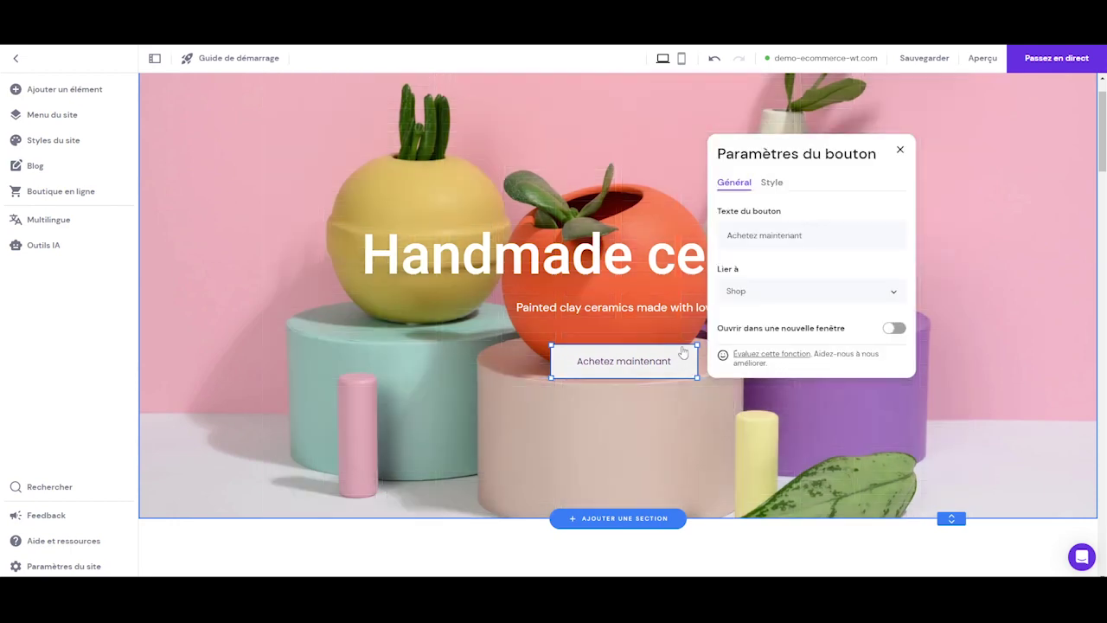
left_click_drag(687, 353, 673, 380)
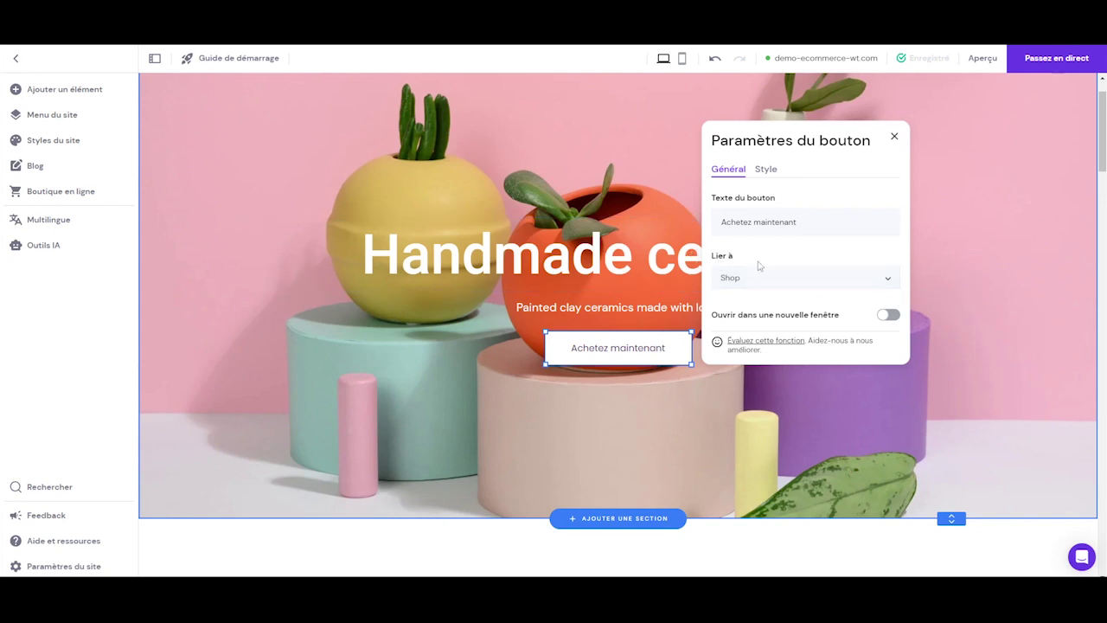
Try linking the "Achetez maintenant" button to a web address (Adresse web) and to the About page
left_click(837, 286)
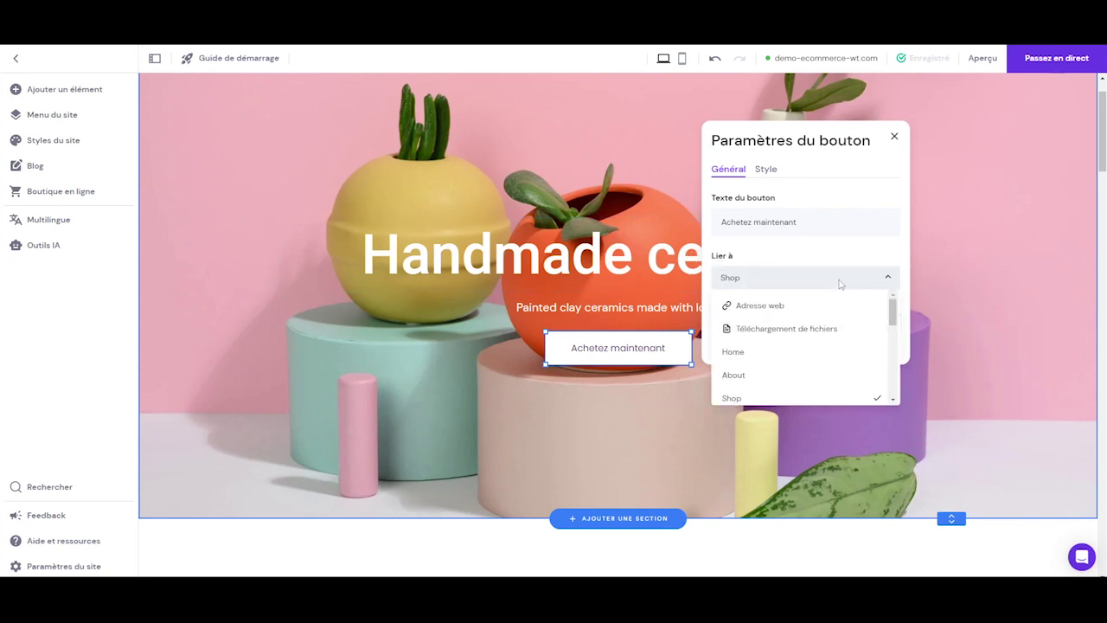
left_click(754, 305)
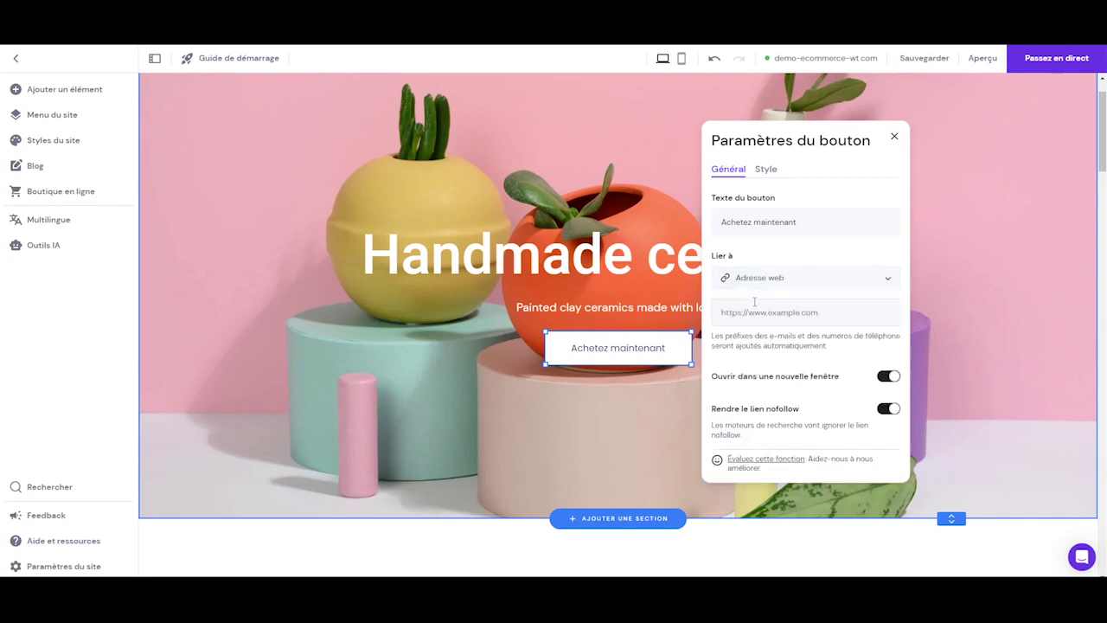
left_click(745, 312)
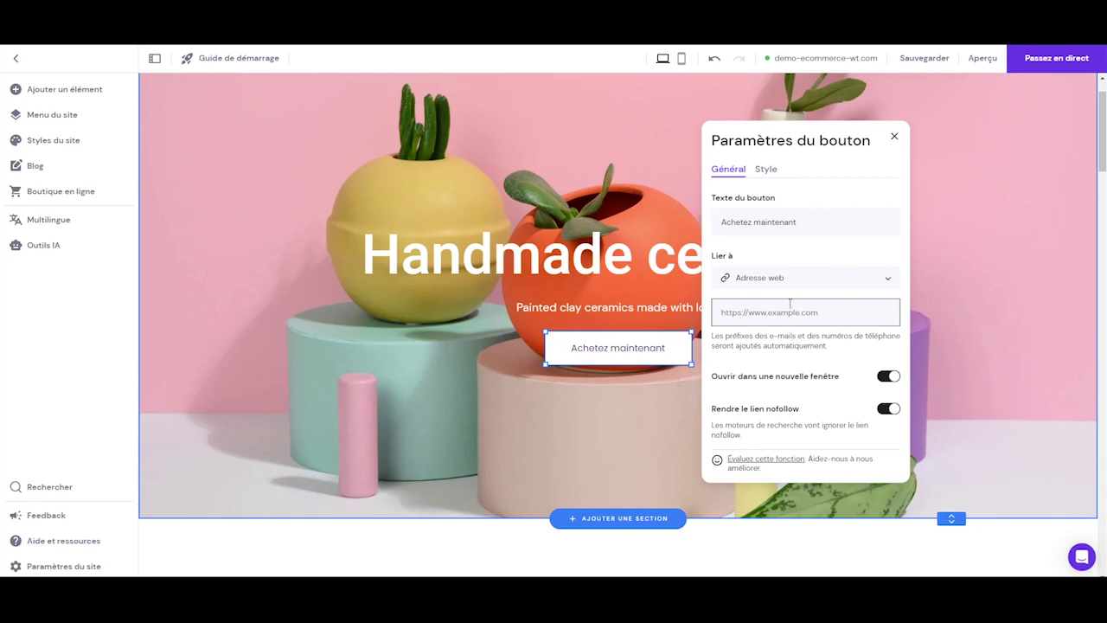
left_click(818, 278)
scroll(773, 354, "down", 1)
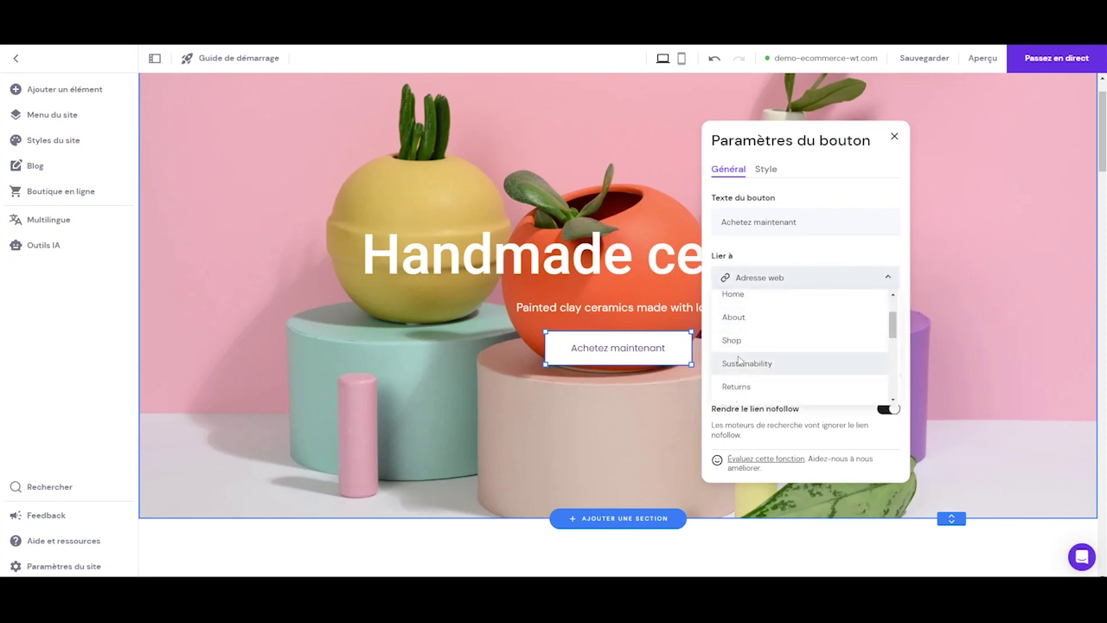
scroll(757, 308, "down", 1)
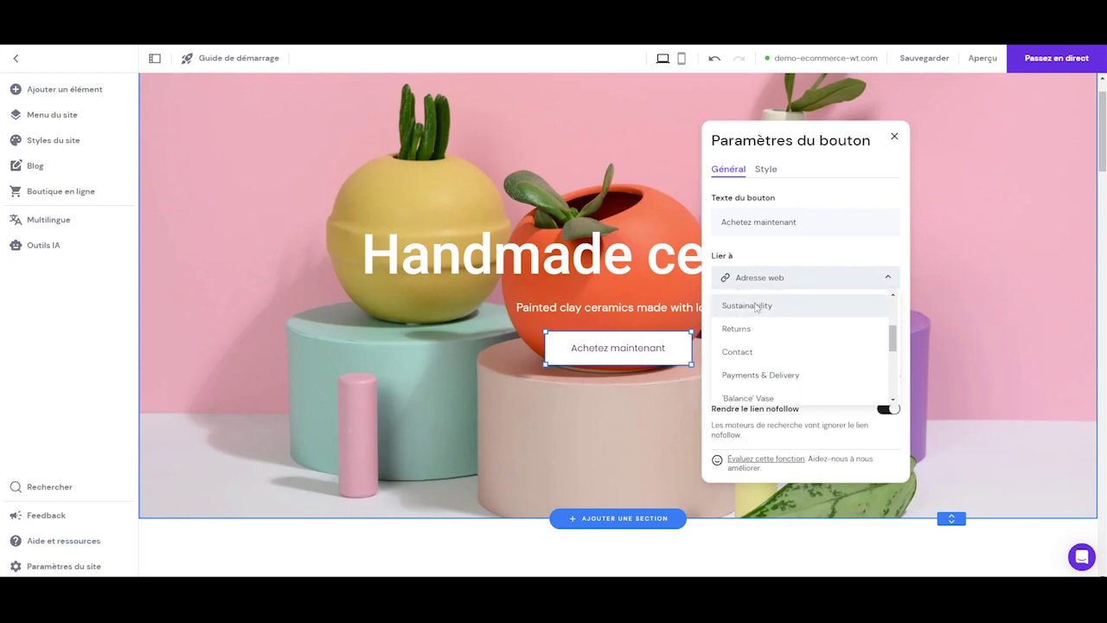
scroll(757, 316, "up", 1)
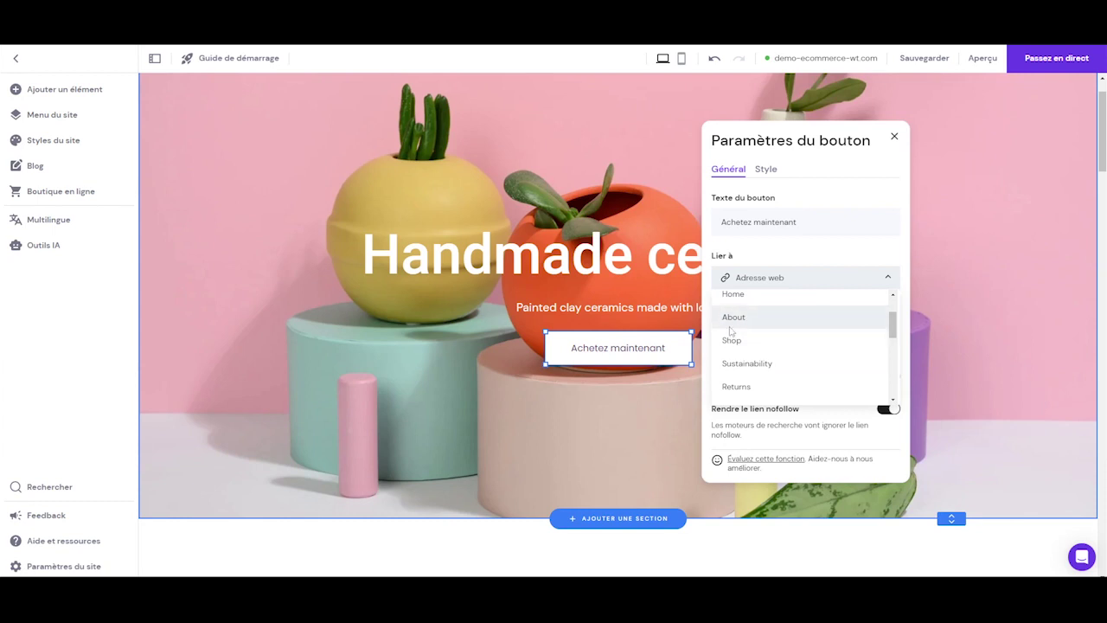
left_click(734, 318)
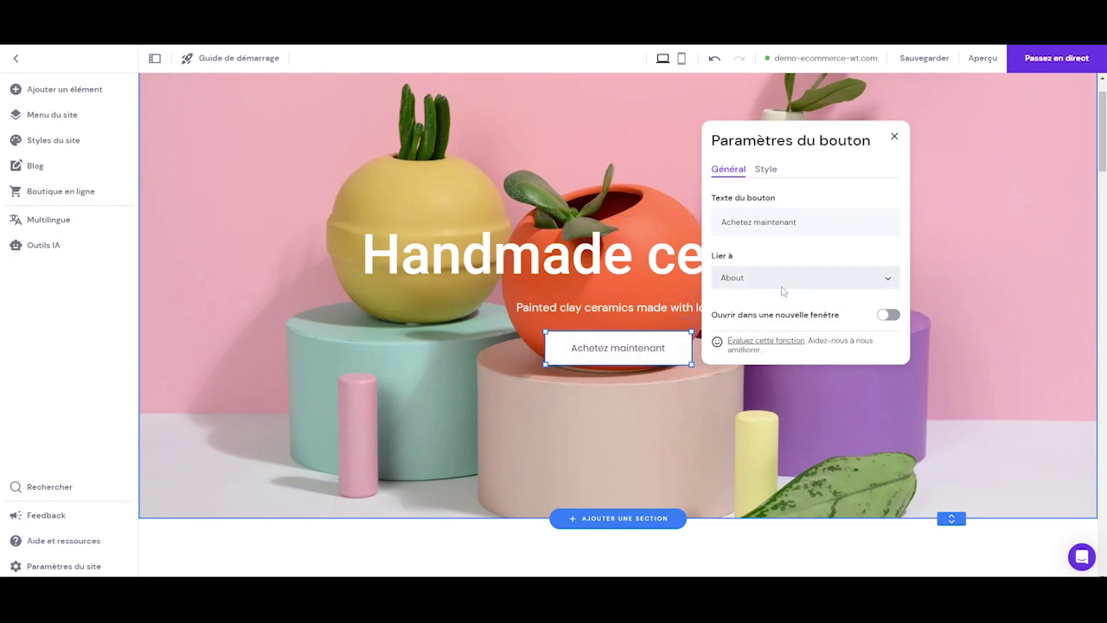
Link the "Achetez maintenant" button to the Shop page
left_click(818, 277)
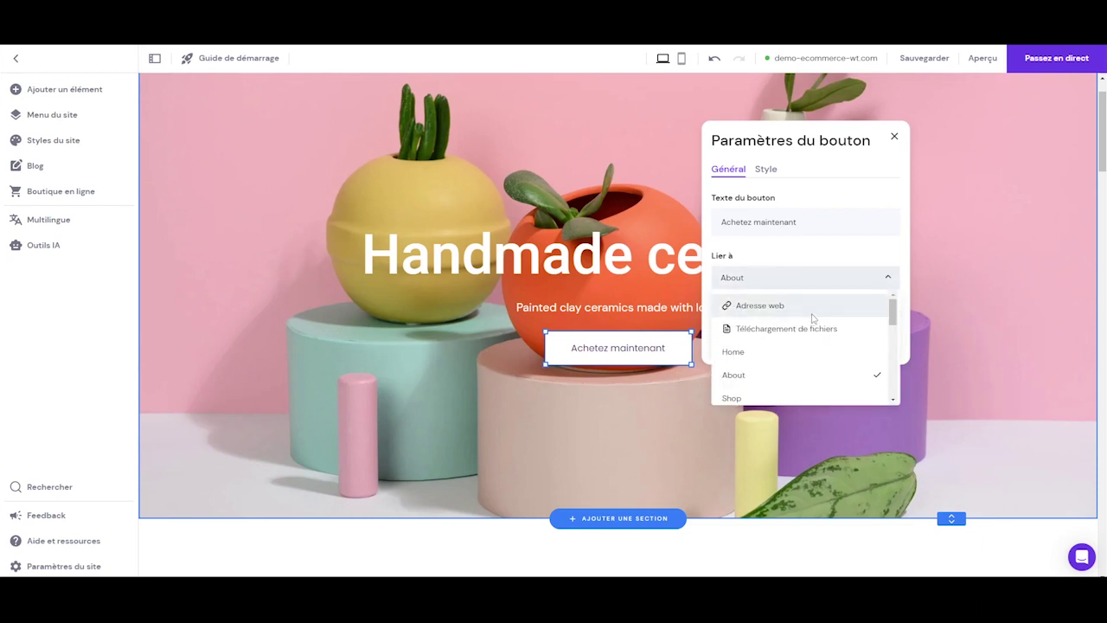
scroll(816, 319, "up", 1)
scroll(789, 413, "down", 2)
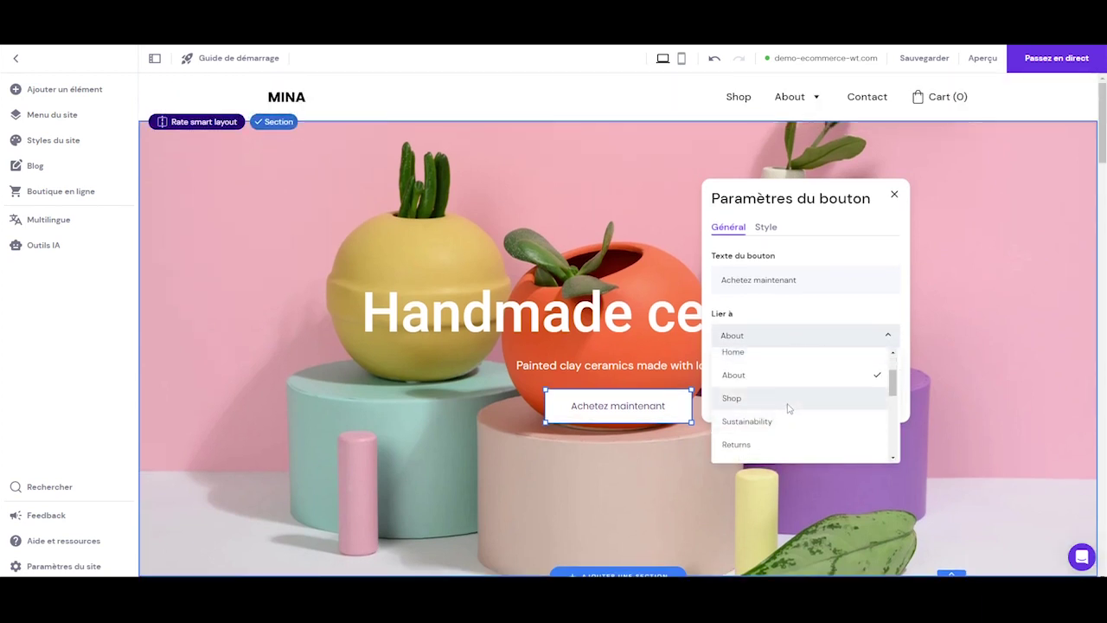
left_click(765, 404)
left_click(789, 335)
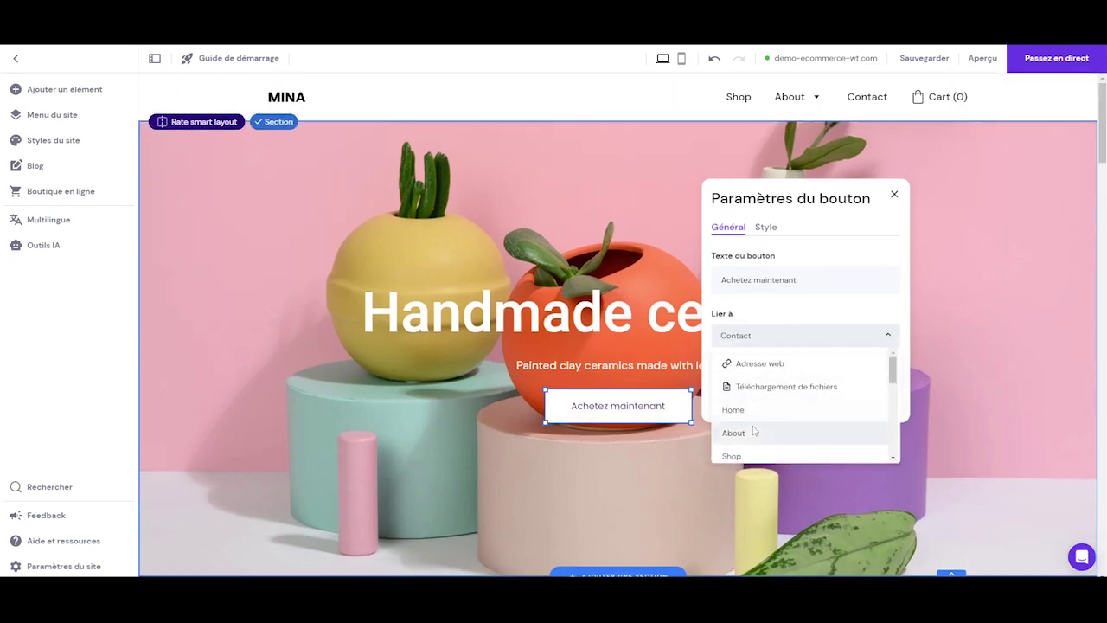
left_click(732, 455)
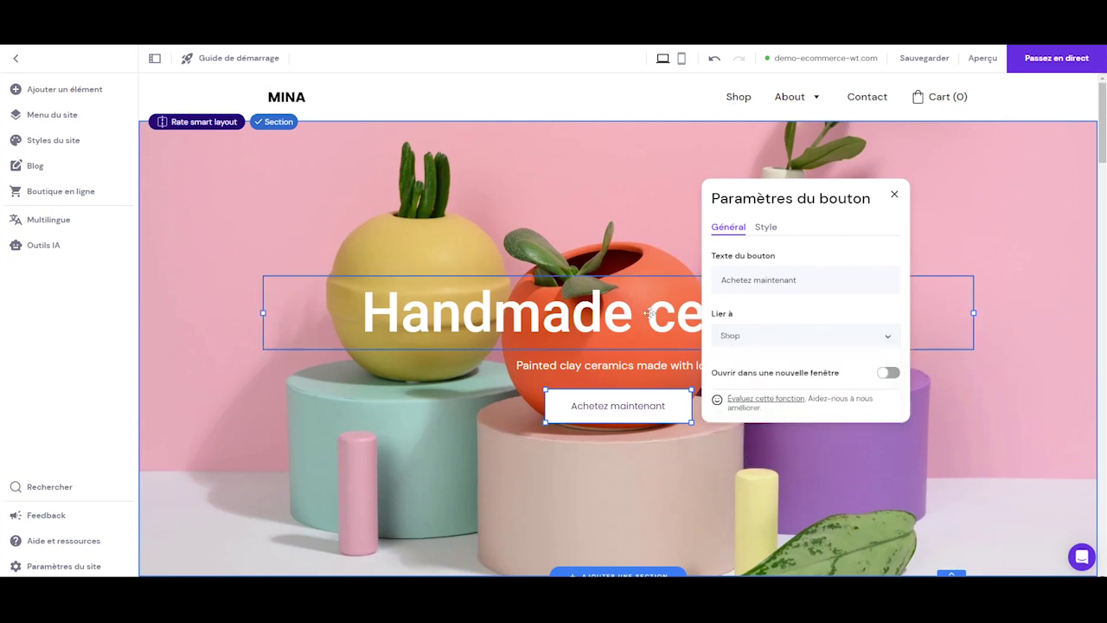
Try adjusting the overlay opacity of the hero section's background image
left_click(365, 403)
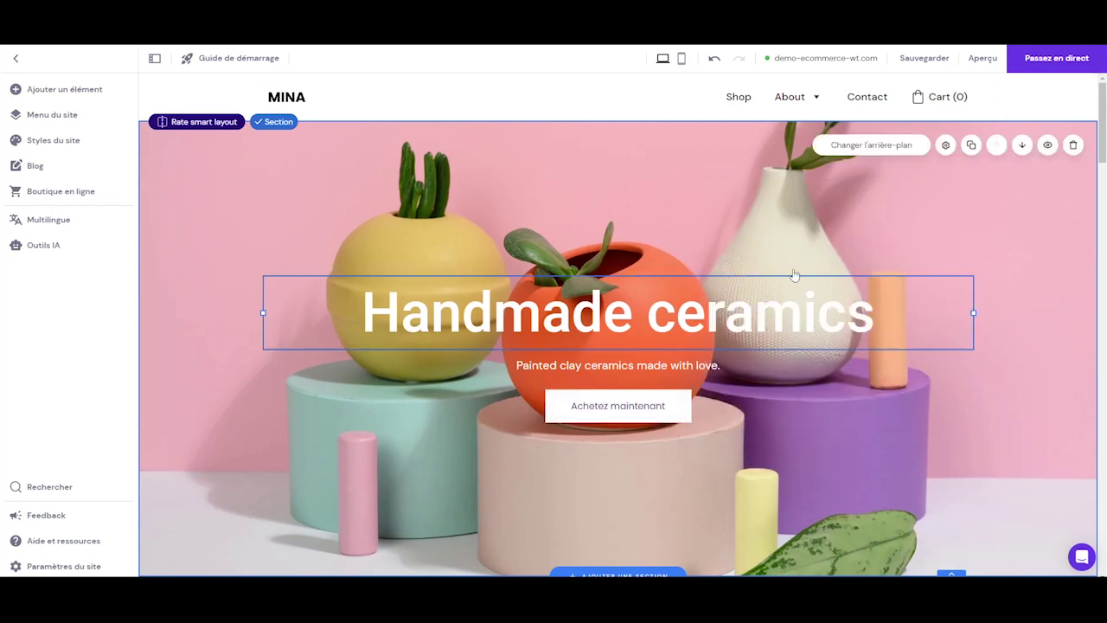
scroll(924, 354, "down", 2)
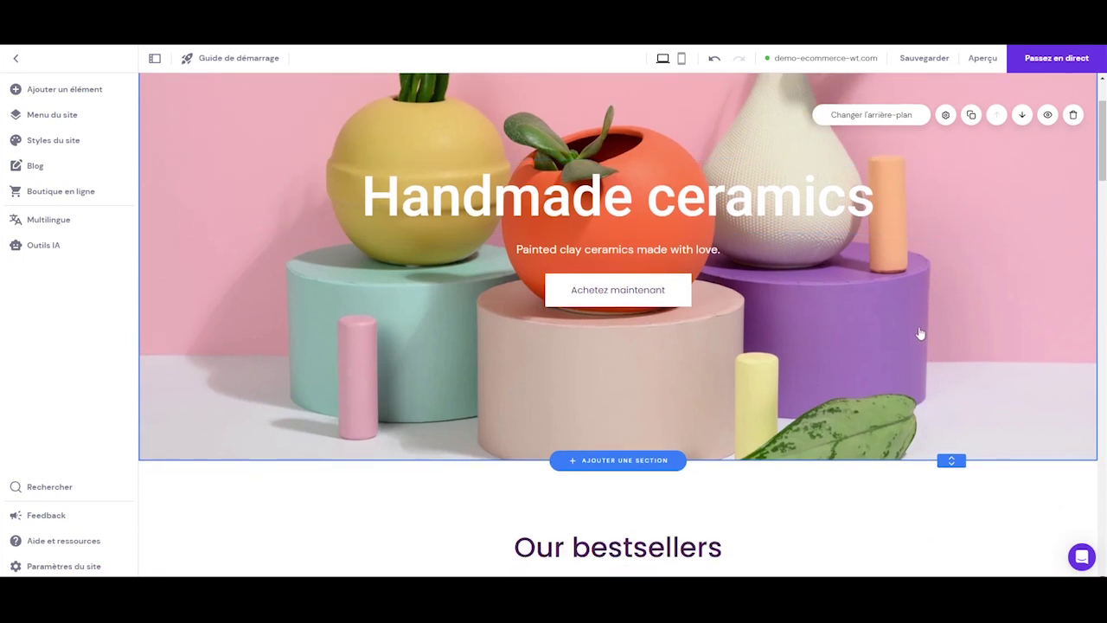
scroll(653, 423, "up", 2)
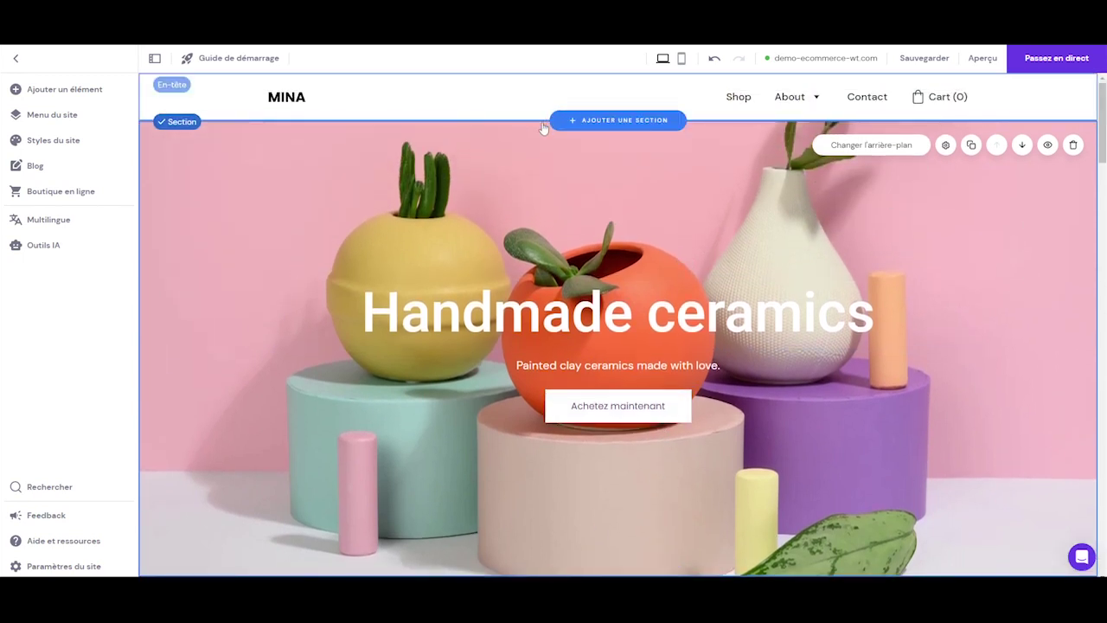
left_click(879, 149)
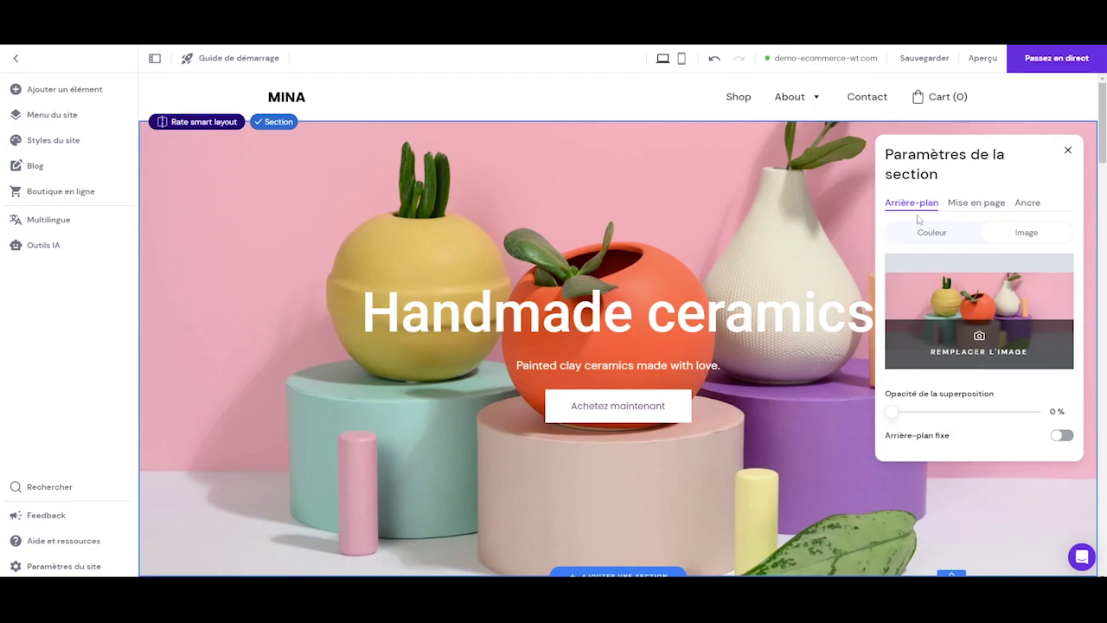
left_click_drag(896, 412, 842, 405)
left_click(238, 204)
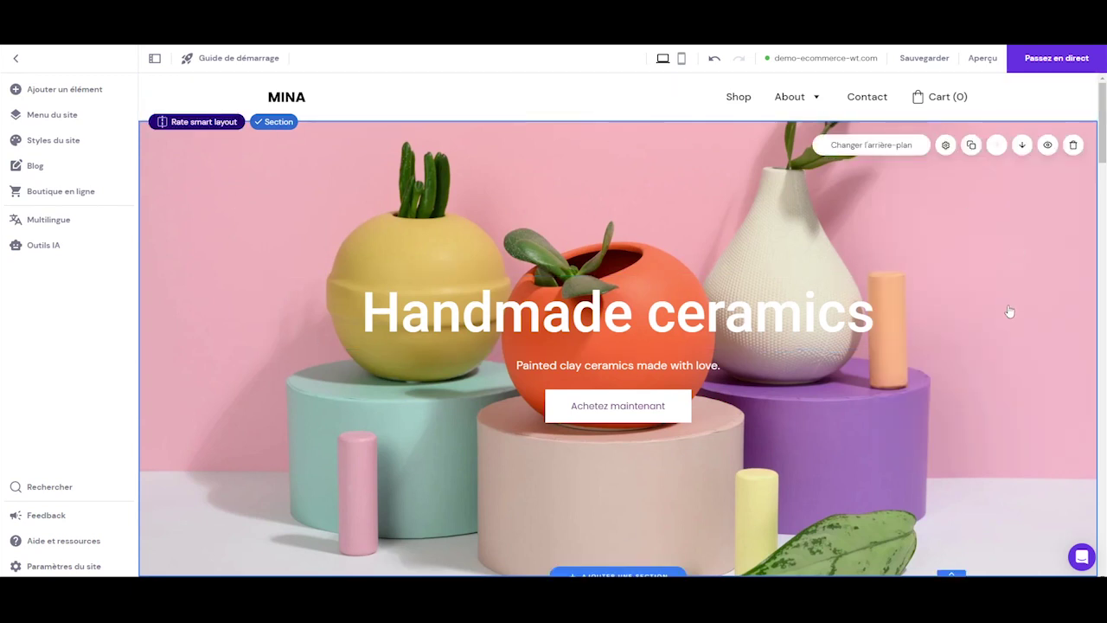
Add the "A propos" section with the "Quality, not quantity" text and a building image directly below the hero section
scroll(1009, 312, "down", 1)
scroll(1009, 312, "up", 1)
scroll(757, 385, "down", 2)
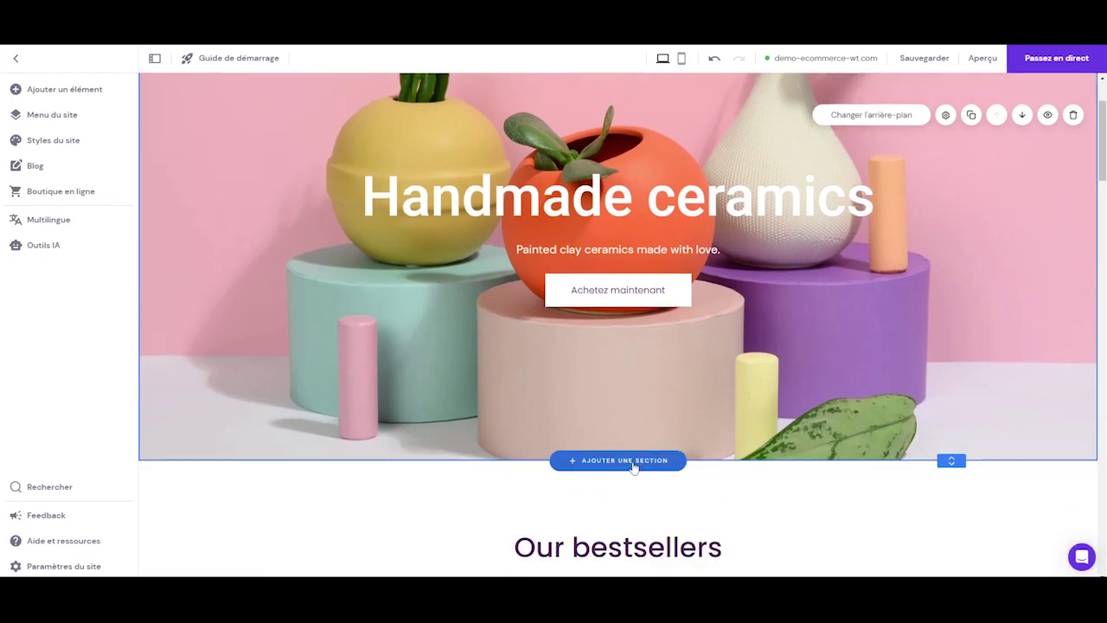
left_click(623, 463)
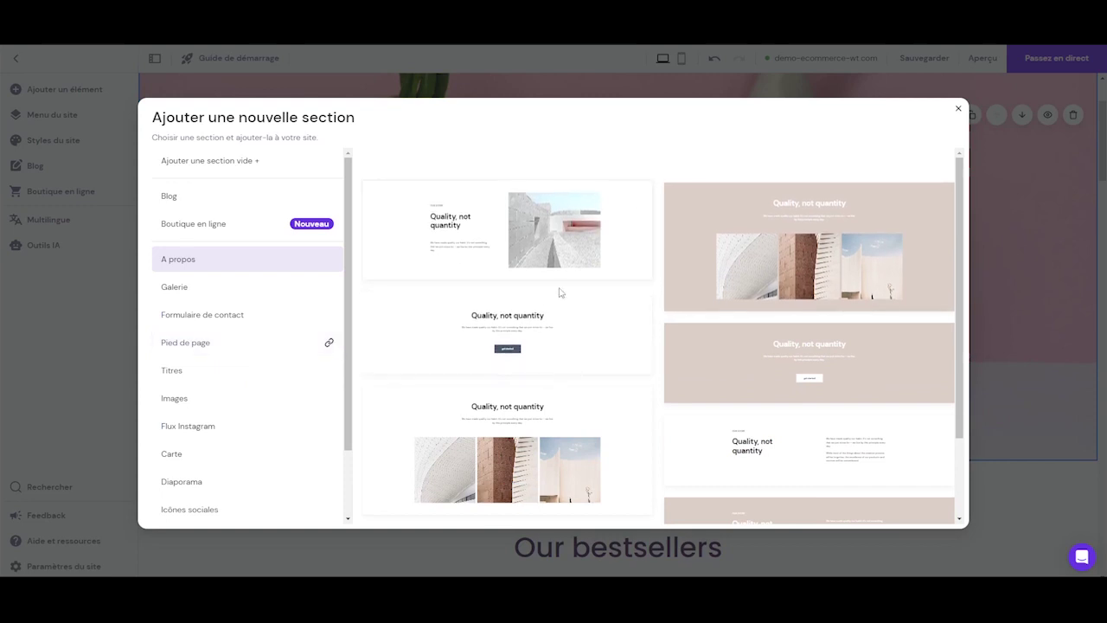
scroll(596, 290, "down", 1)
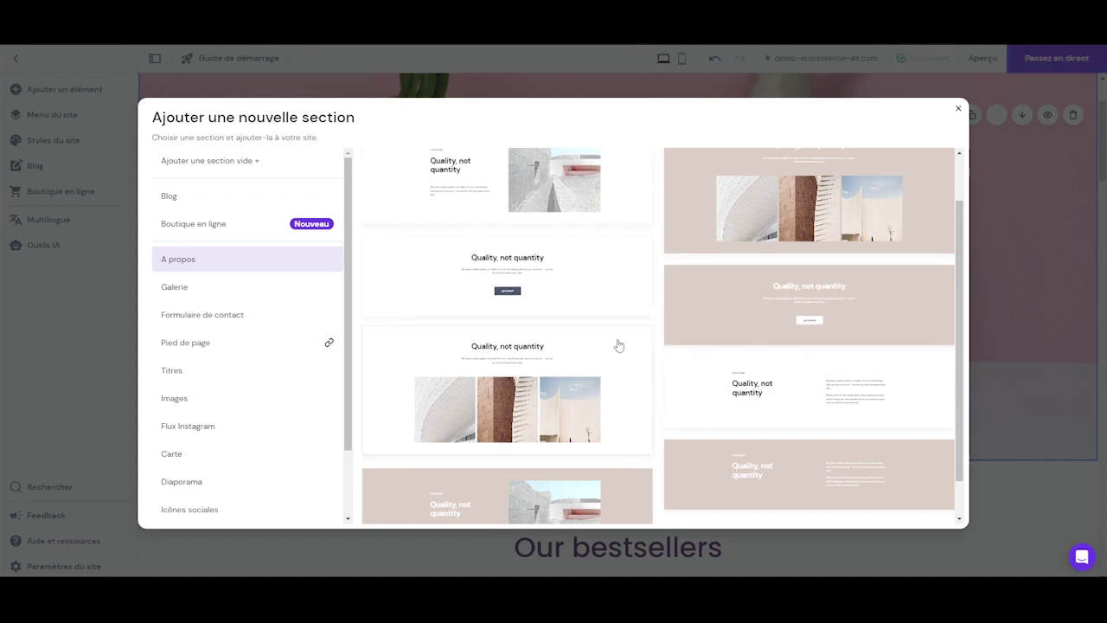
left_click(552, 186)
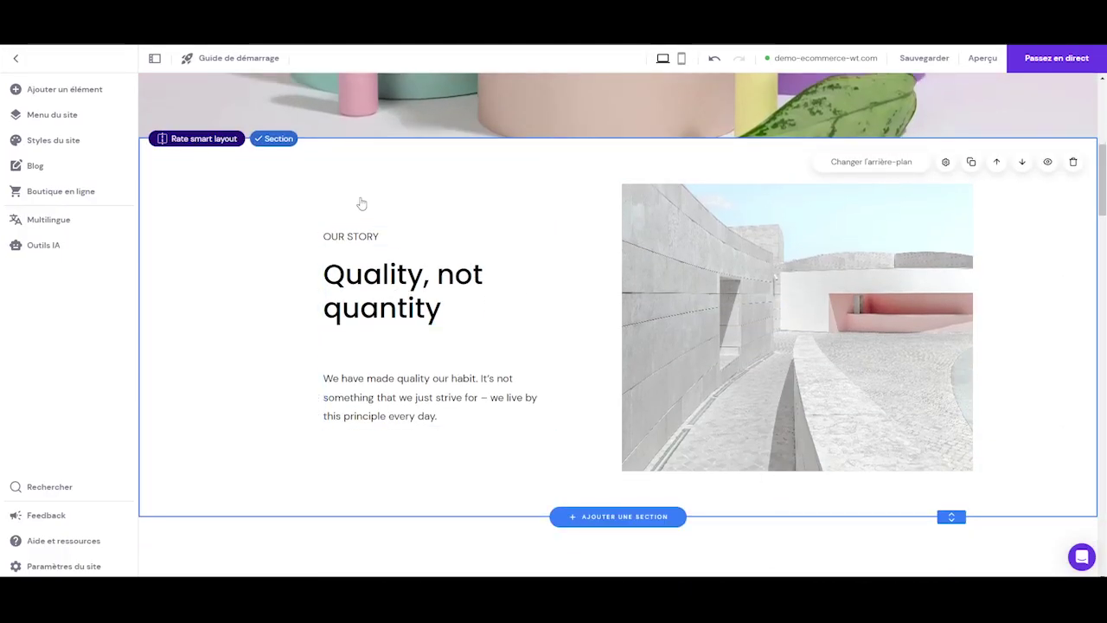
Delete the "Quality, not quantity" section below the hero
left_click(380, 273)
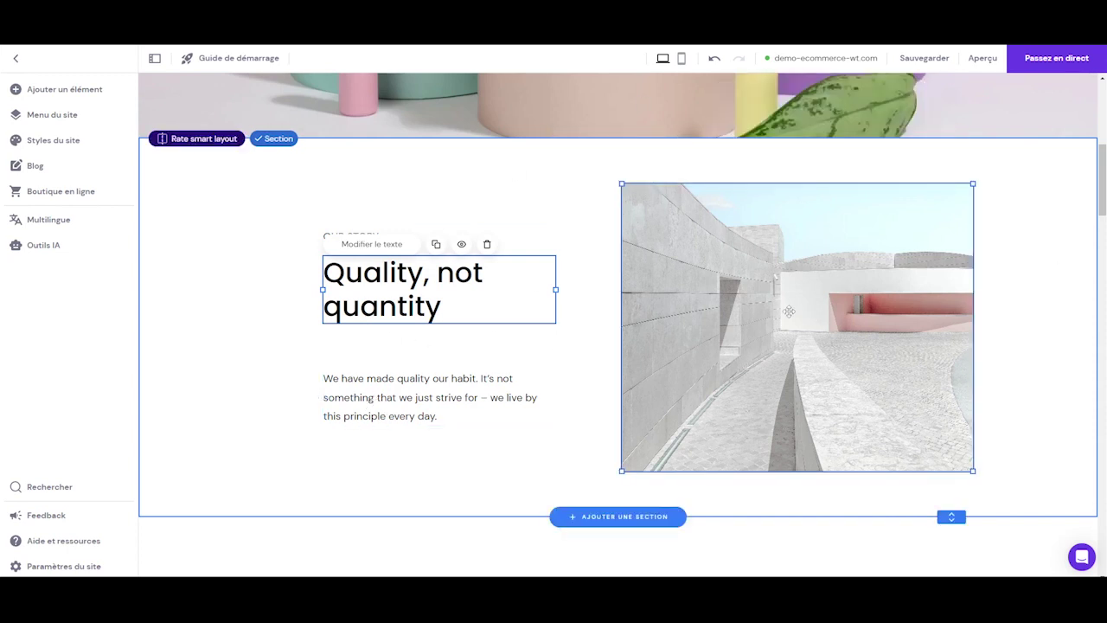
left_click(531, 245)
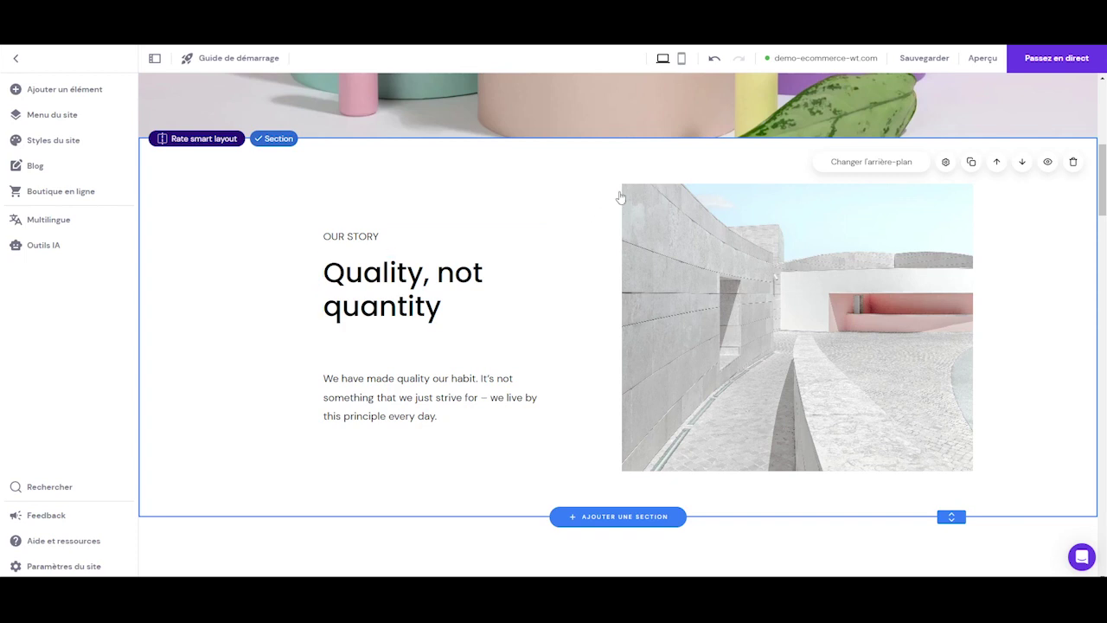
left_click(1075, 164)
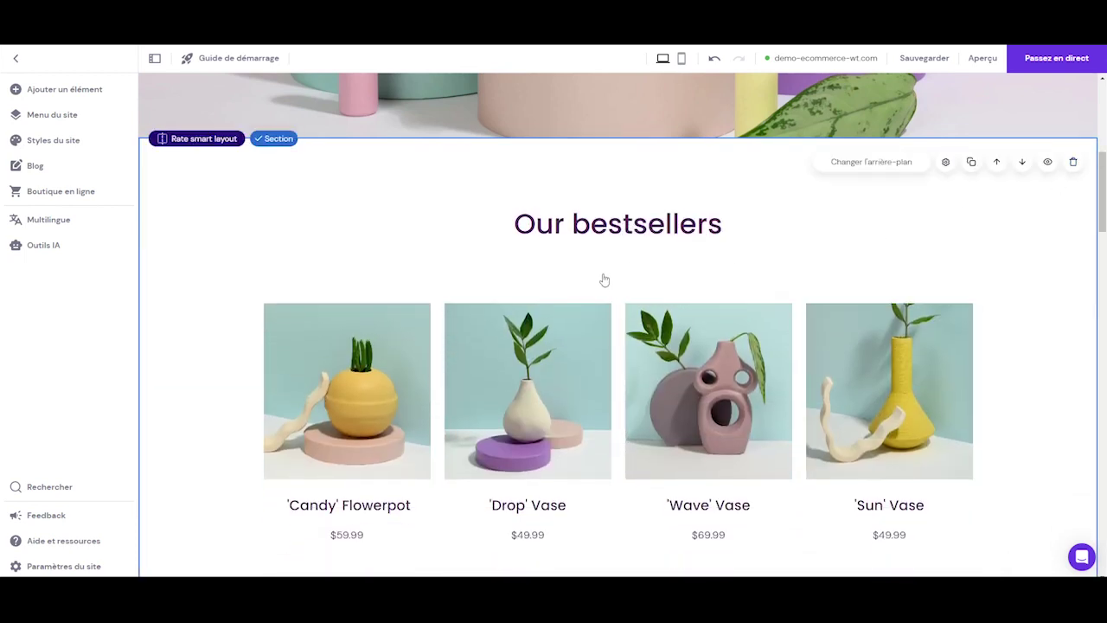
Examine the site-wide style settings for colours, text and buttons, and the blog feature
scroll(605, 281, "up", 1)
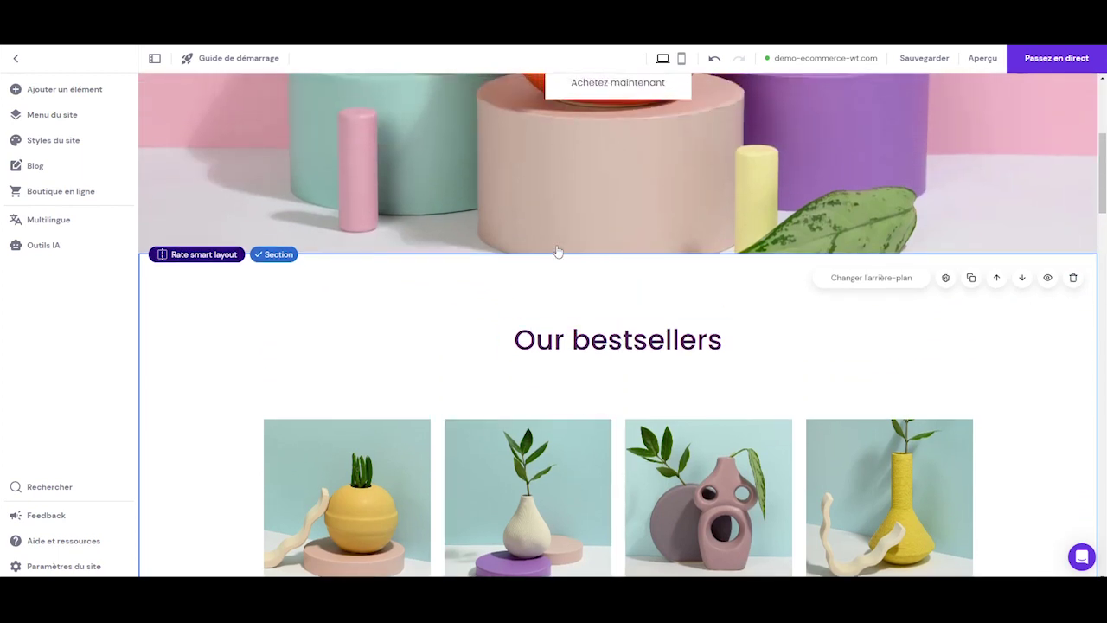
scroll(447, 372, "up", 1)
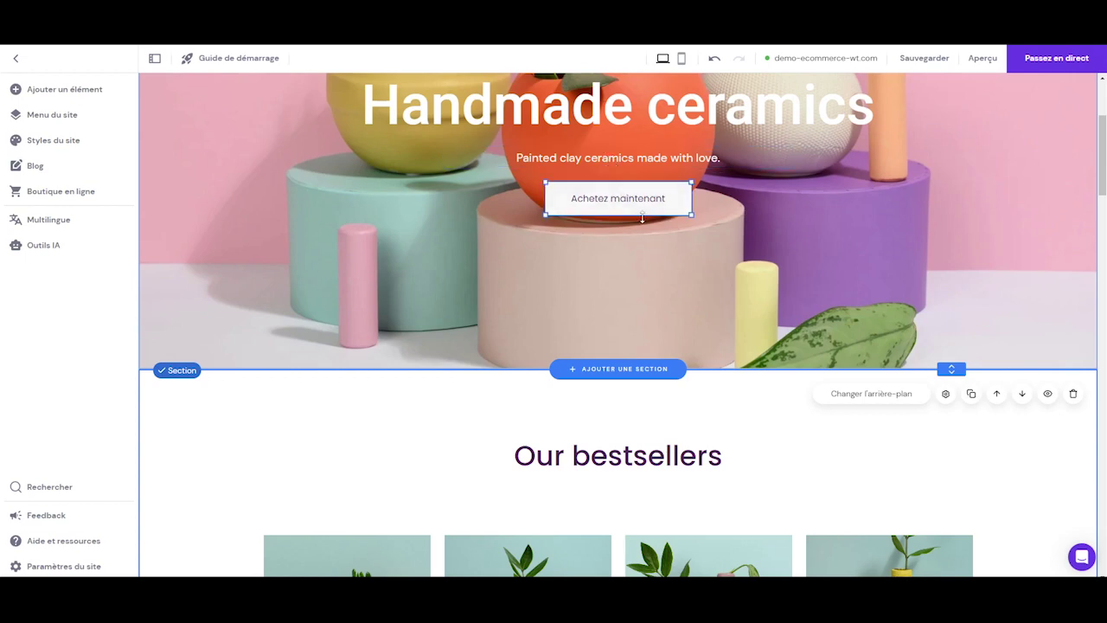
scroll(551, 261, "up", 3)
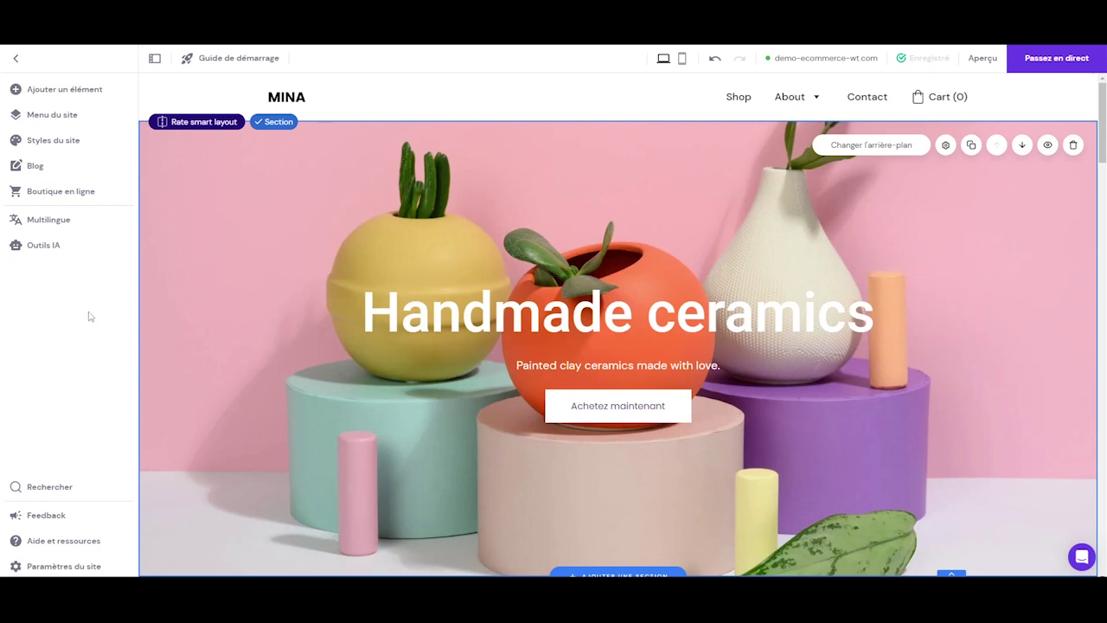
left_click(48, 146)
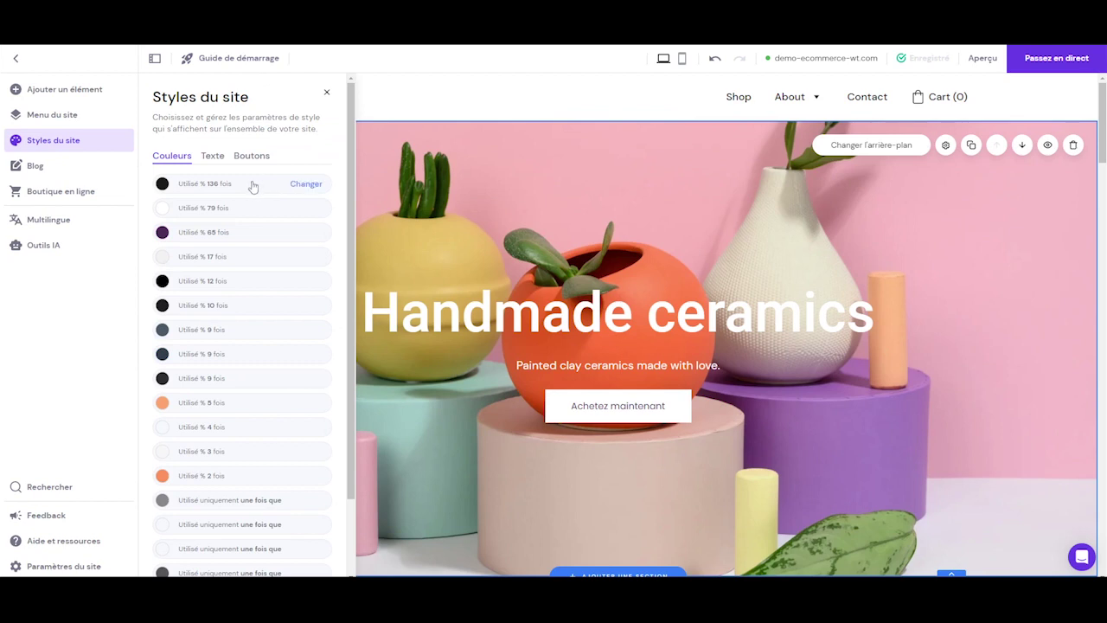
scroll(239, 414, "down", 2)
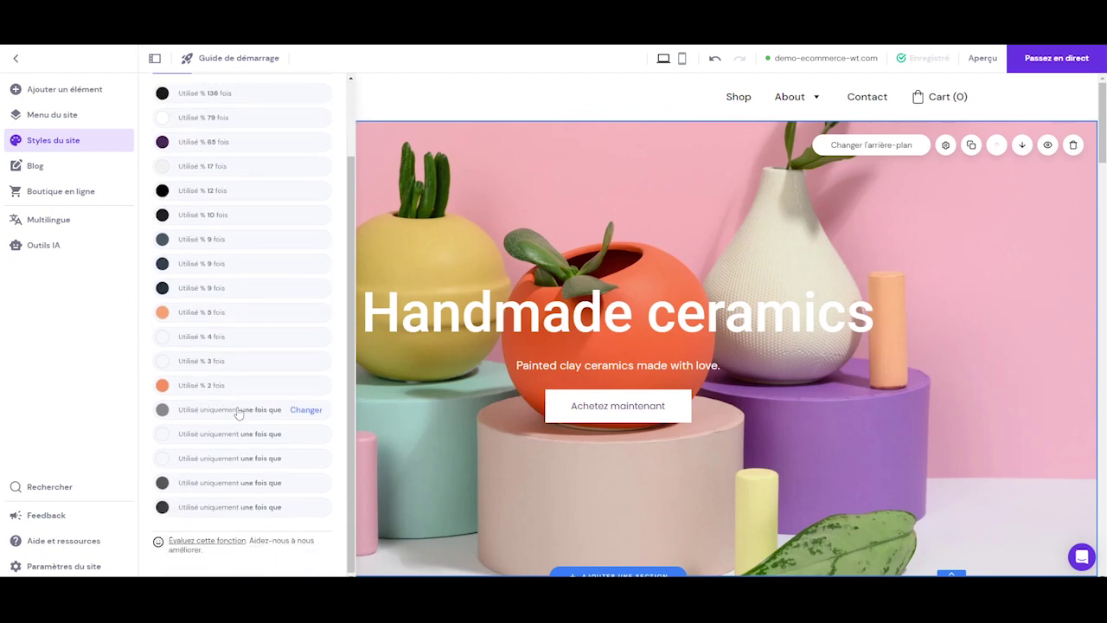
scroll(223, 173, "up", 3)
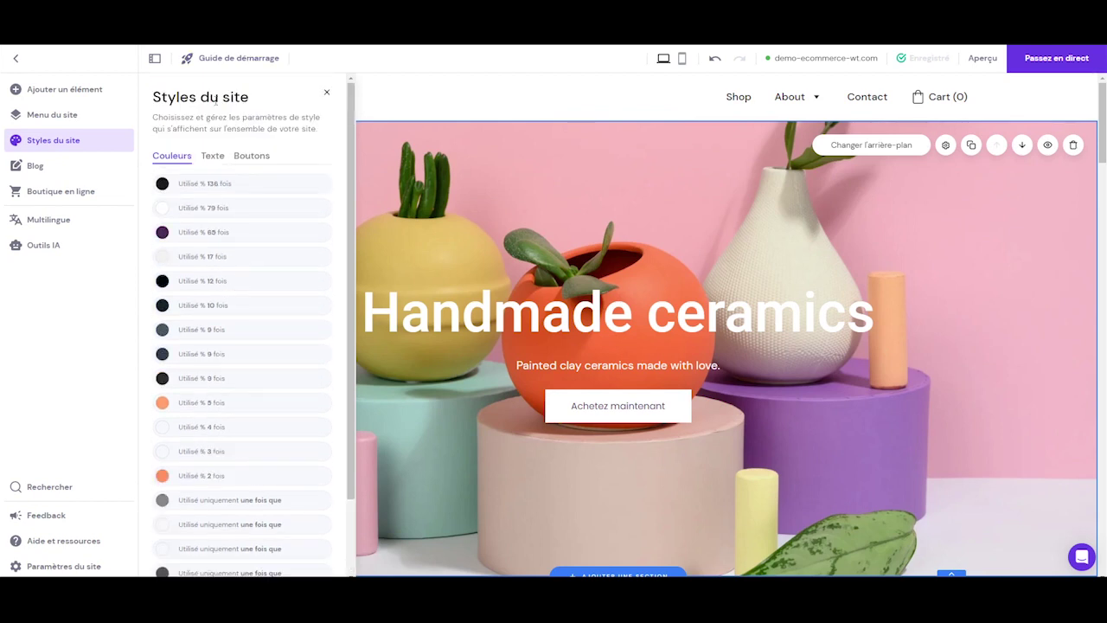
left_click(213, 157)
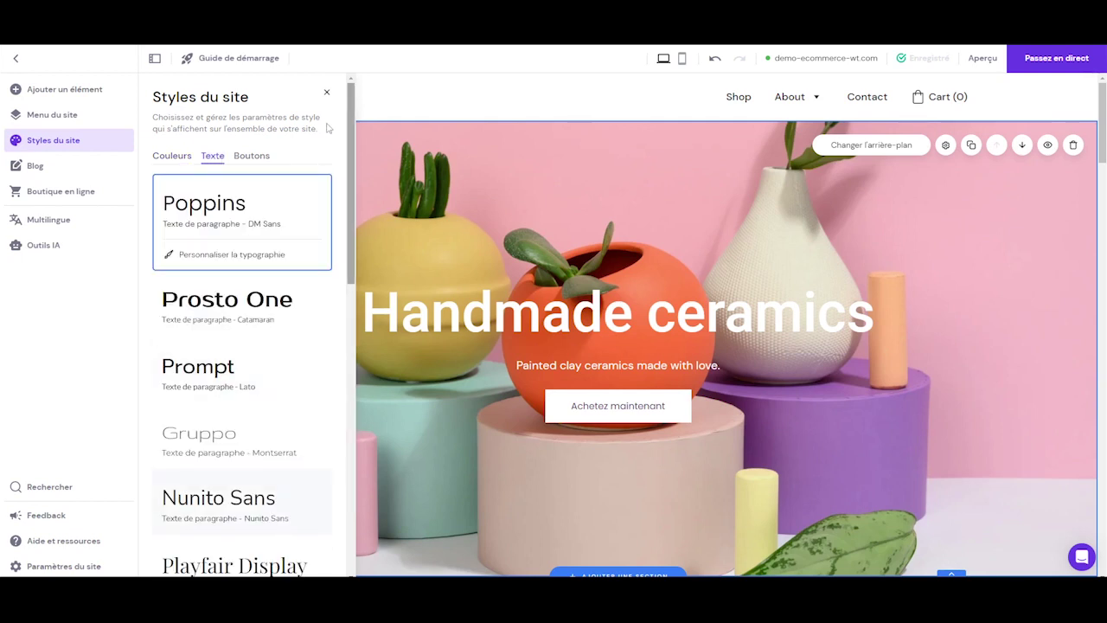
left_click(253, 161)
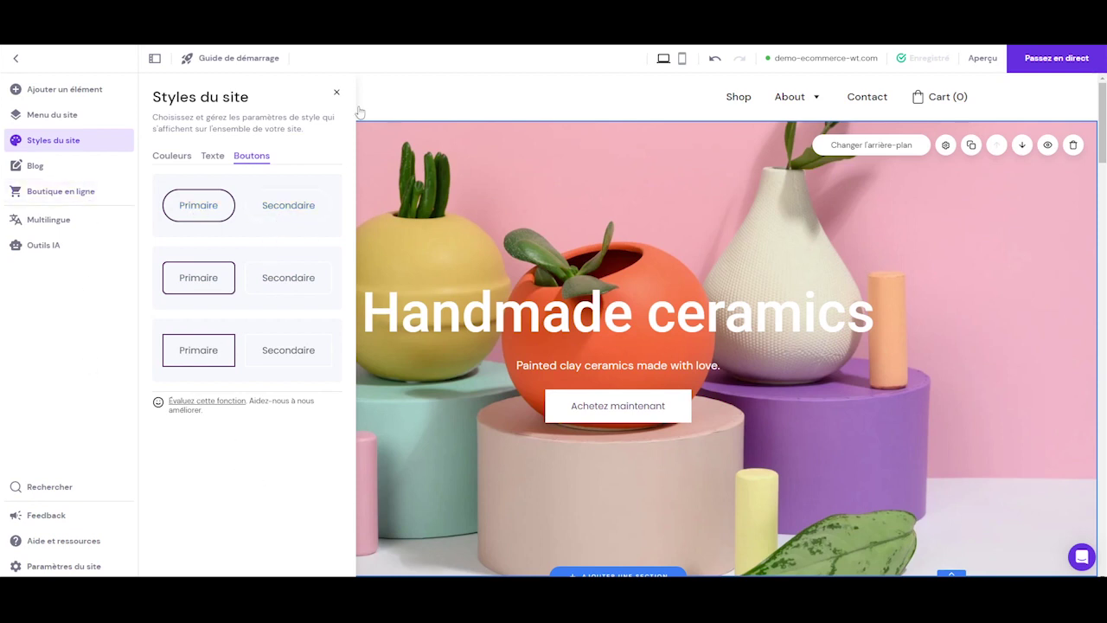
left_click(337, 93)
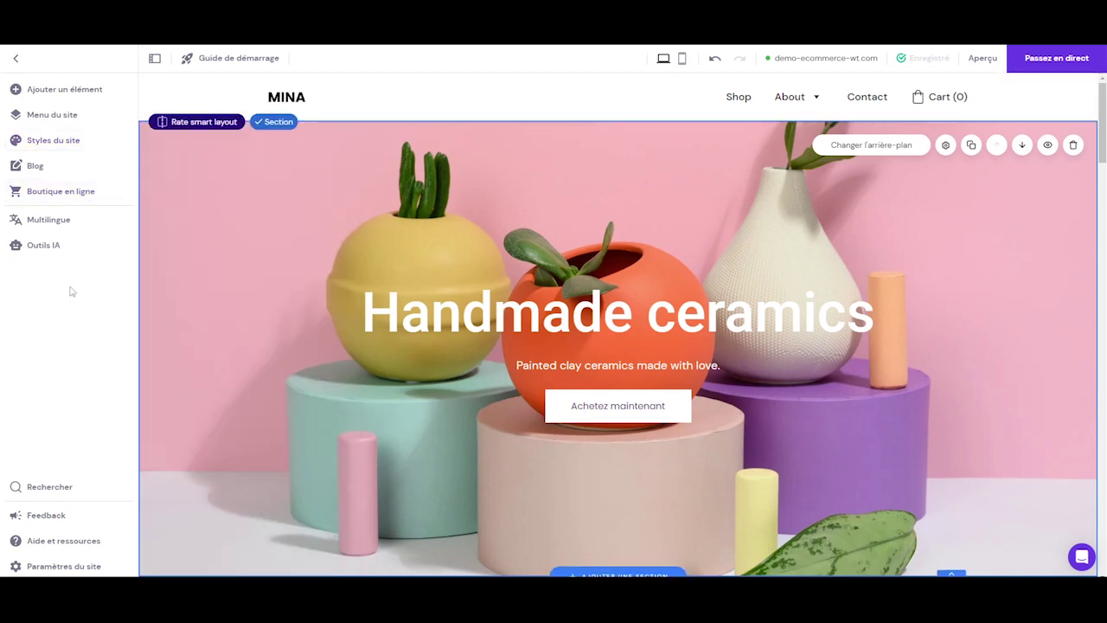
left_click(37, 170)
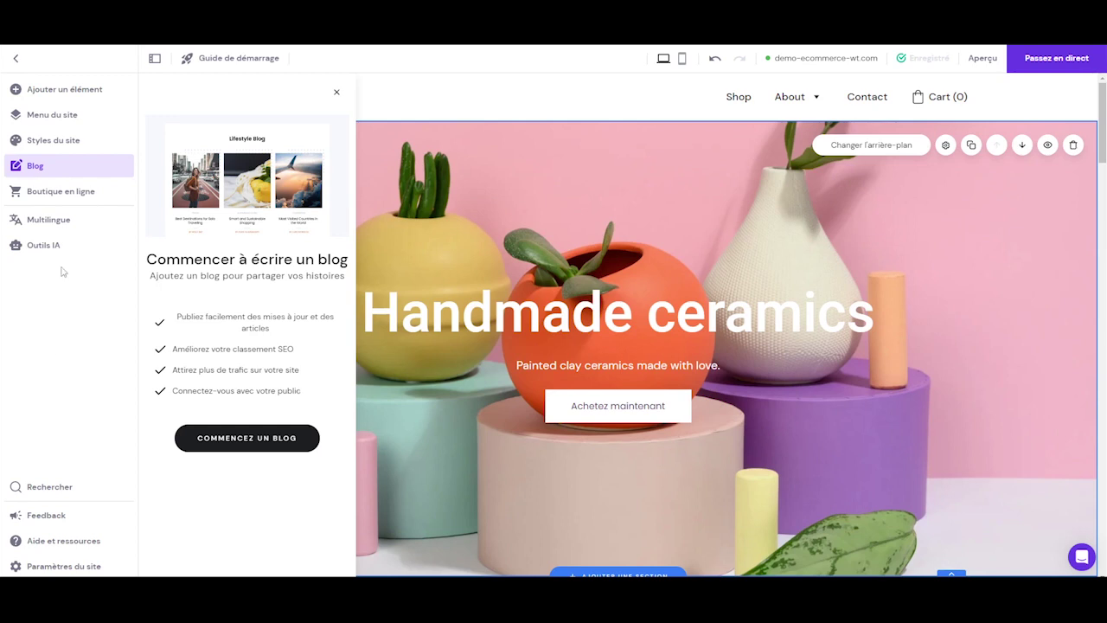
Rename the Shop page to "Boutique" in the main navigation and save its page settings
left_click(66, 121)
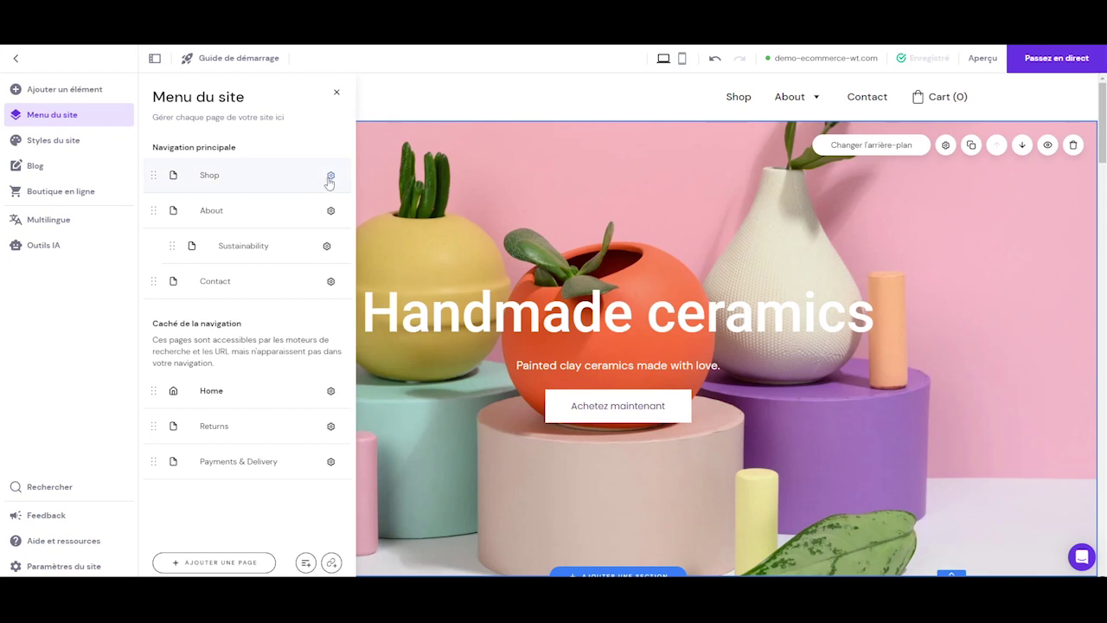
left_click(331, 177)
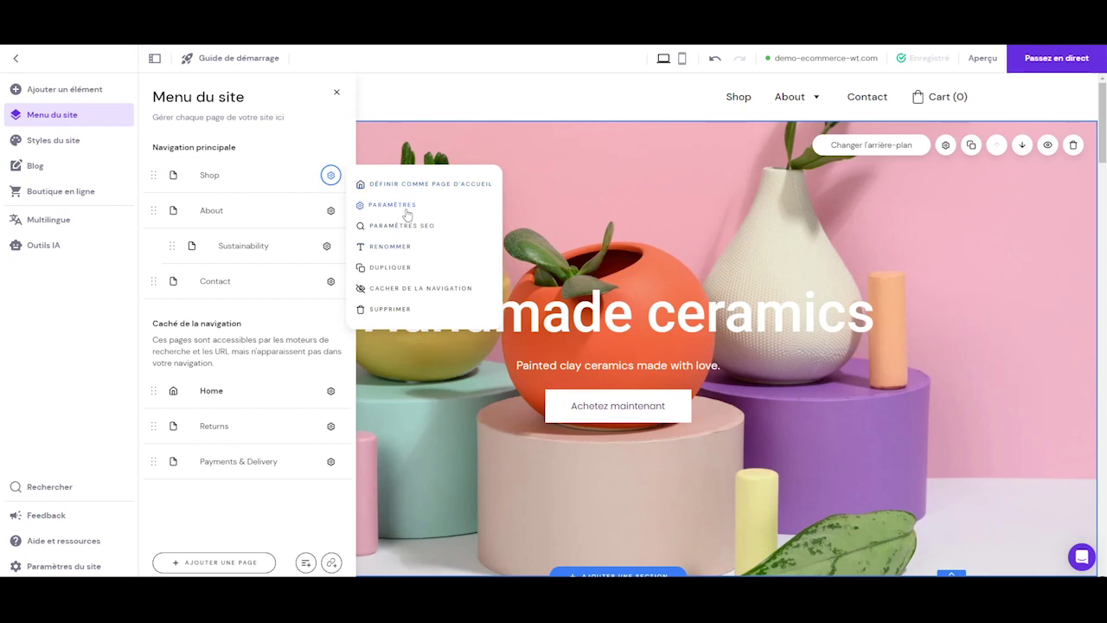
left_click(395, 248)
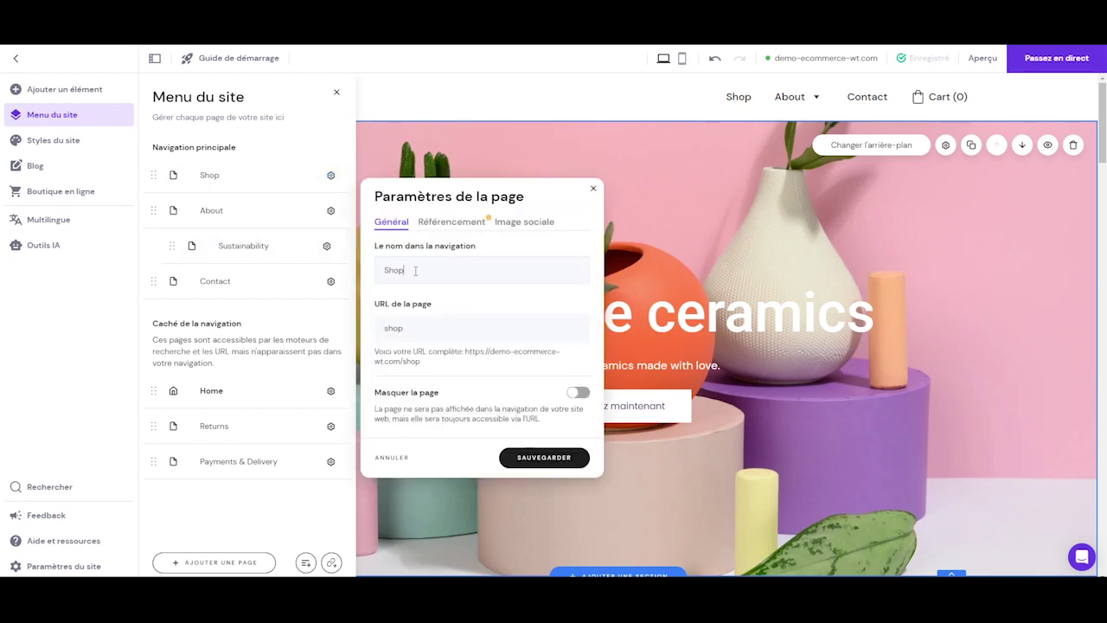
double_click(415, 271)
type("Bouqu")
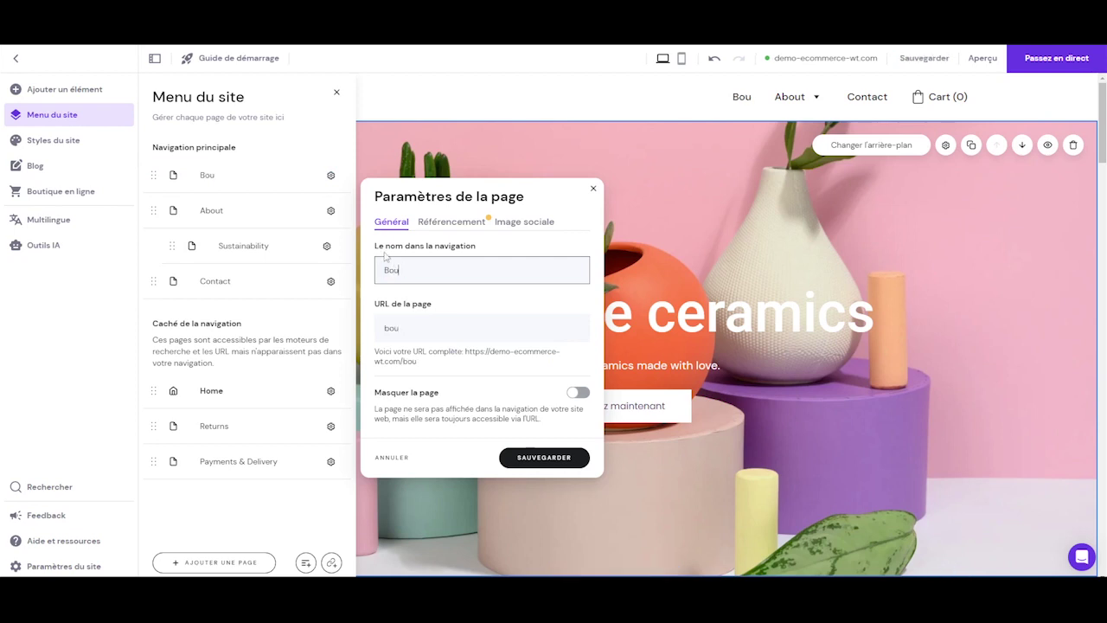
key("BackSpace")
key("BackSpace")
type("tique")
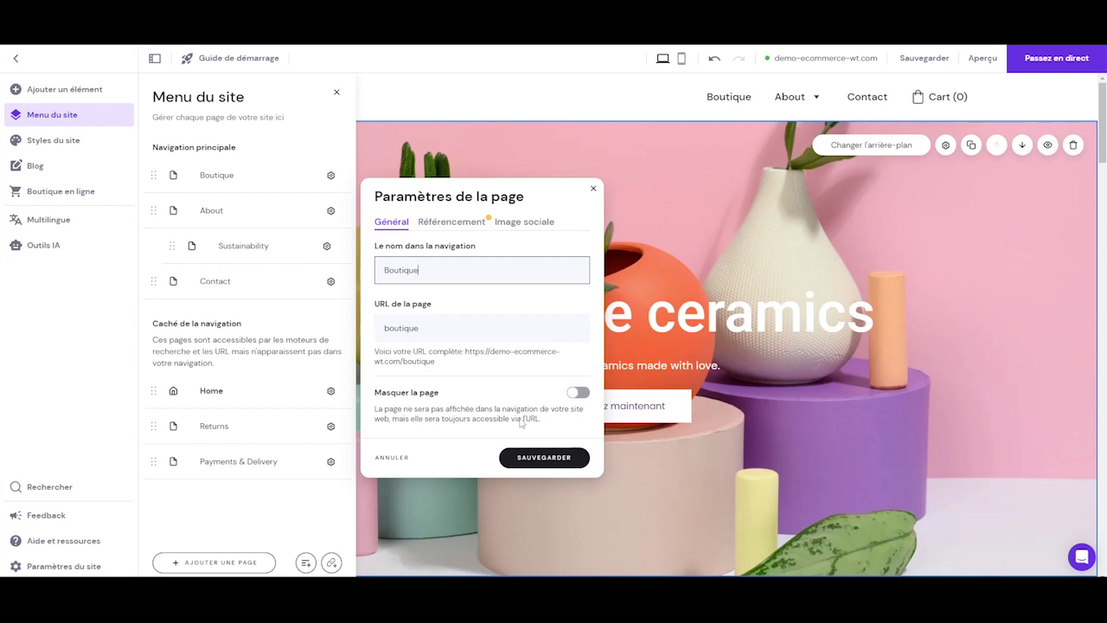
left_click(559, 463)
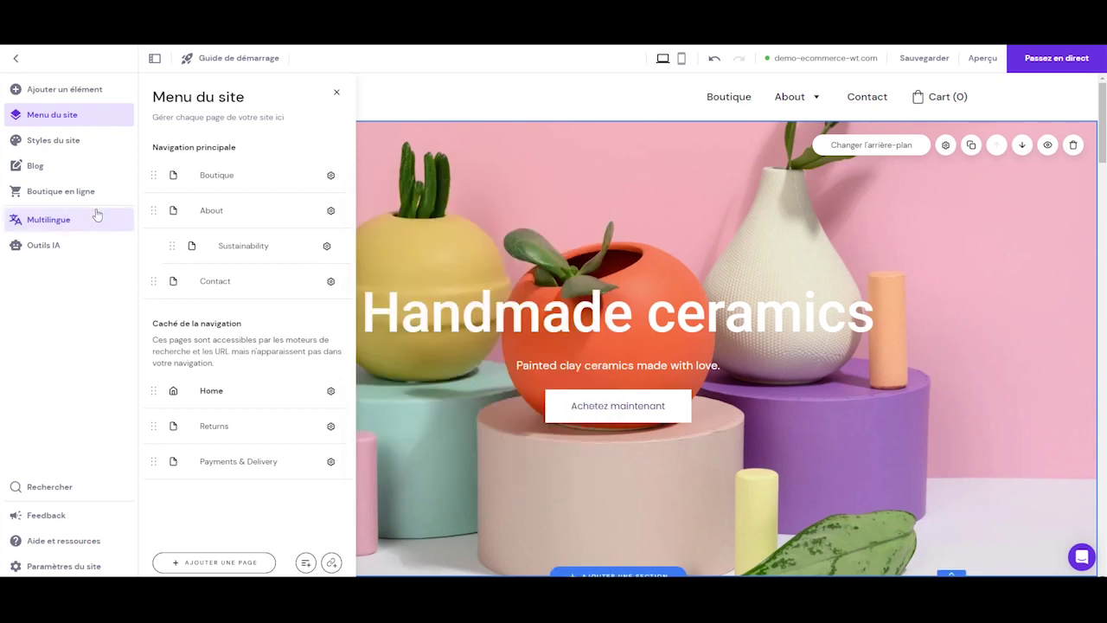
Rename the About page to "A propos" in the main navigation and save its page settings
left_click(329, 212)
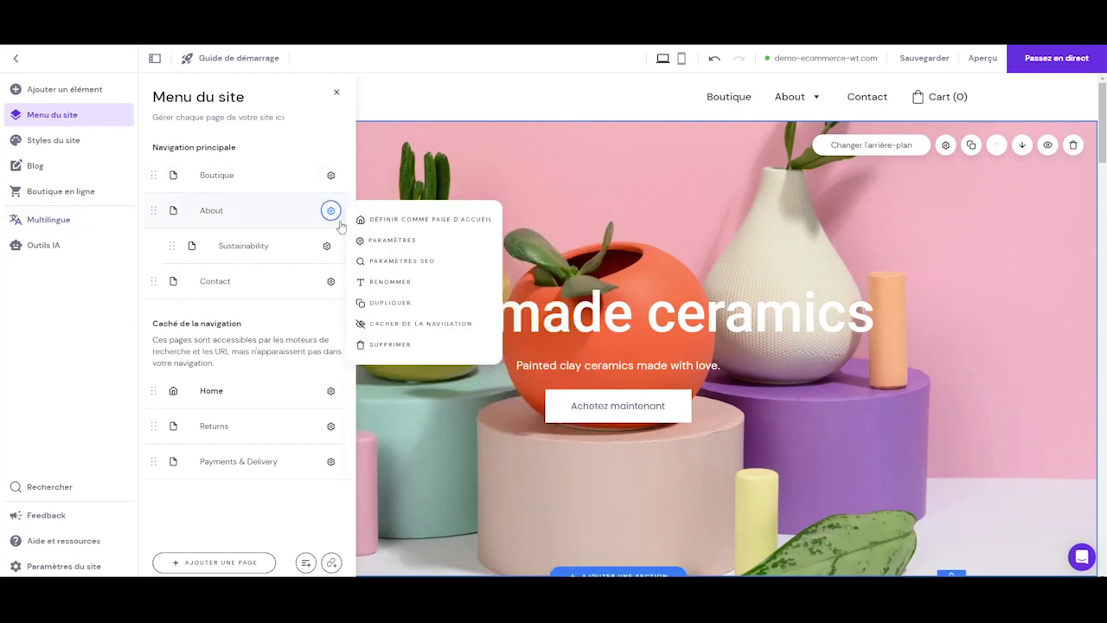
left_click(380, 285)
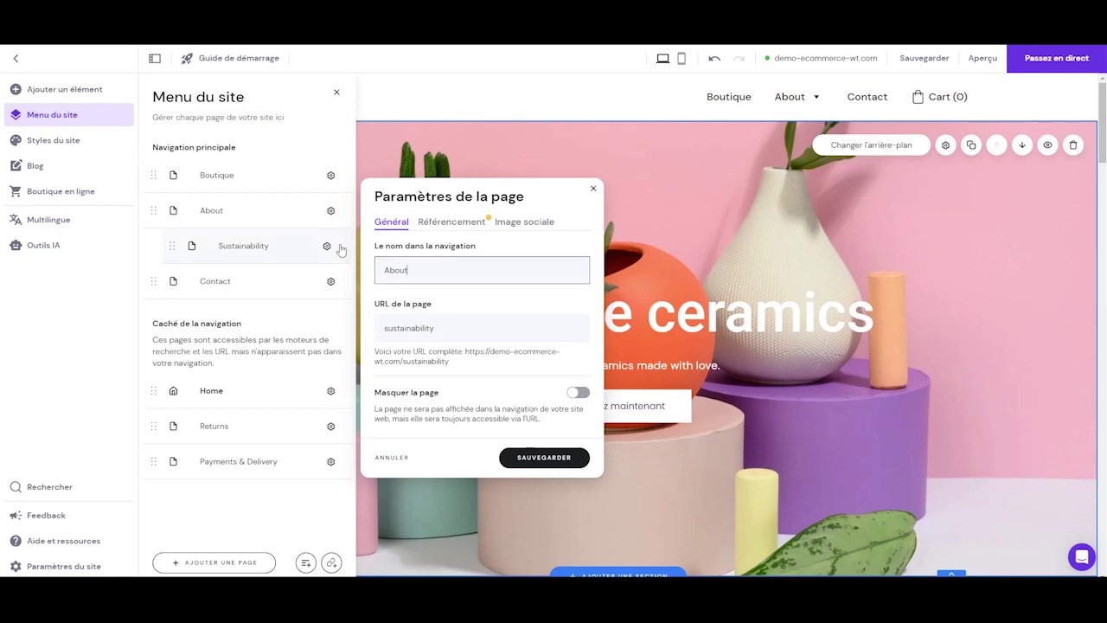
key("ctrl+a")
type("A props")
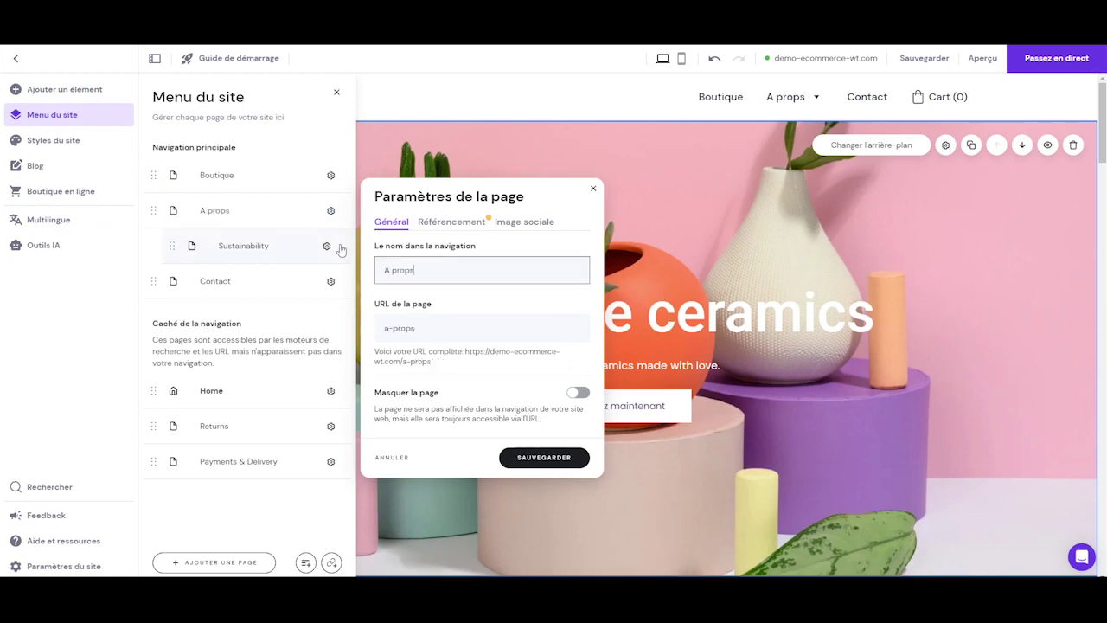
key("BackSpace")
type("os")
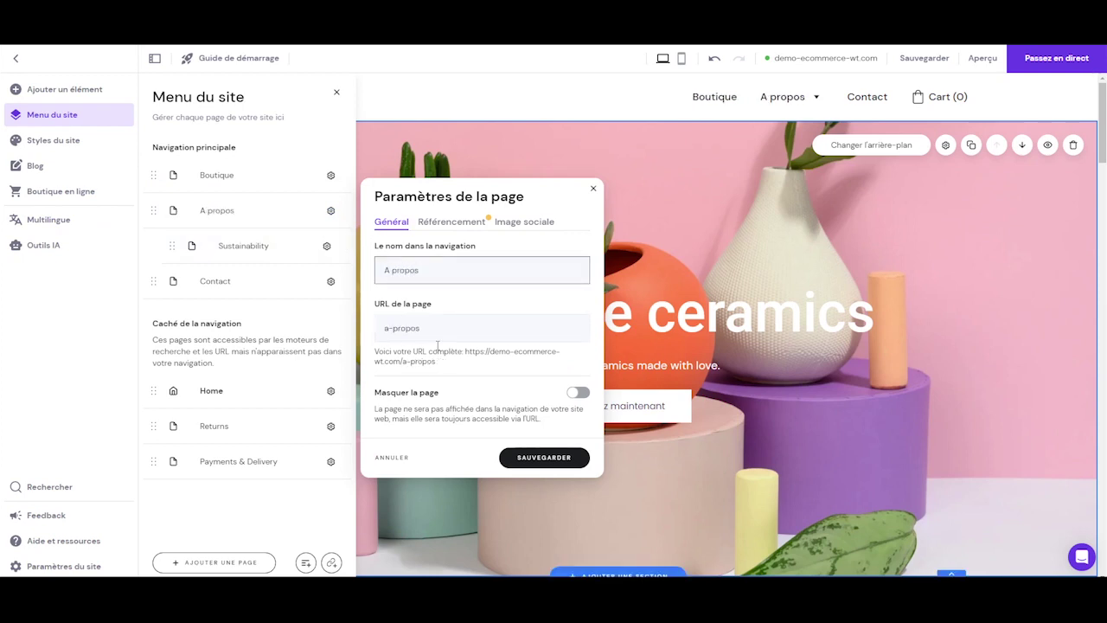
left_click(544, 457)
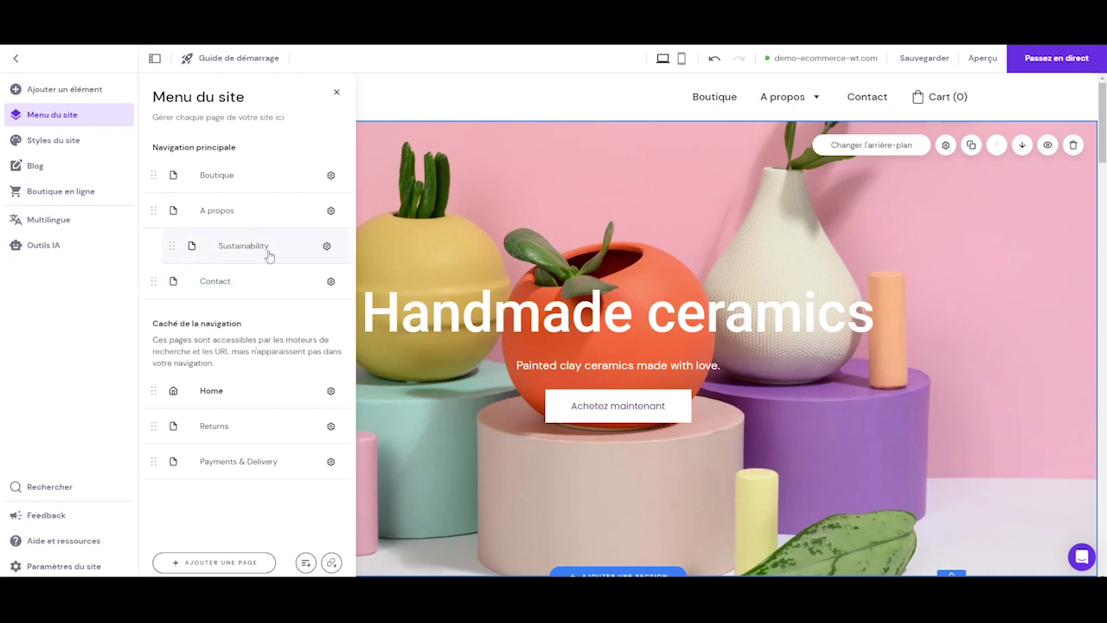
Delete the Sustainability page from the main navigation and confirm its removal
left_click(327, 248)
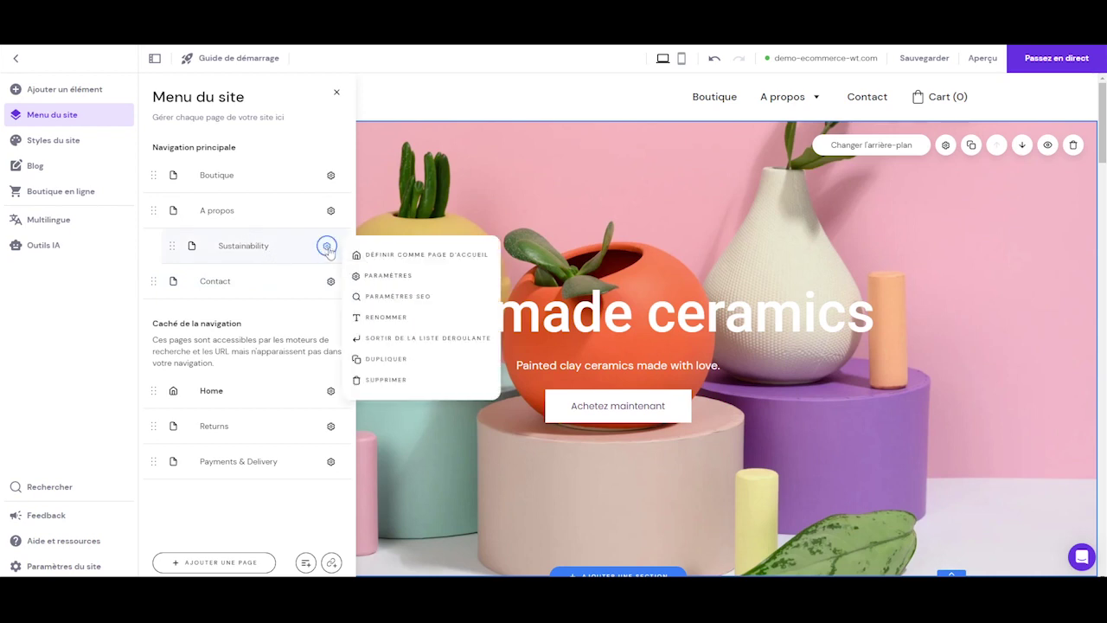
left_click(372, 380)
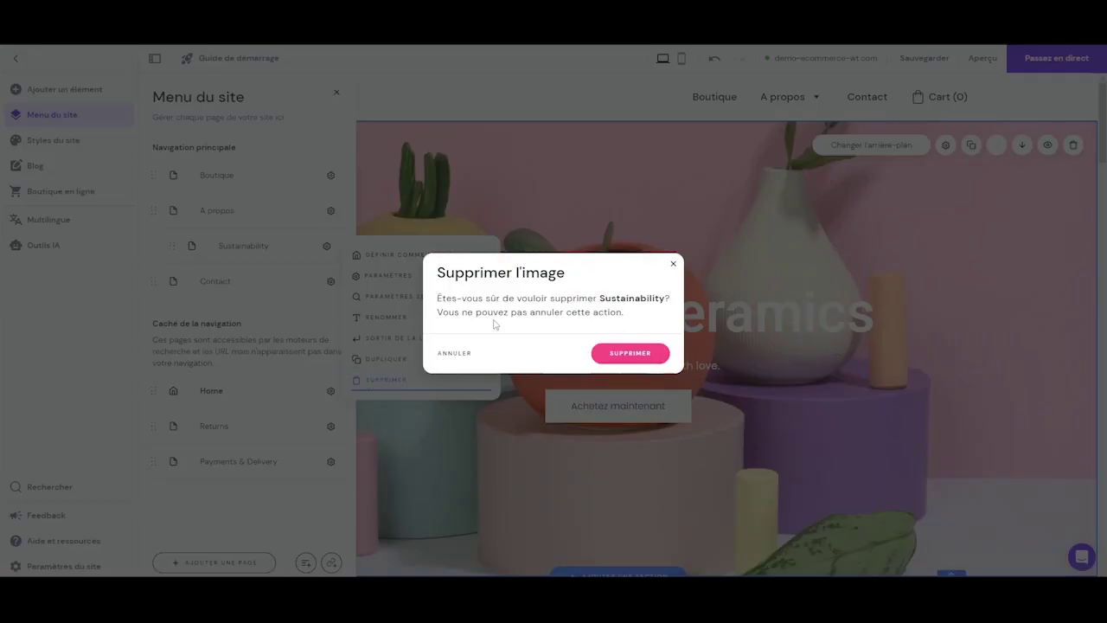
left_click(622, 354)
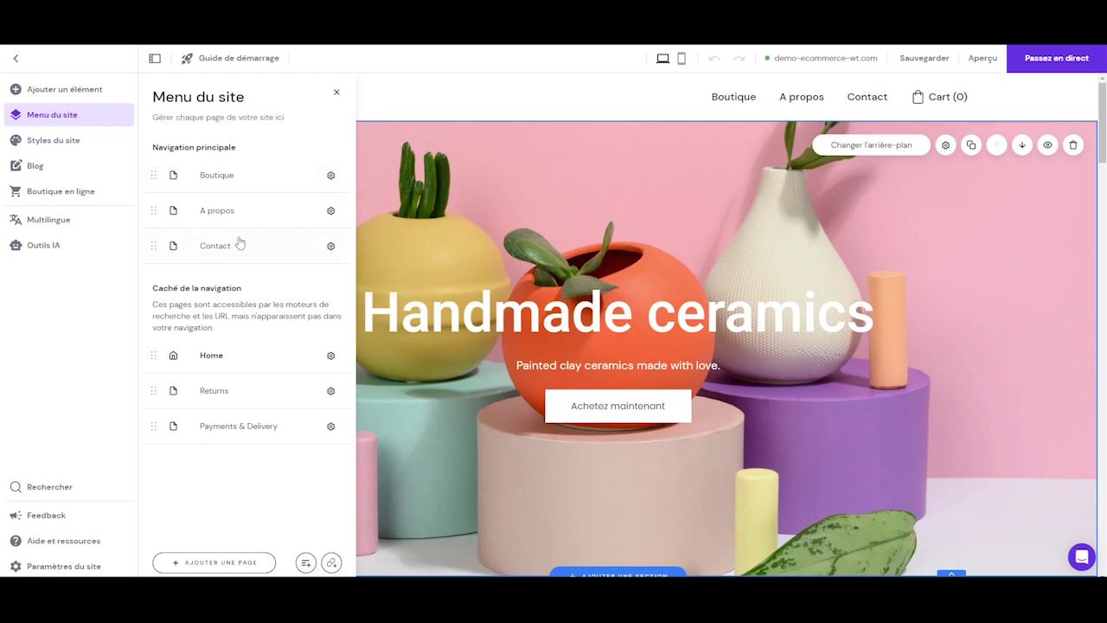
Add an empty page named "Titre de page" to the main navigation and save its page settings
left_click(209, 564)
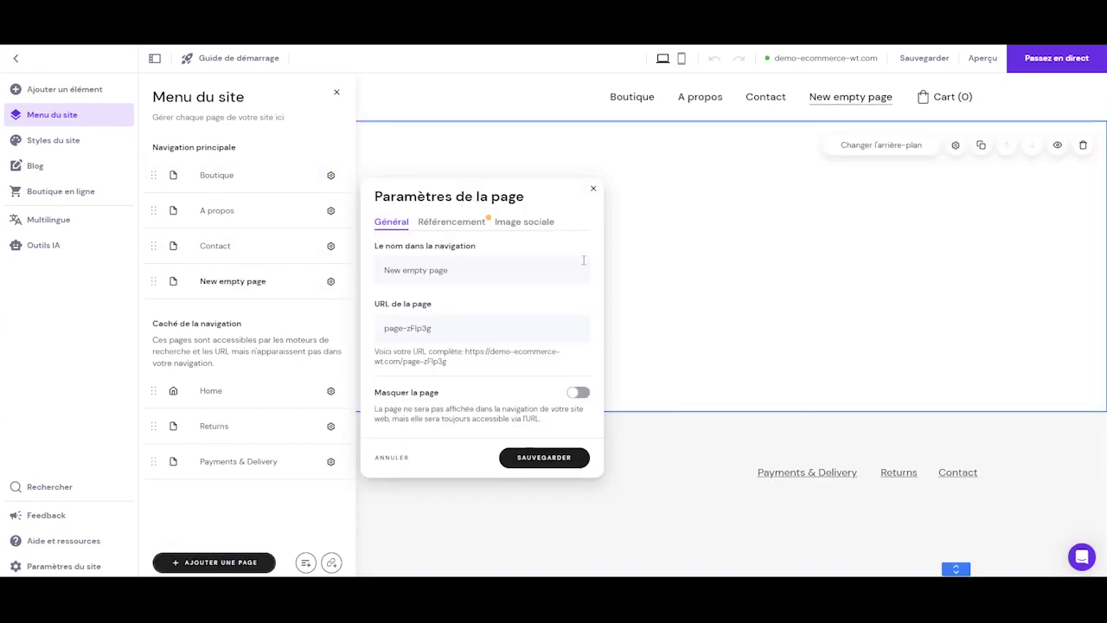
triple_click(476, 276)
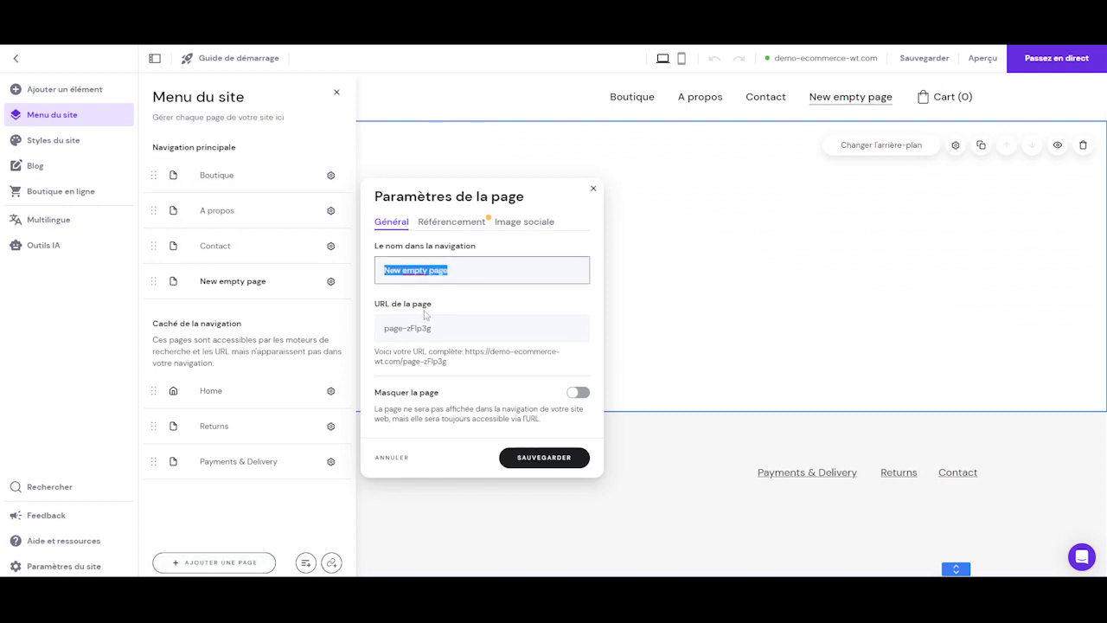
type("Titre de page")
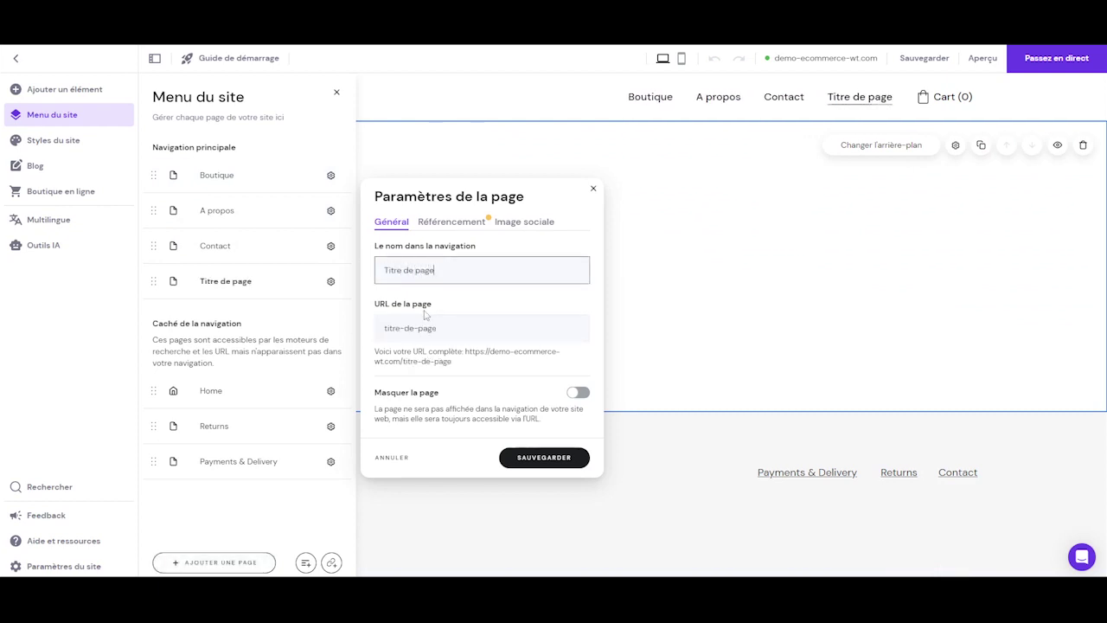
left_click(539, 463)
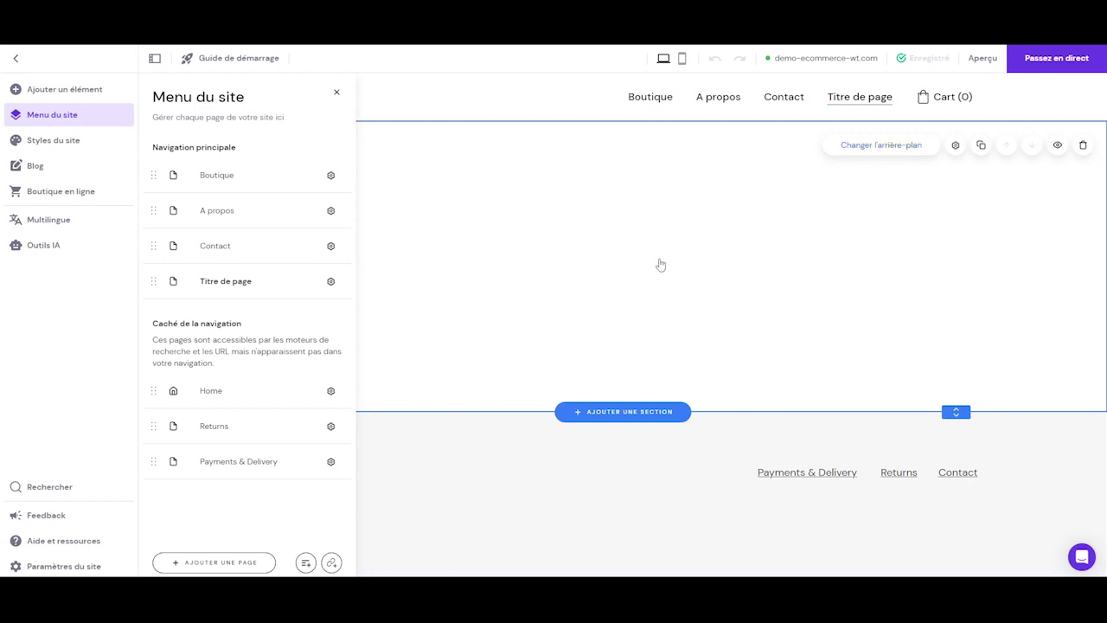
Delete the "Titre de page" page from the main navigation
left_click(331, 283)
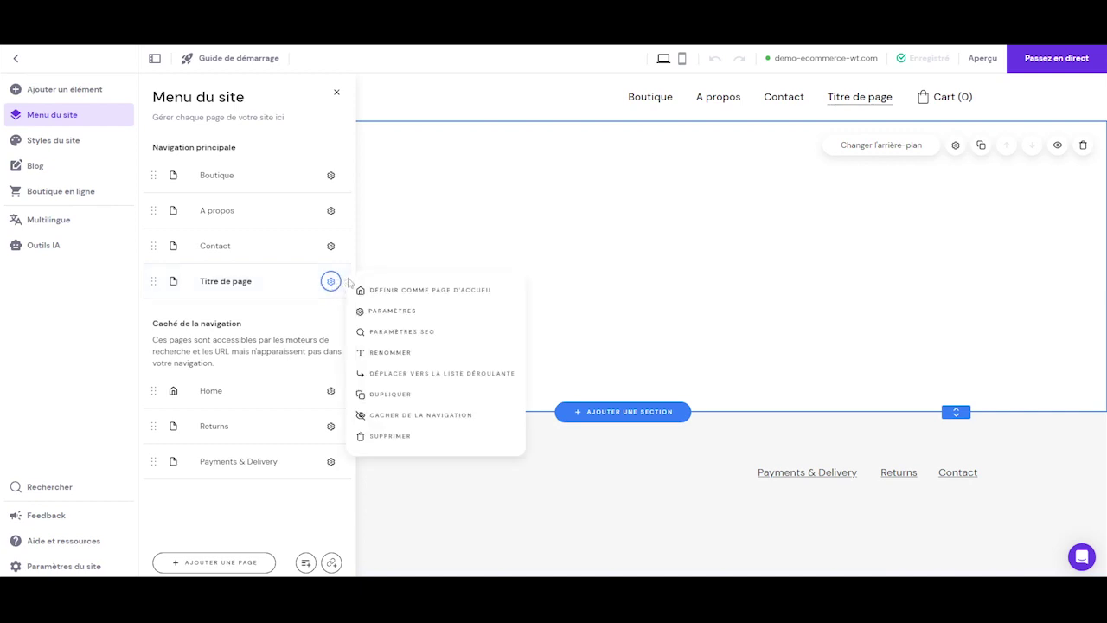
left_click(390, 438)
left_click(629, 354)
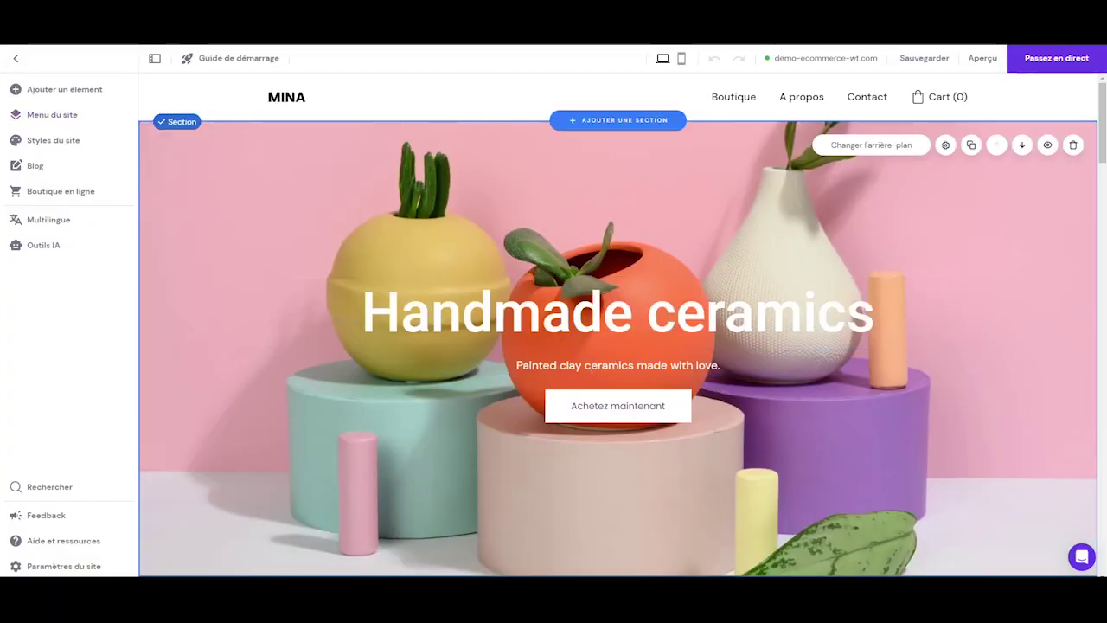
Examine the sections of the A propos page and the contact details and form on the Contact page
left_click(803, 98)
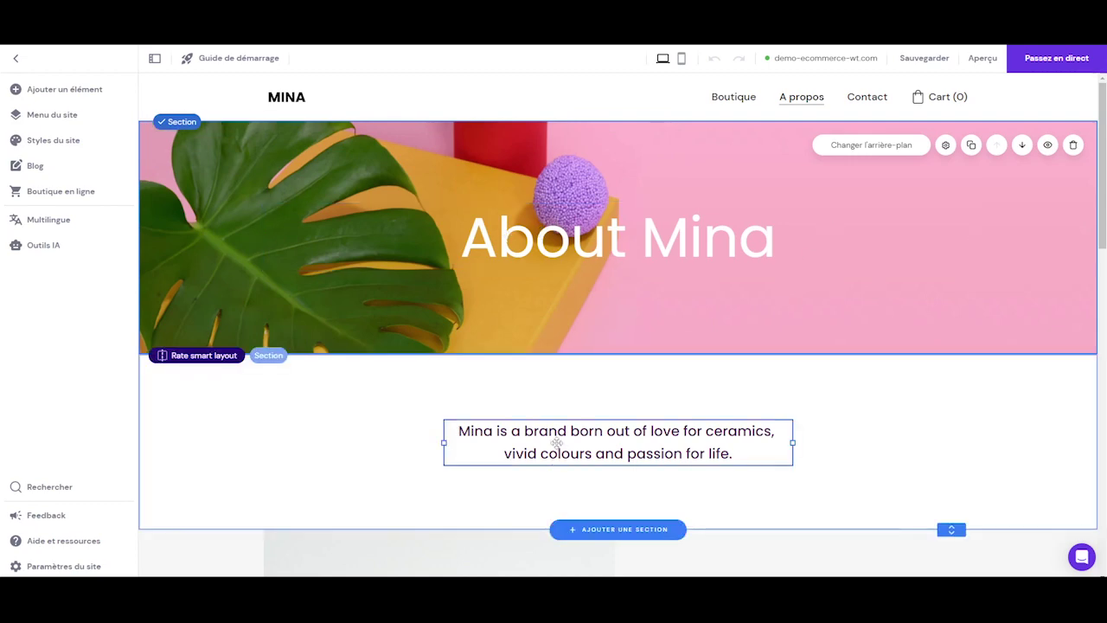
scroll(767, 352, "down", 2)
scroll(767, 351, "down", 4)
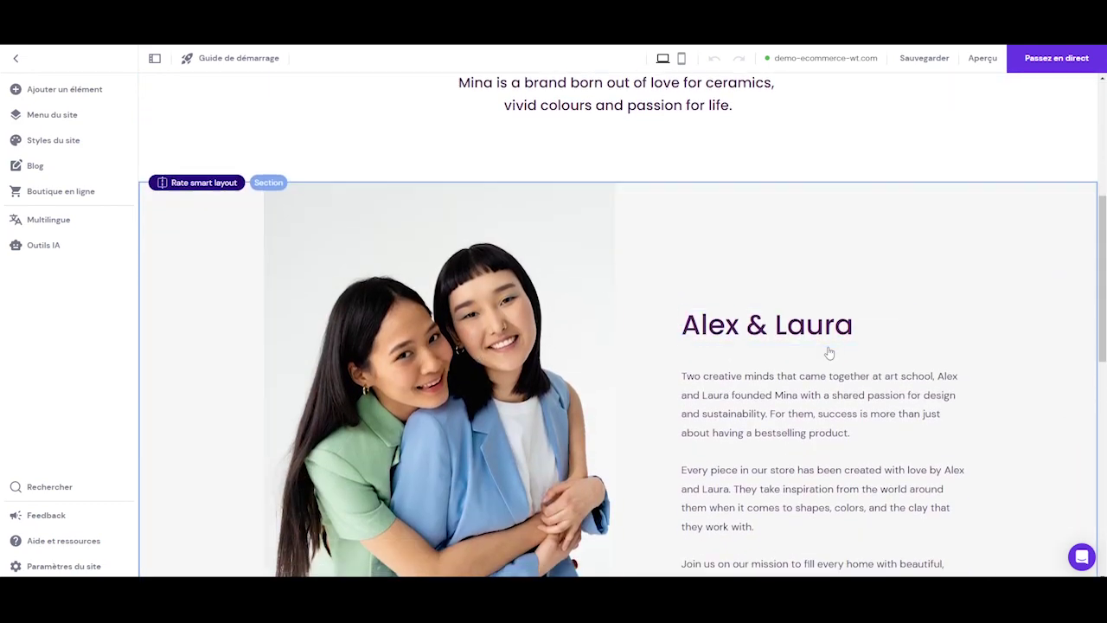
scroll(831, 351, "down", 2)
scroll(603, 269, "up", 3)
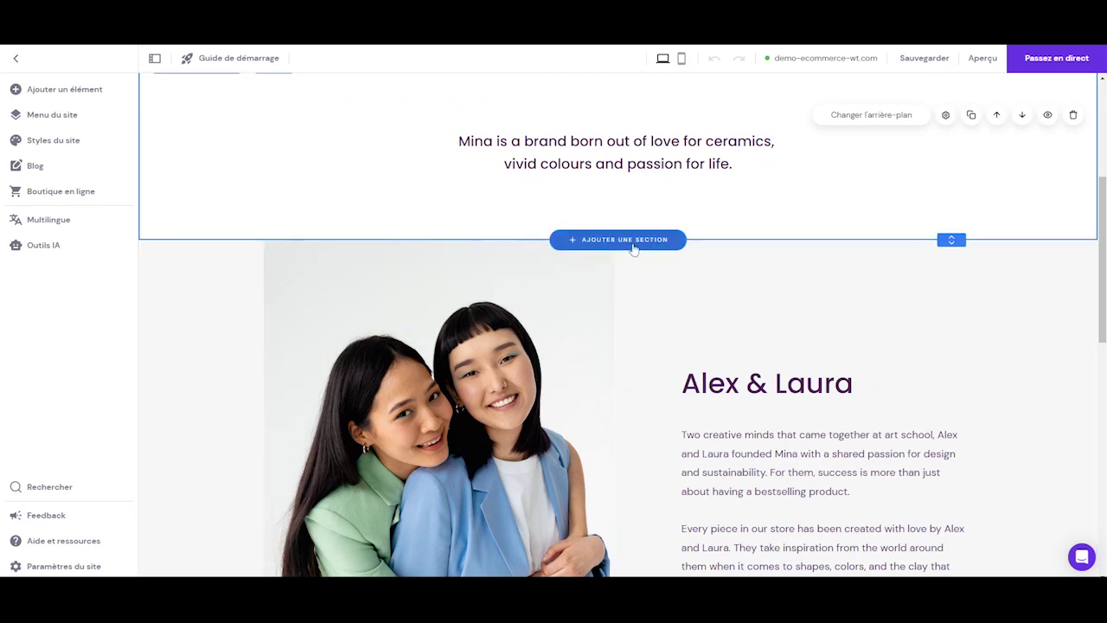
scroll(727, 329, "down", 10)
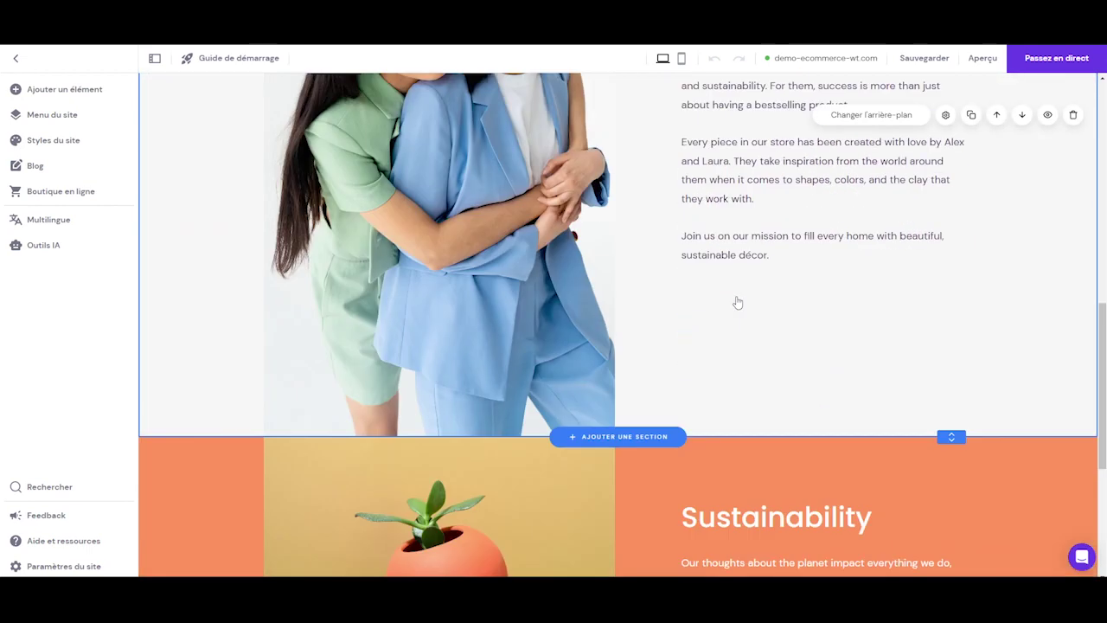
scroll(744, 294, "up", 5)
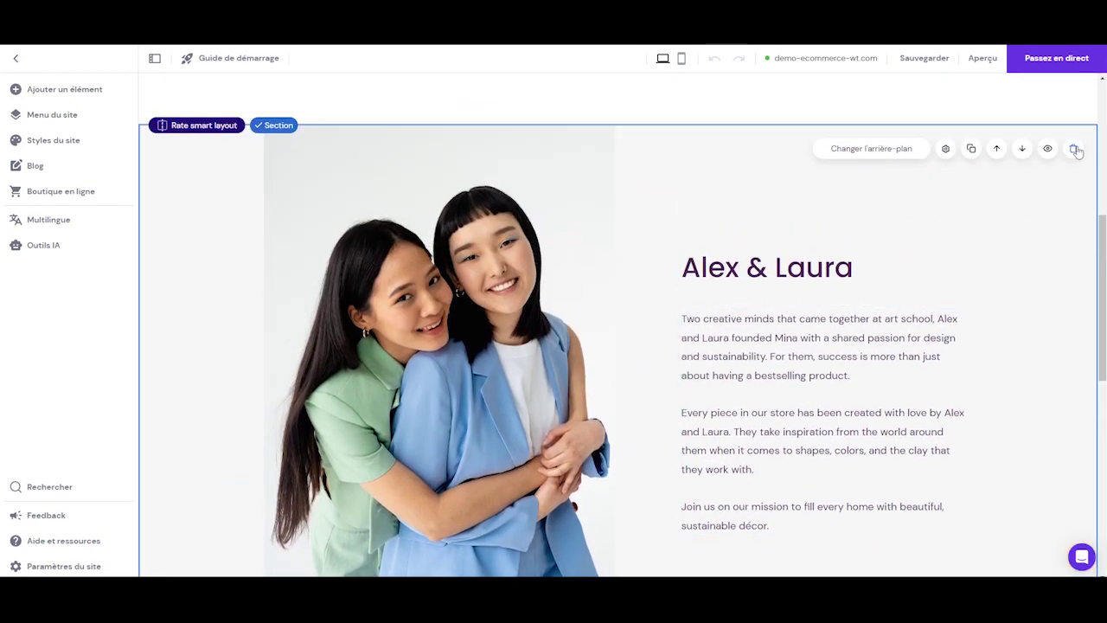
scroll(904, 341, "down", 5)
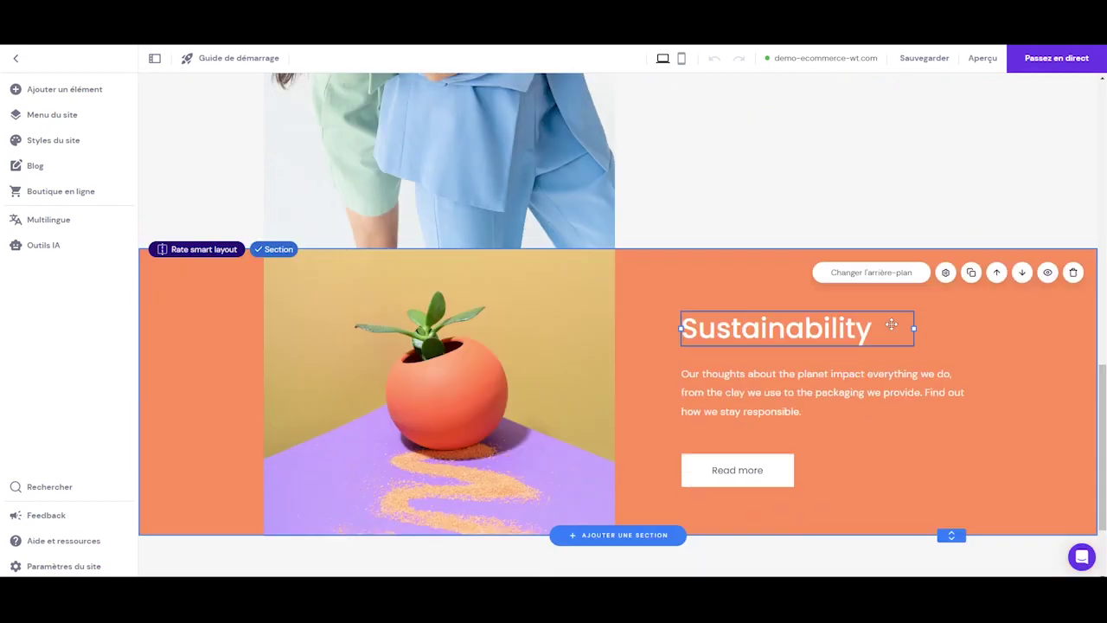
scroll(889, 326, "up", 10)
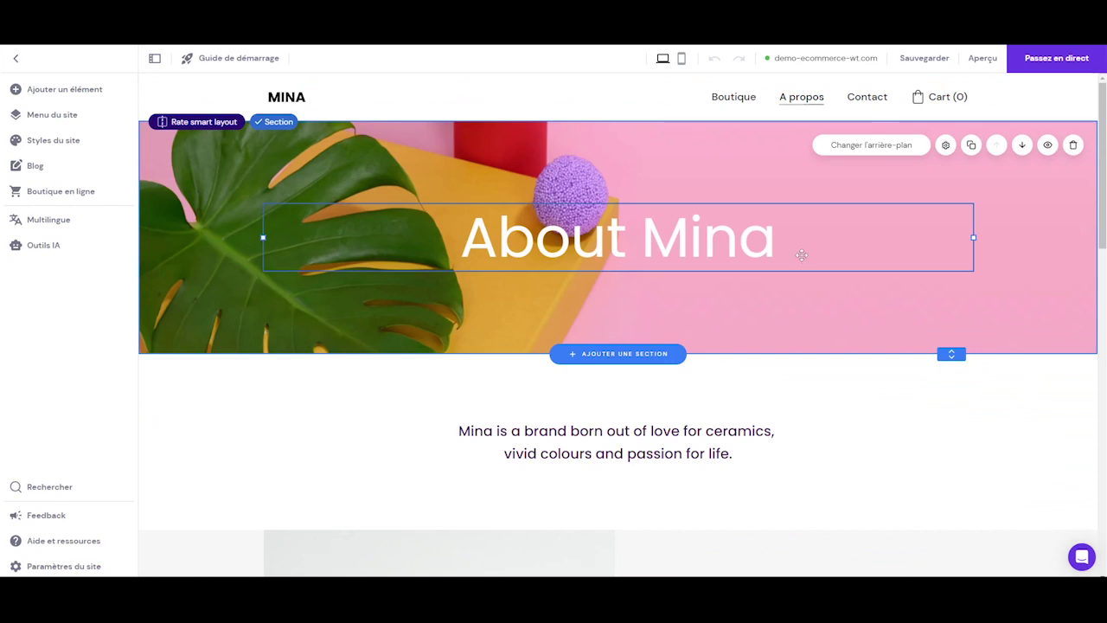
left_click(868, 97)
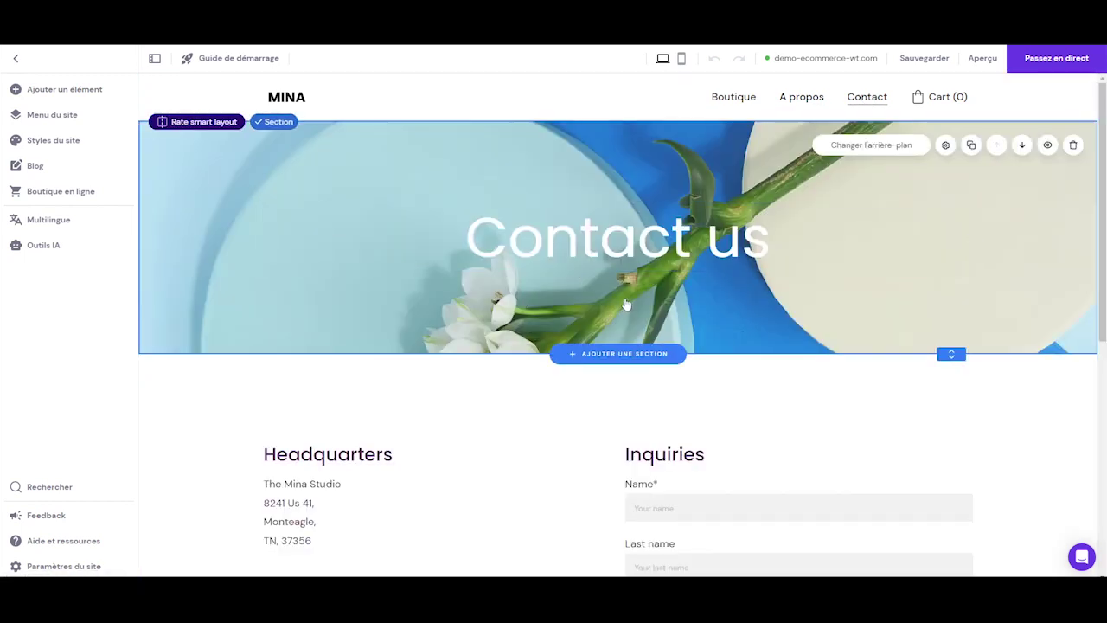
scroll(474, 380, "down", 3)
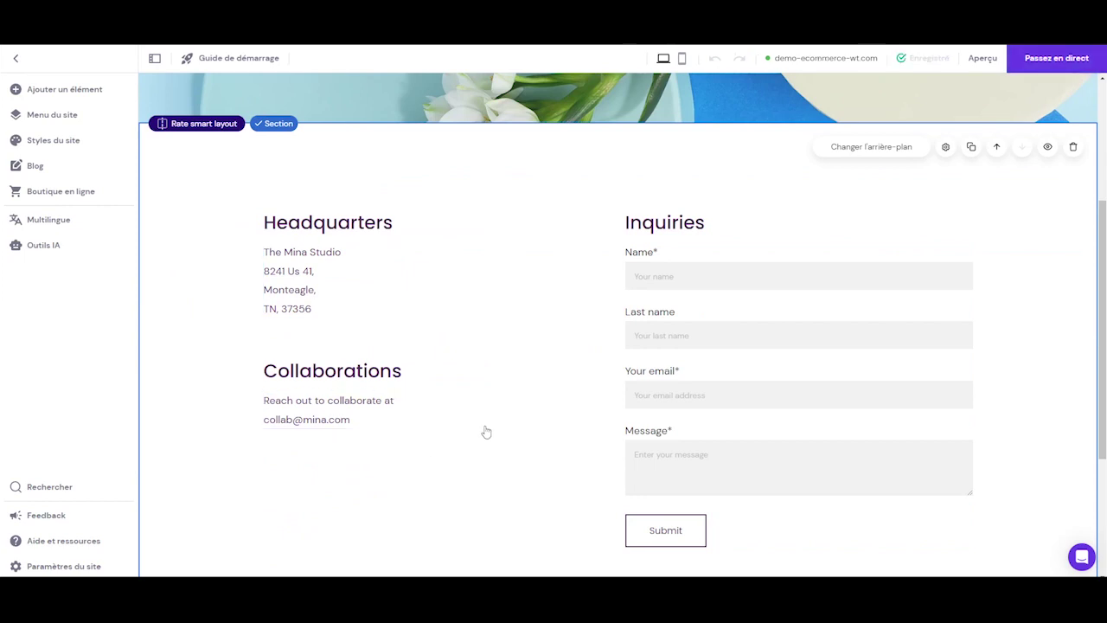
scroll(486, 428, "down", 2)
scroll(487, 420, "up", 5)
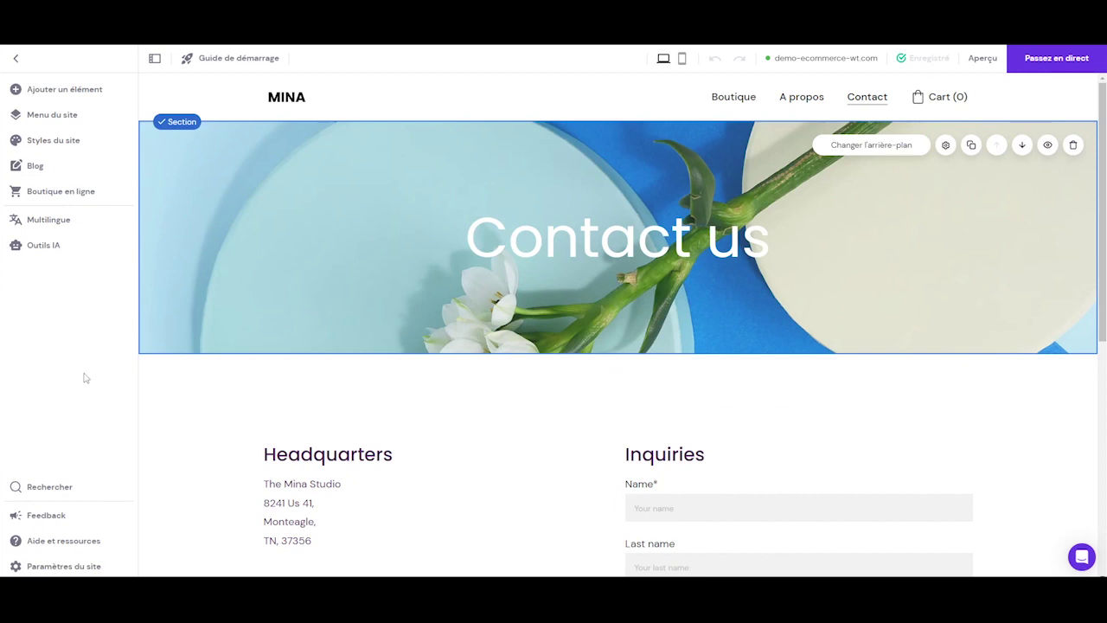
Set Français as the website's starting language in the multilingual settings
left_click(62, 227)
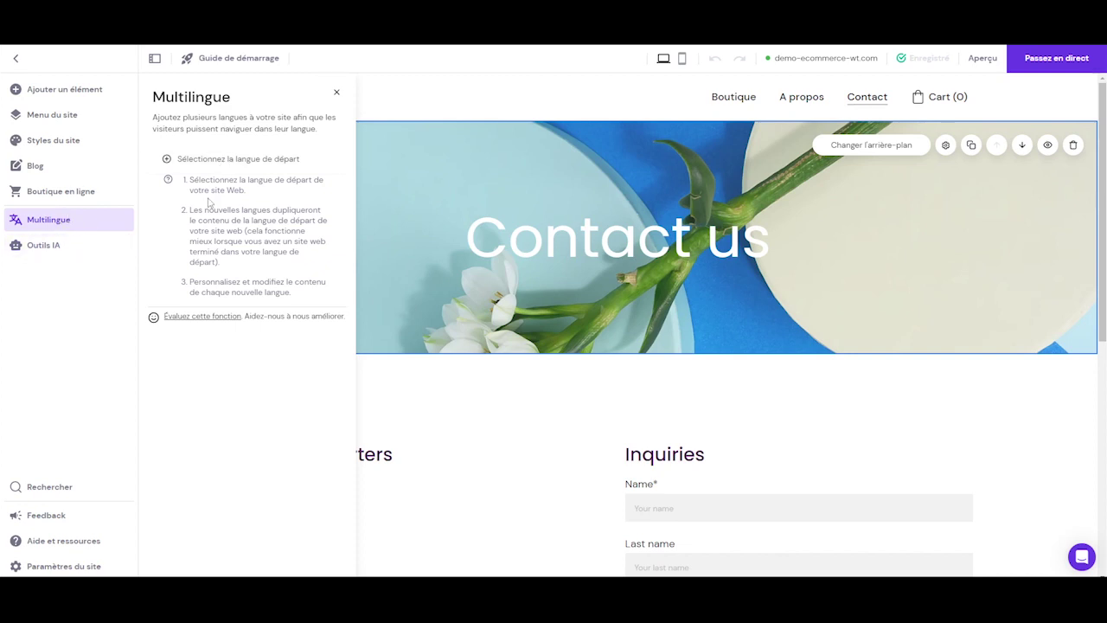
left_click(240, 164)
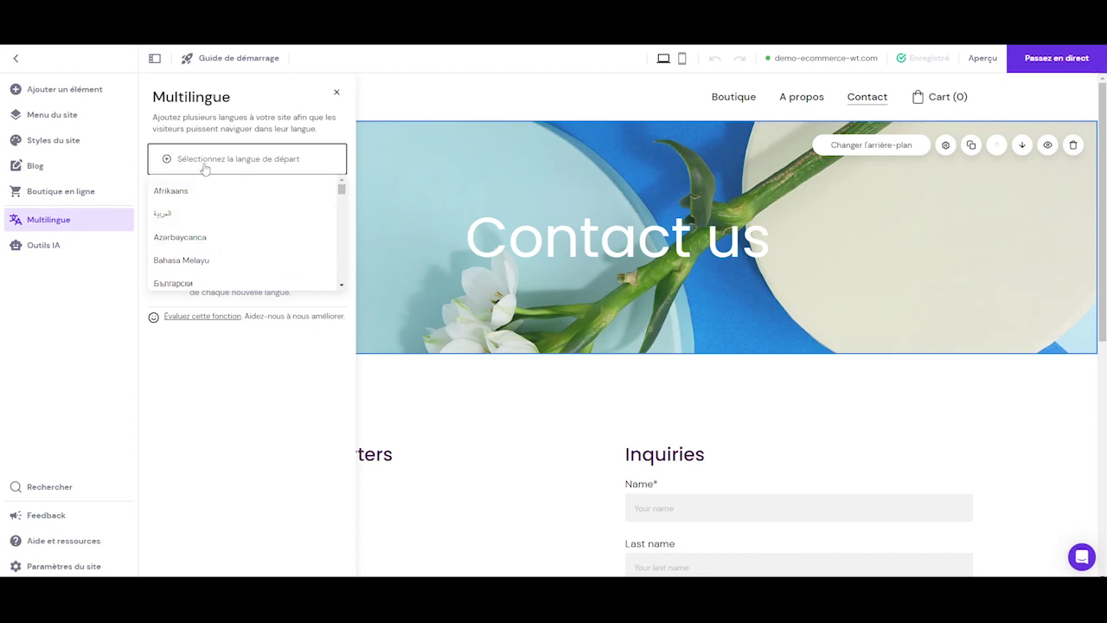
scroll(220, 243, "down", 3)
scroll(220, 243, "down", 4)
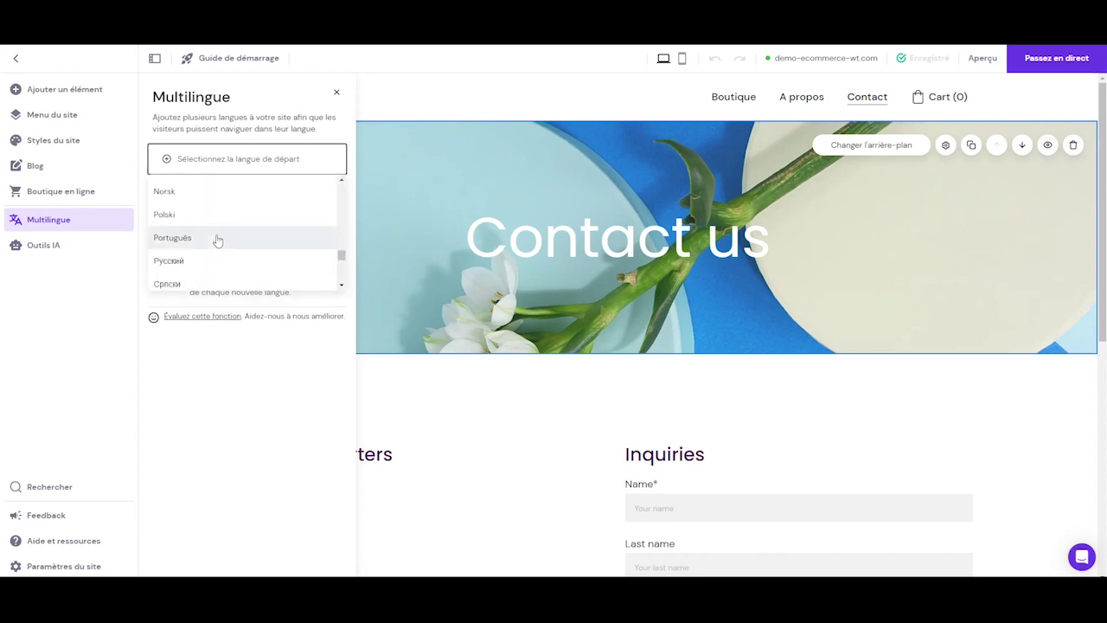
scroll(216, 238, "up", 4)
scroll(215, 235, "up", 4)
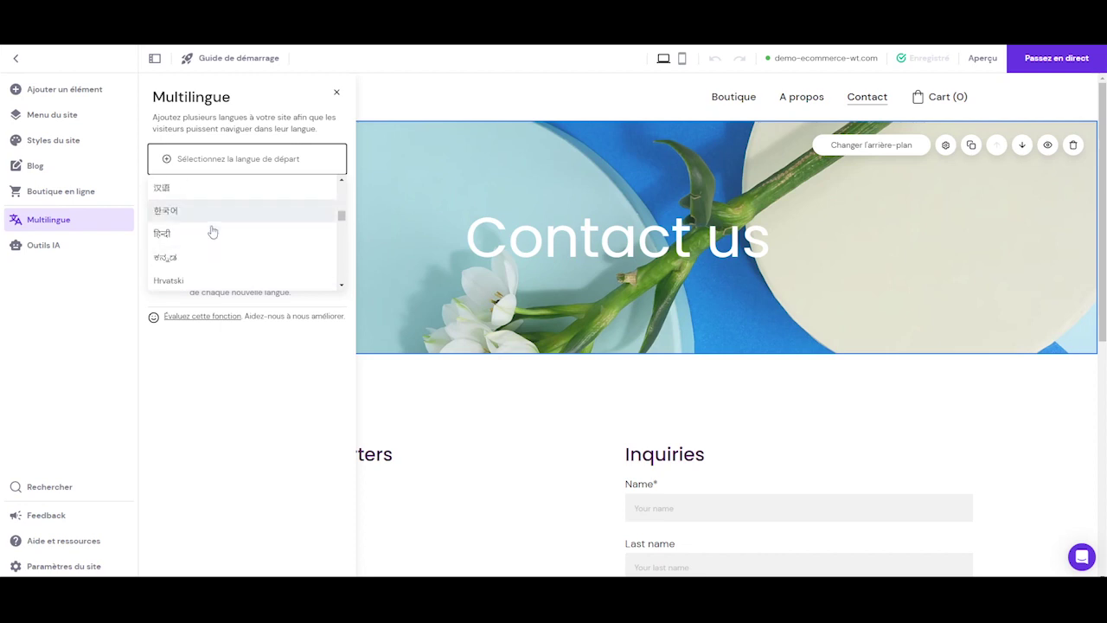
left_click(192, 259)
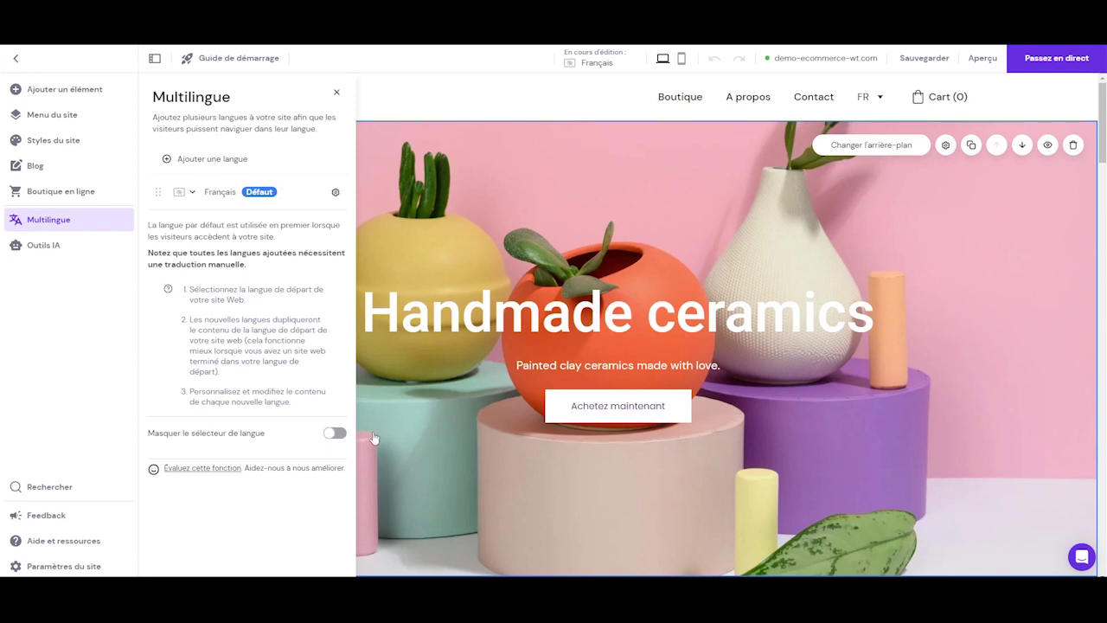
Try hiding the language selector in the site header, restore it, and close the multilingual settings
mouse_move(861, 108)
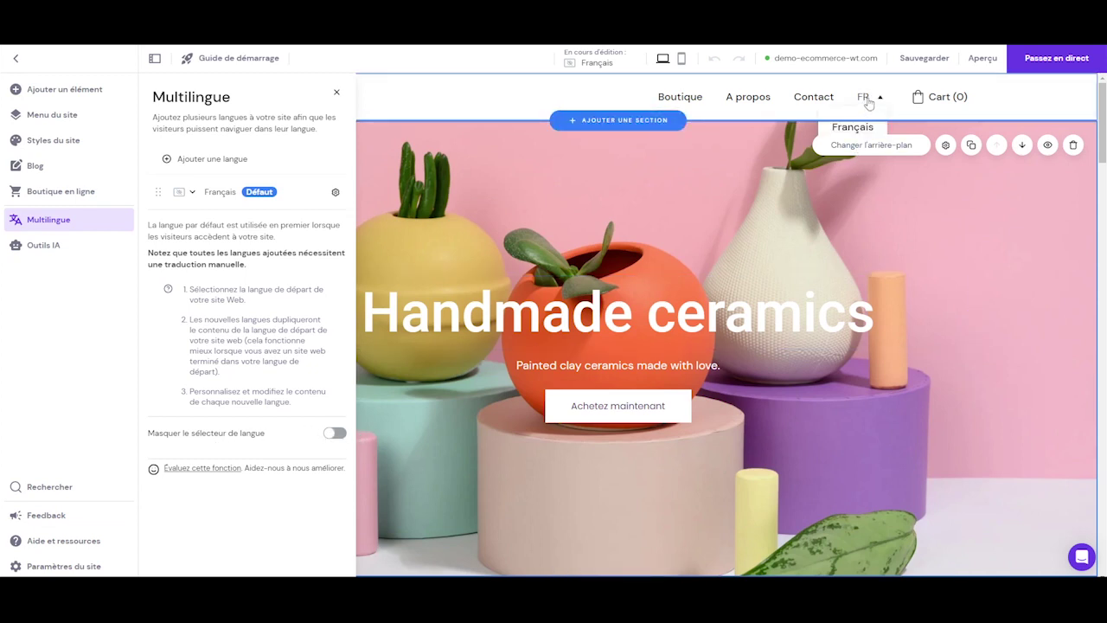
left_click(333, 433)
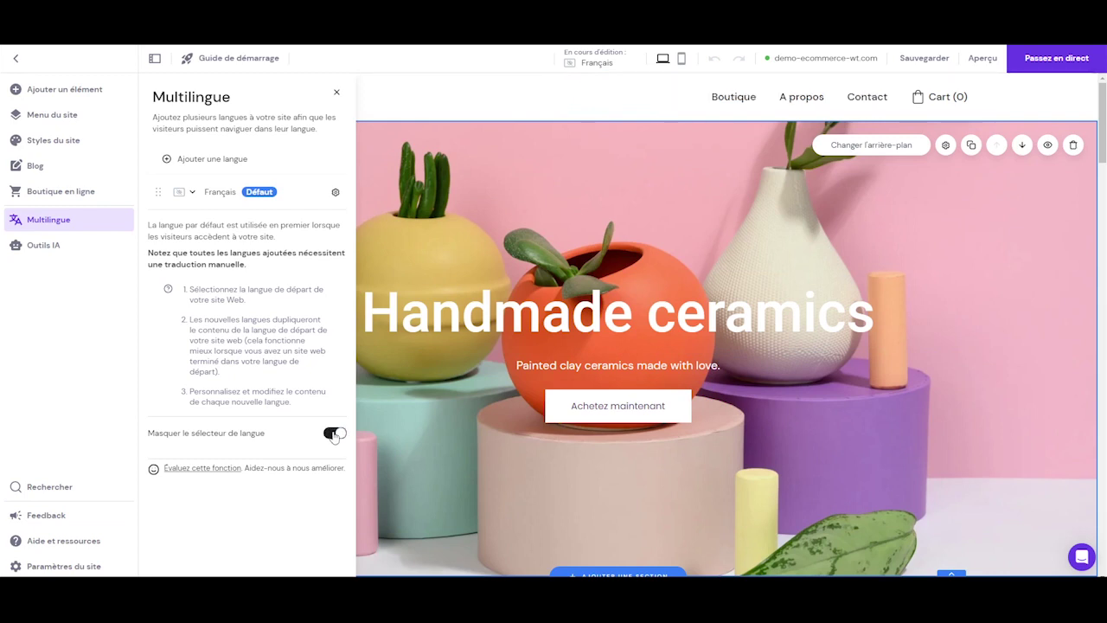
left_click(334, 434)
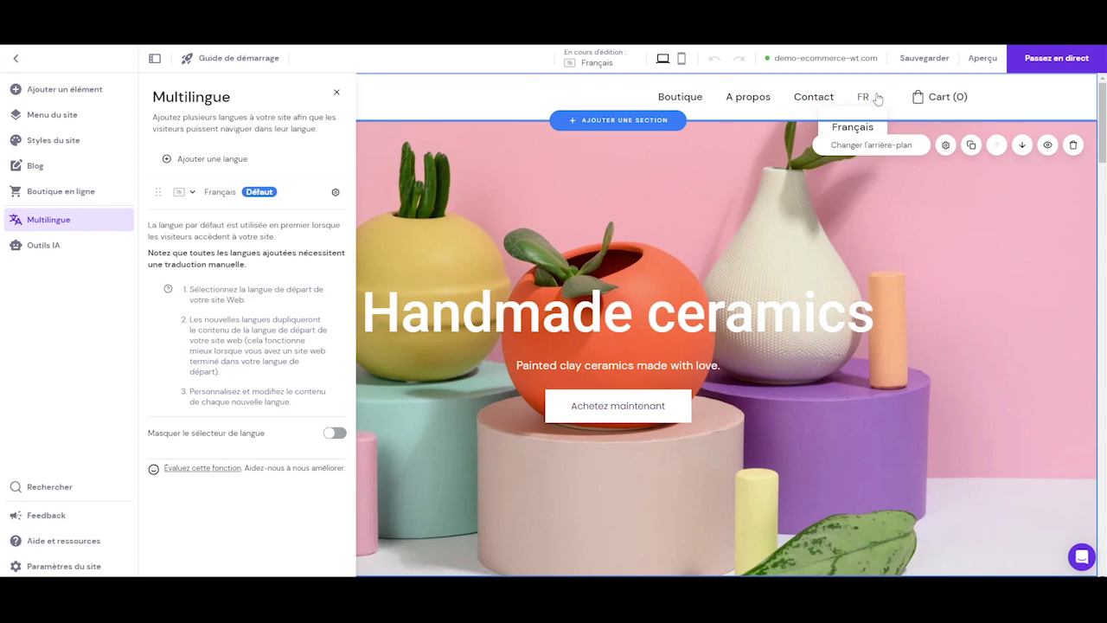
left_click(38, 400)
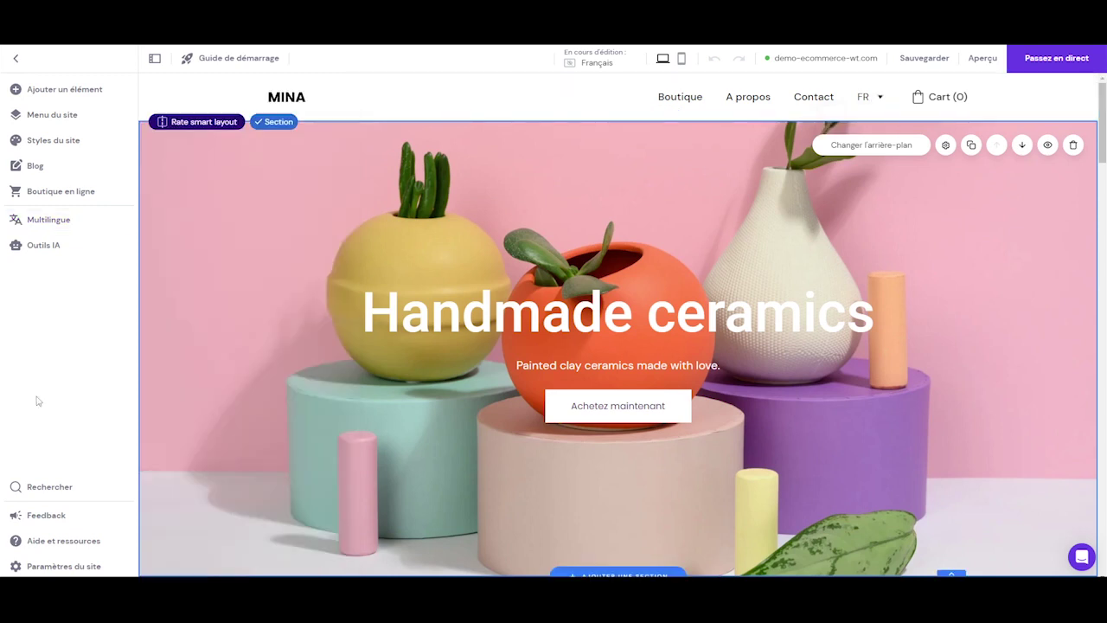
Examine the online store's product pages and the options for the 'Balance' Vase alongside the bestsellers section
left_click(50, 255)
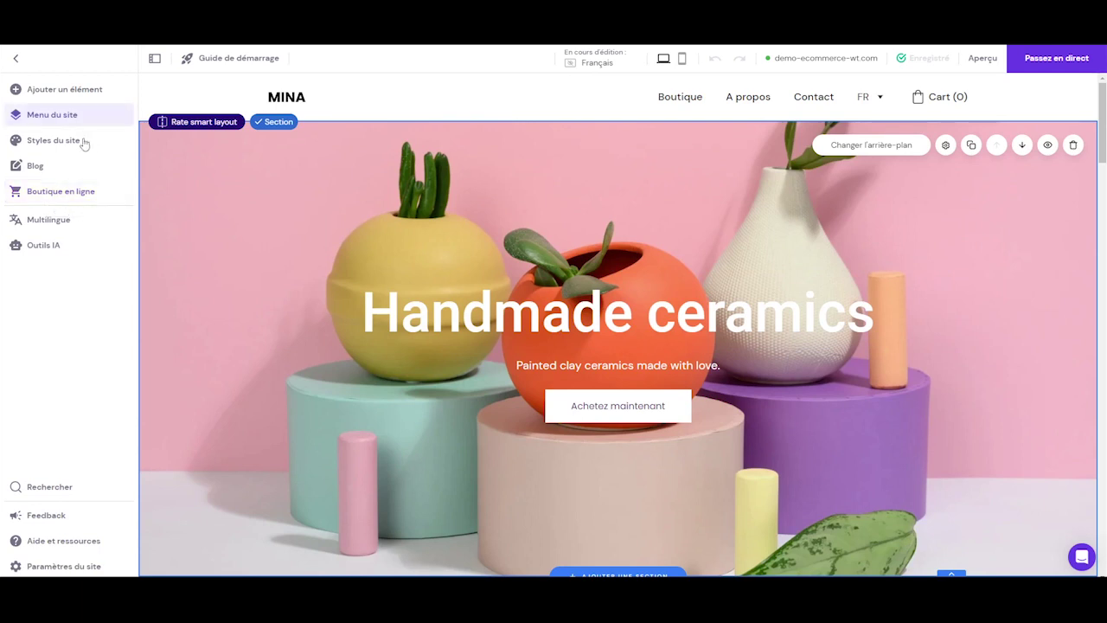
left_click(62, 199)
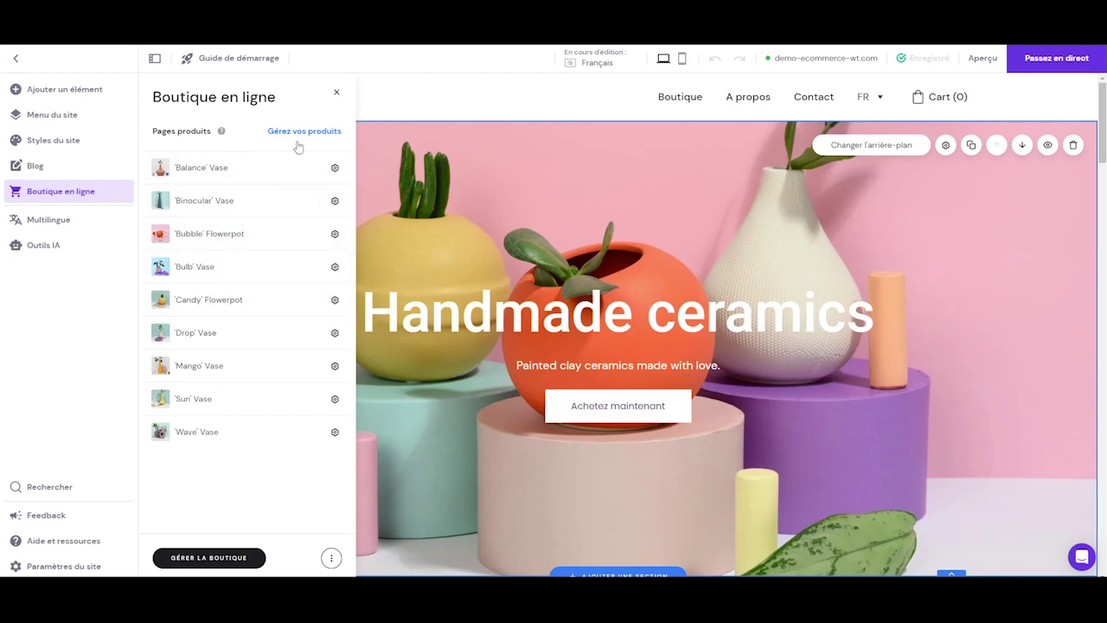
left_click(335, 169)
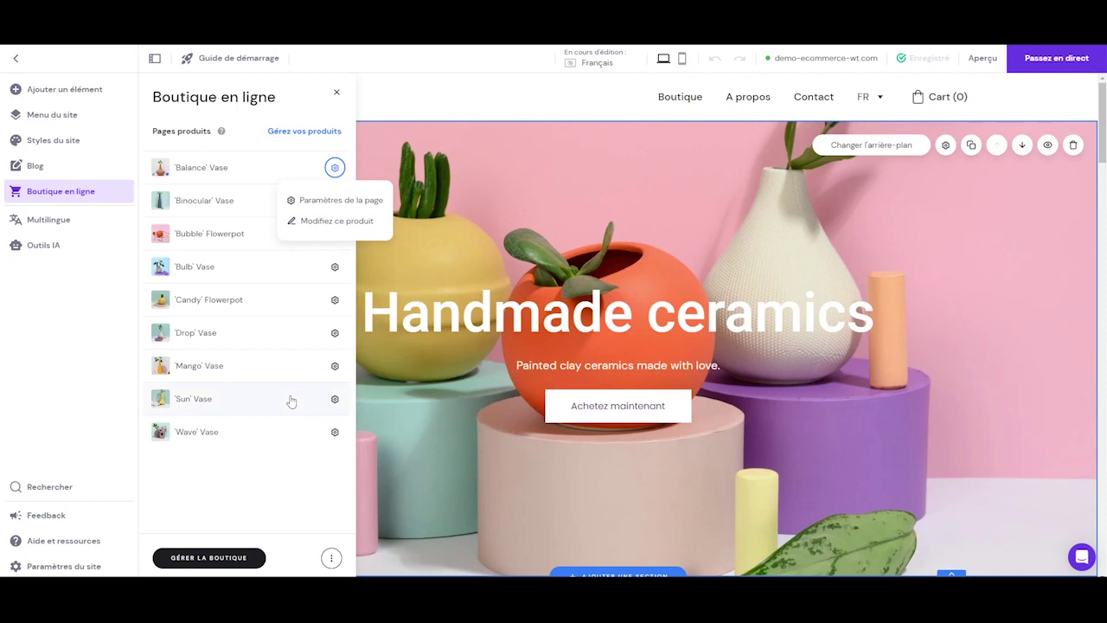
left_click(275, 437)
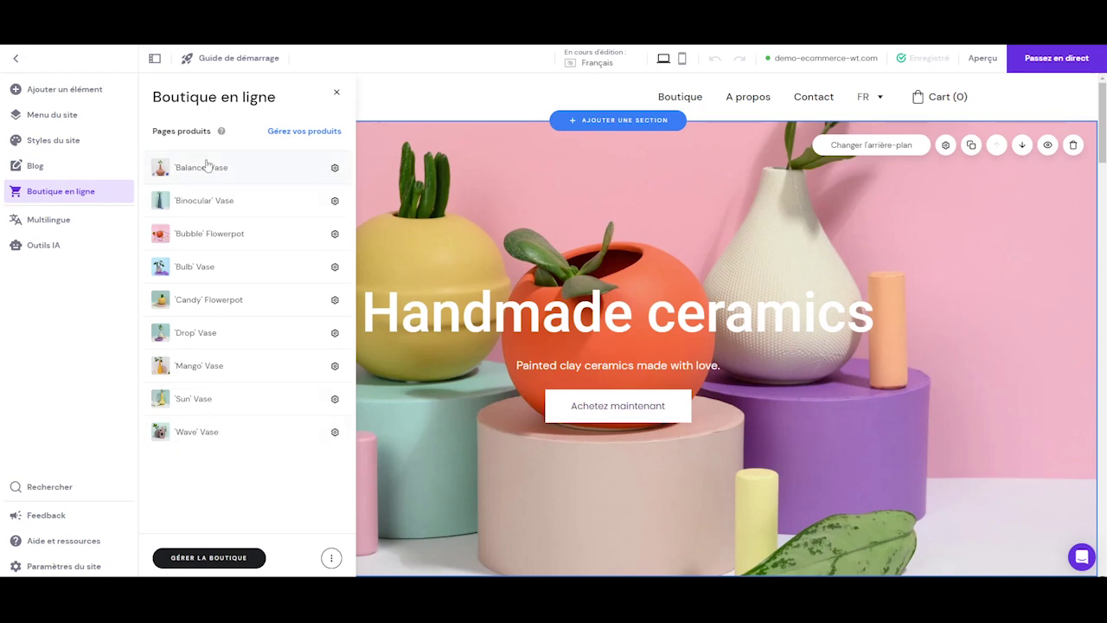
scroll(676, 372, "down", 3)
scroll(676, 373, "down", 3)
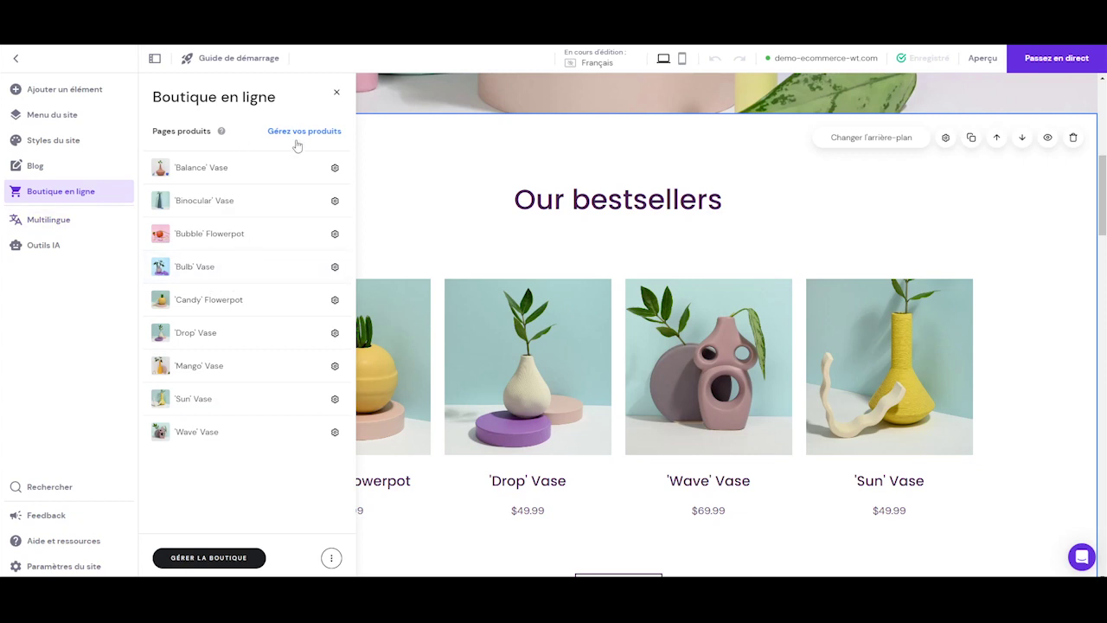
Change the page URL of the 'Balance' Vase product to creme-solaire in its page settings
left_click(335, 167)
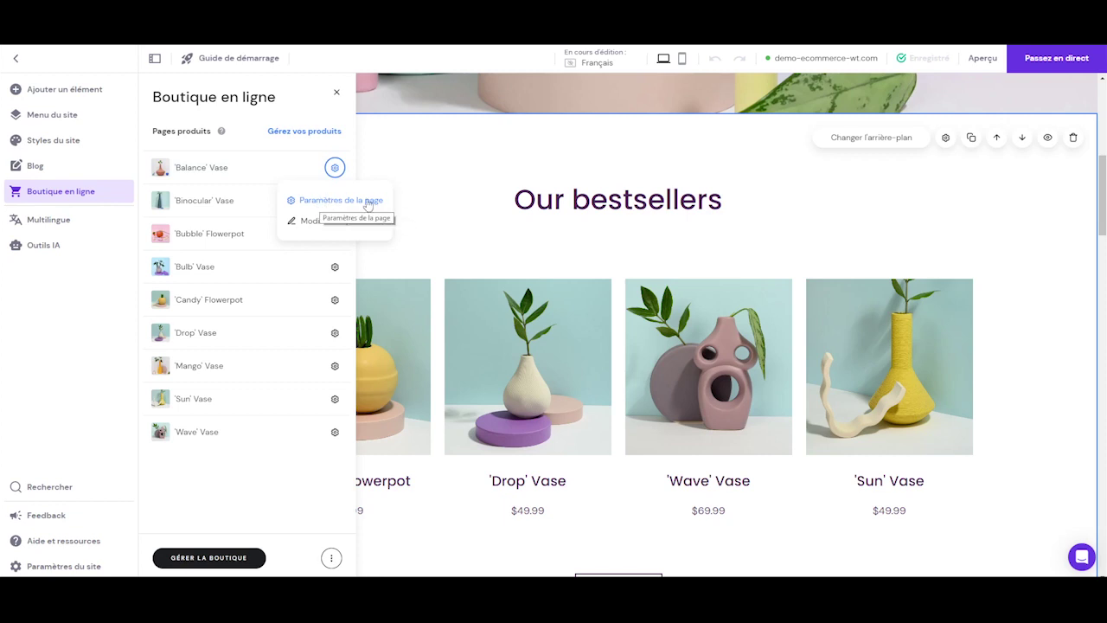
left_click(331, 202)
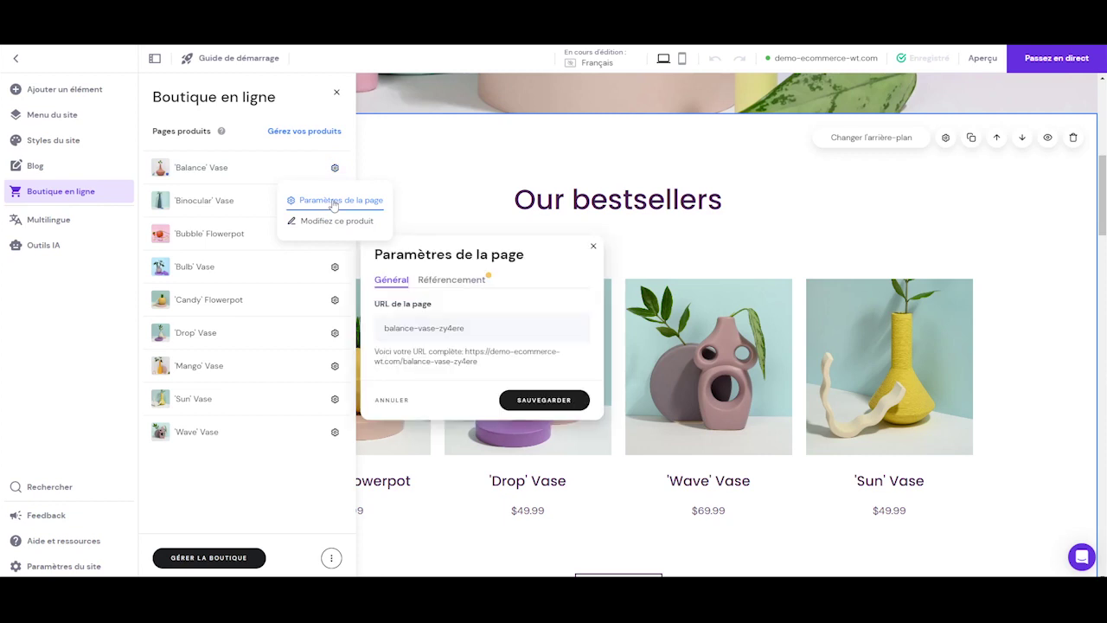
left_click(452, 325)
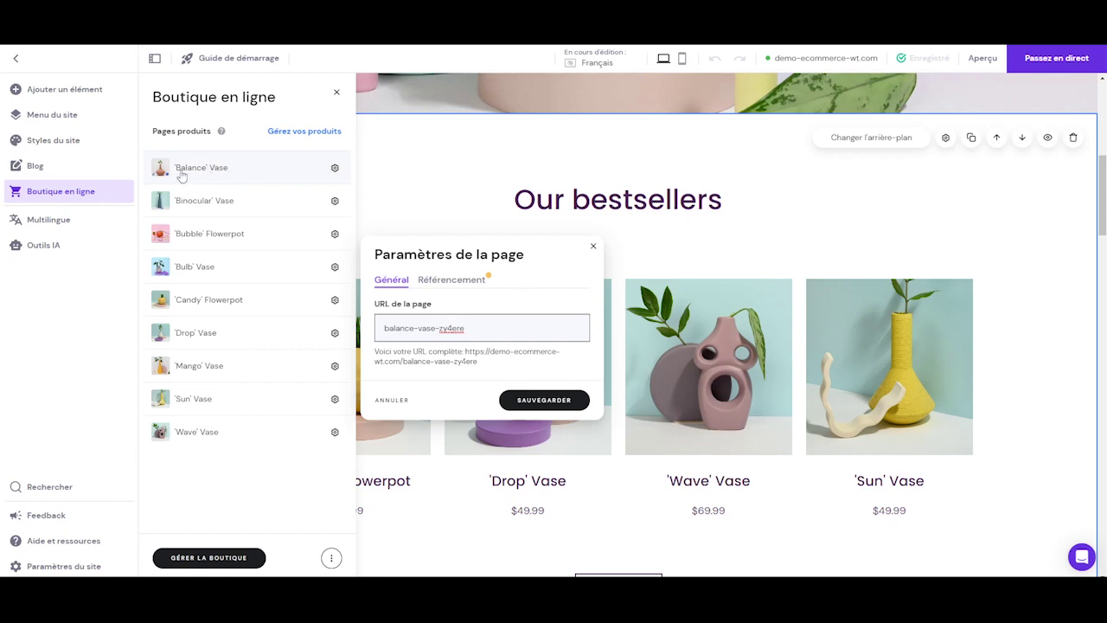
left_click(453, 329)
left_click(485, 327)
left_click_drag(497, 332, 387, 328)
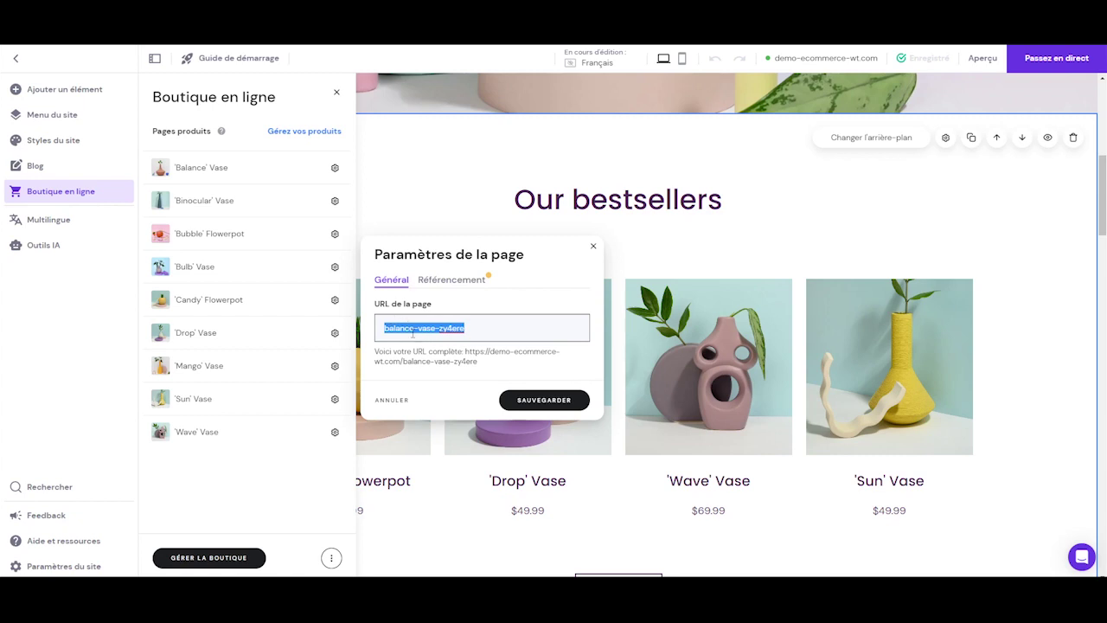
type("creme")
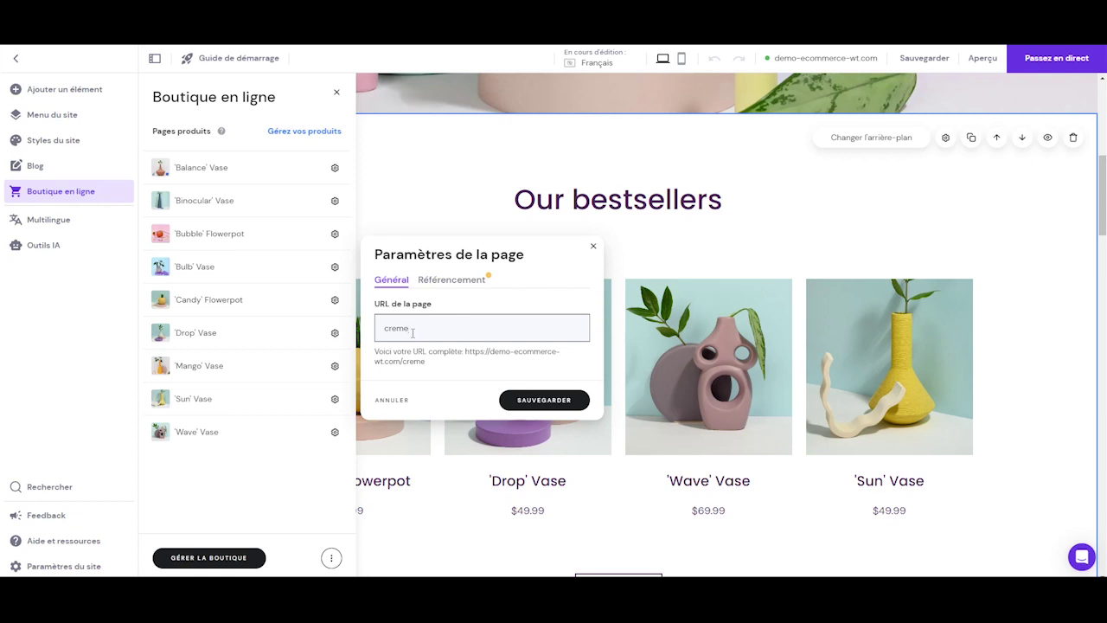
type("-solaire")
Review the SEO title and meta description settings of the 'Balance' Vase page, close them, and reopen the product's options
left_click(443, 281)
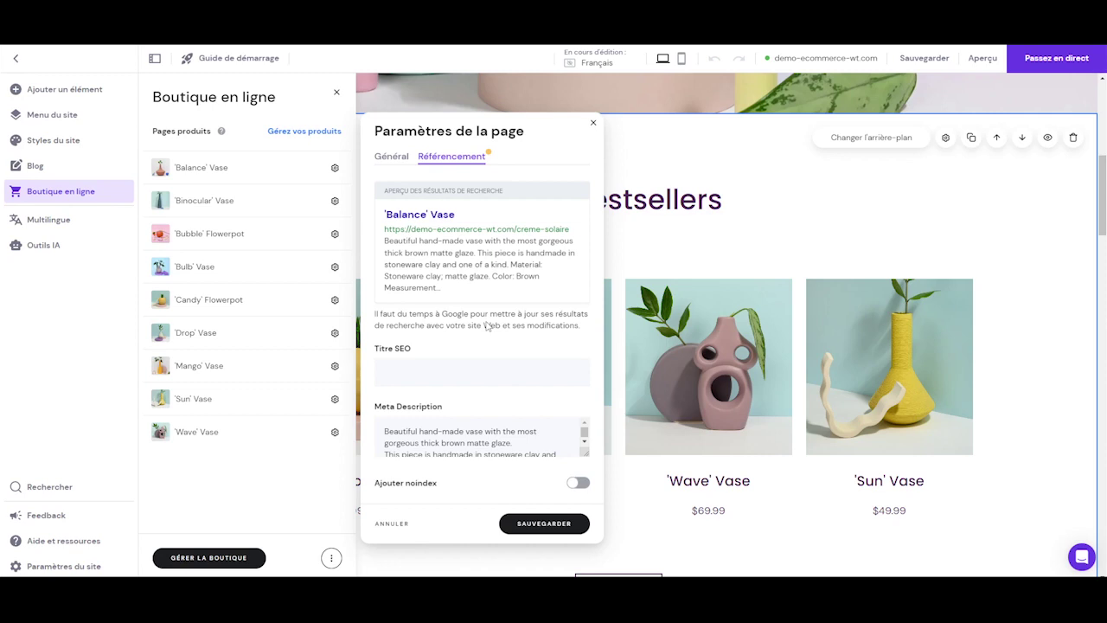
key("Escape")
left_click(334, 168)
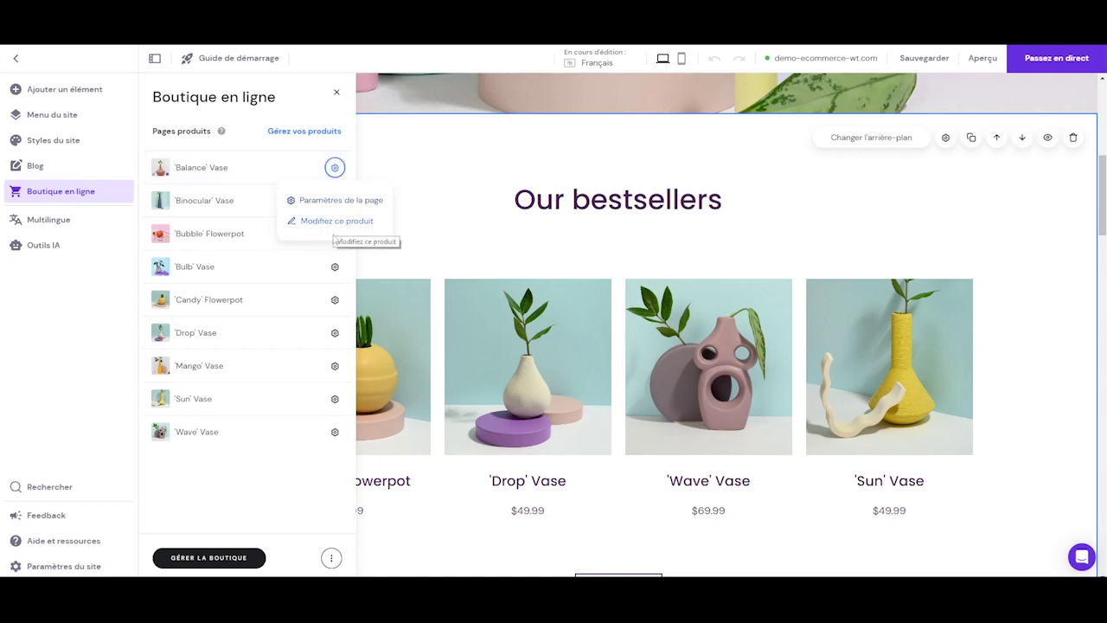
Set up the online store with the name Tralala, France as its location, and EUR (€) as its currency
left_click(309, 131)
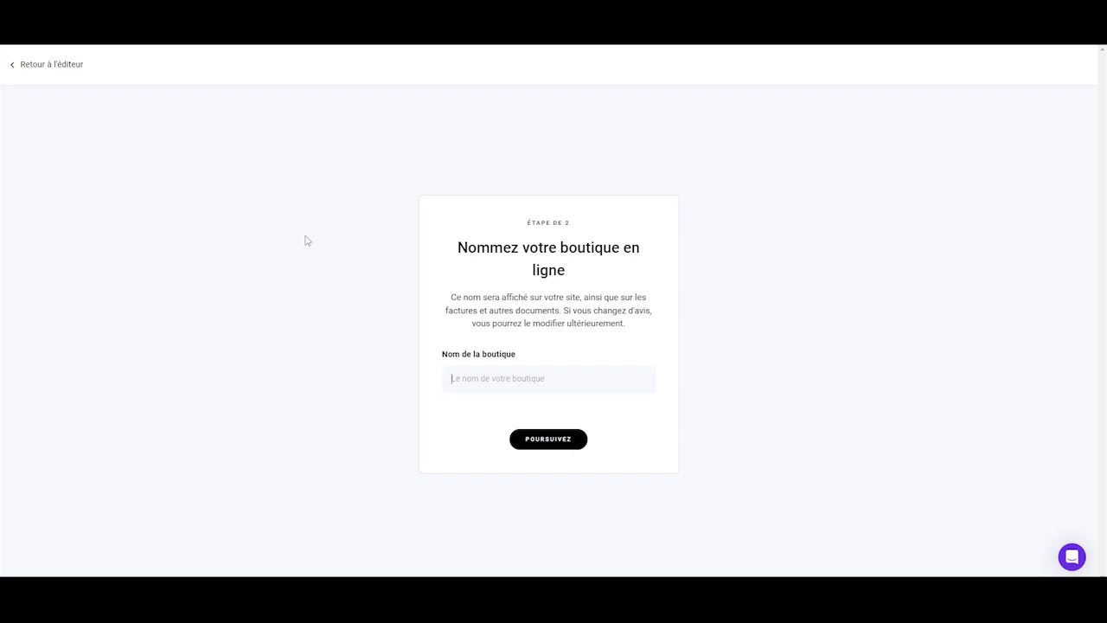
type("Tralala")
left_click(550, 441)
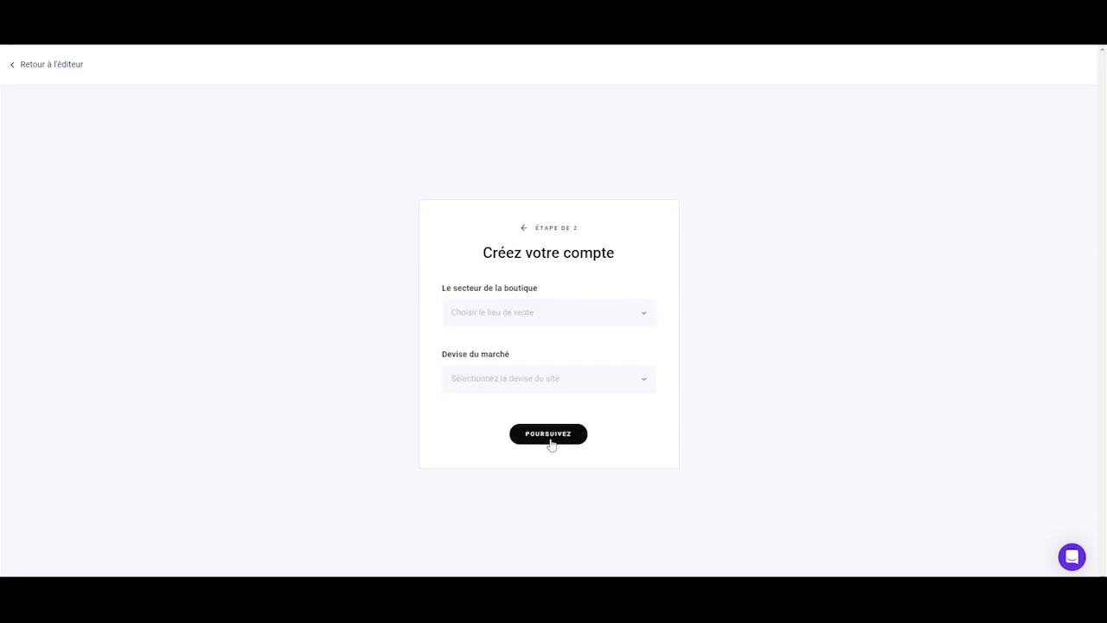
left_click(638, 312)
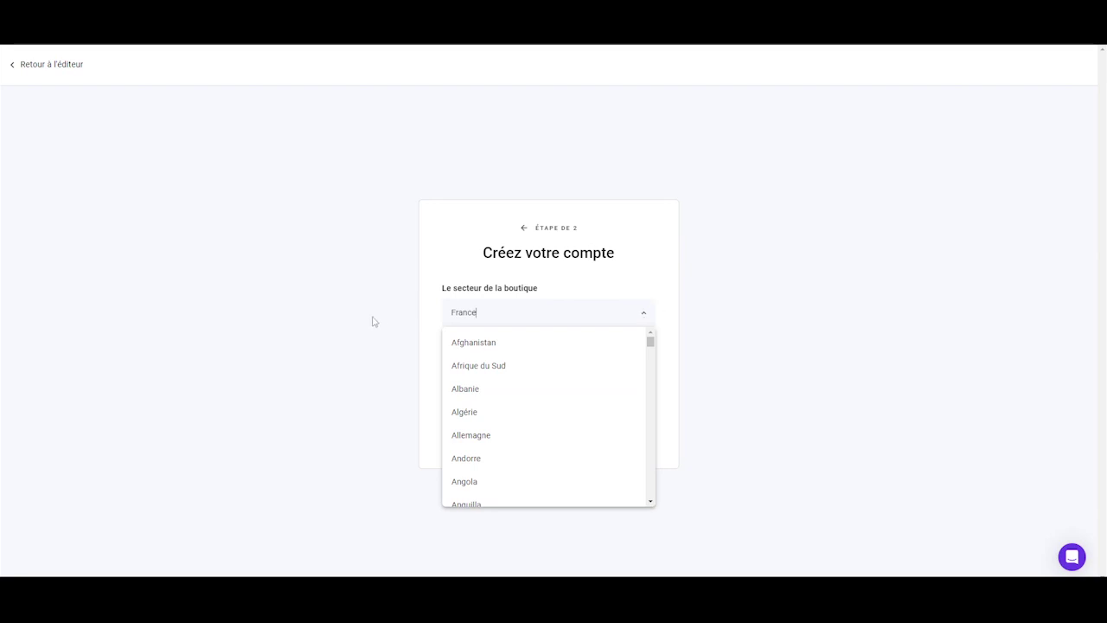
left_click(464, 264)
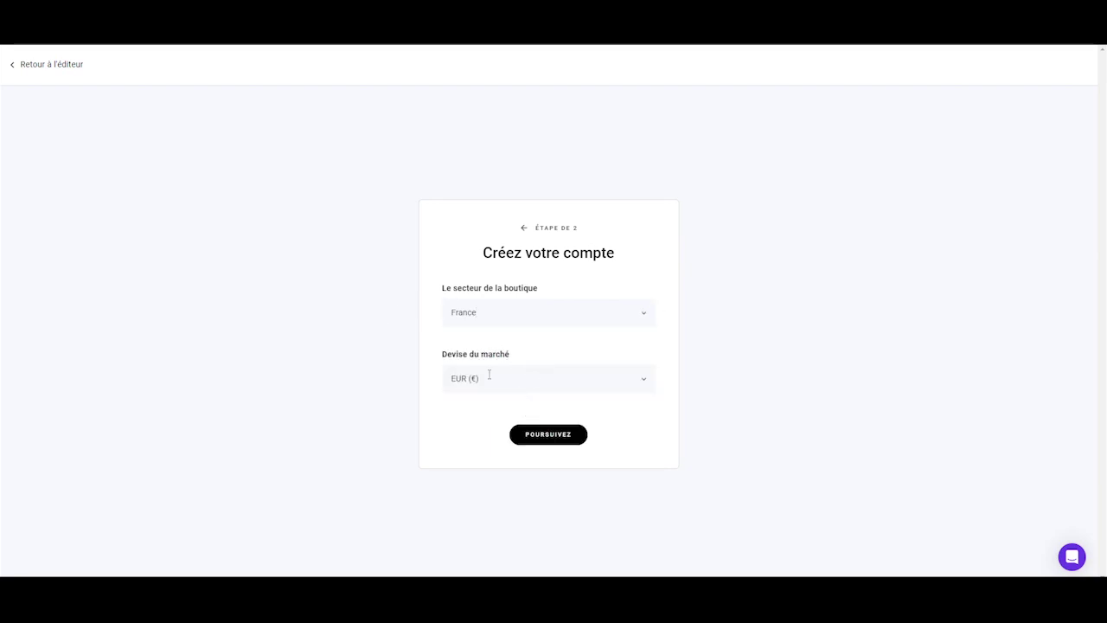
left_click(558, 441)
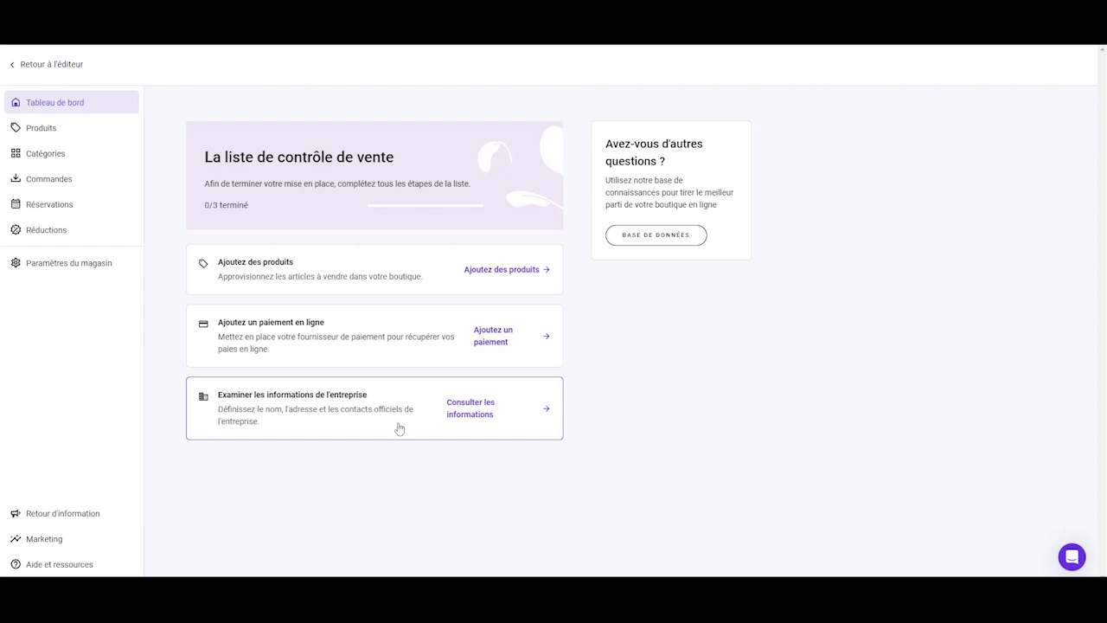
Start a new physical product and examine its form fields, from image, title and description to pricing, options and categories
left_click(520, 273)
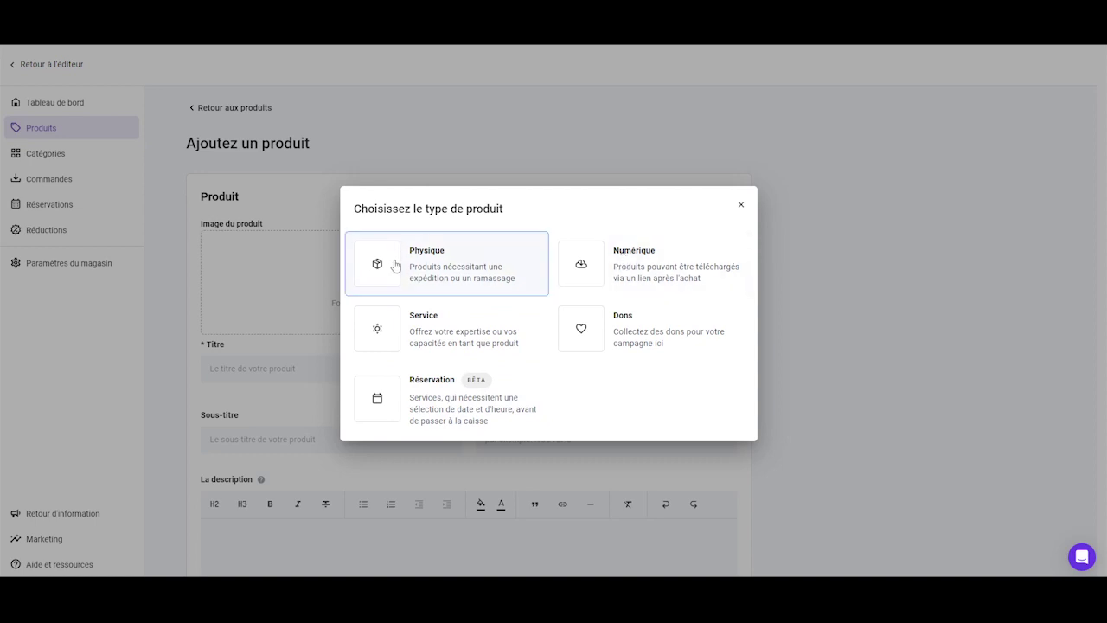
left_click(395, 263)
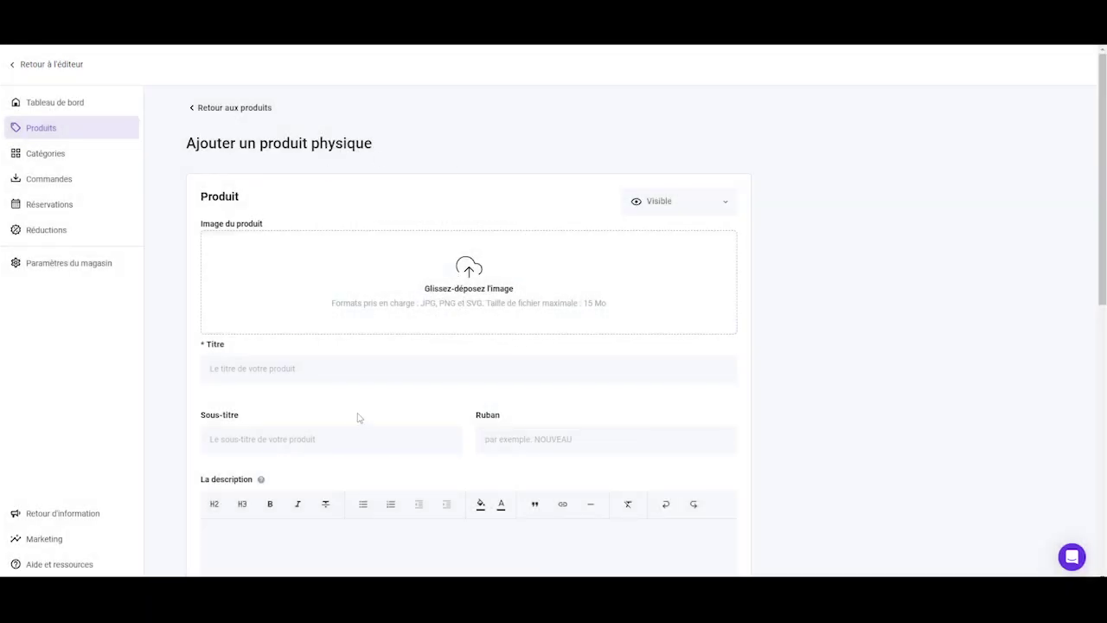
scroll(354, 403, "down", 3)
scroll(363, 407, "up", 3)
scroll(337, 372, "down", 2)
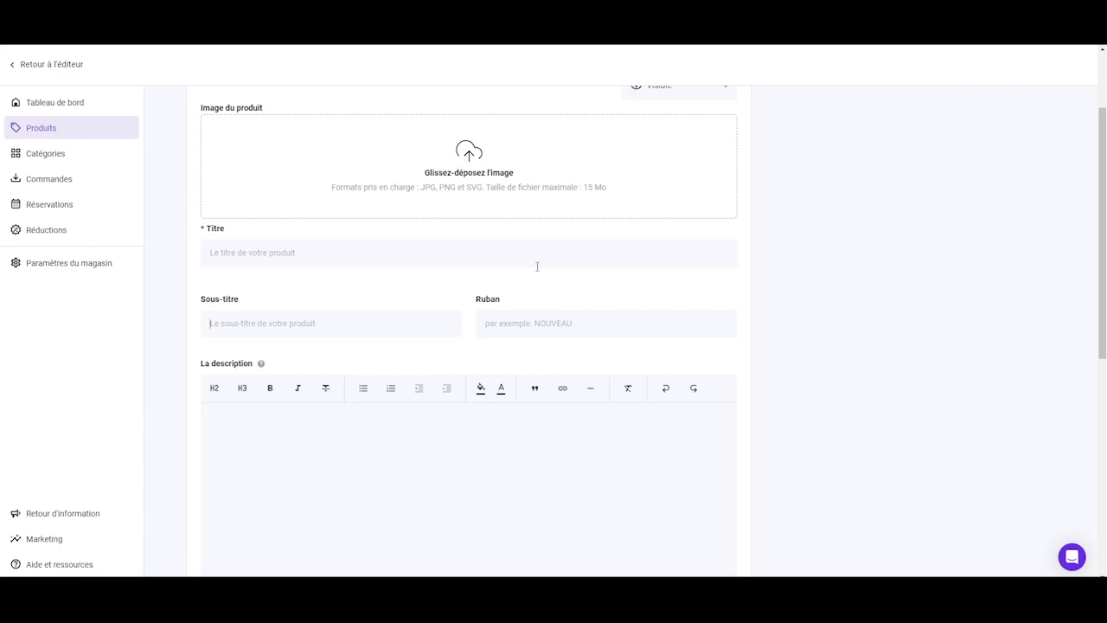
scroll(257, 254, "down", 2)
left_click(243, 256)
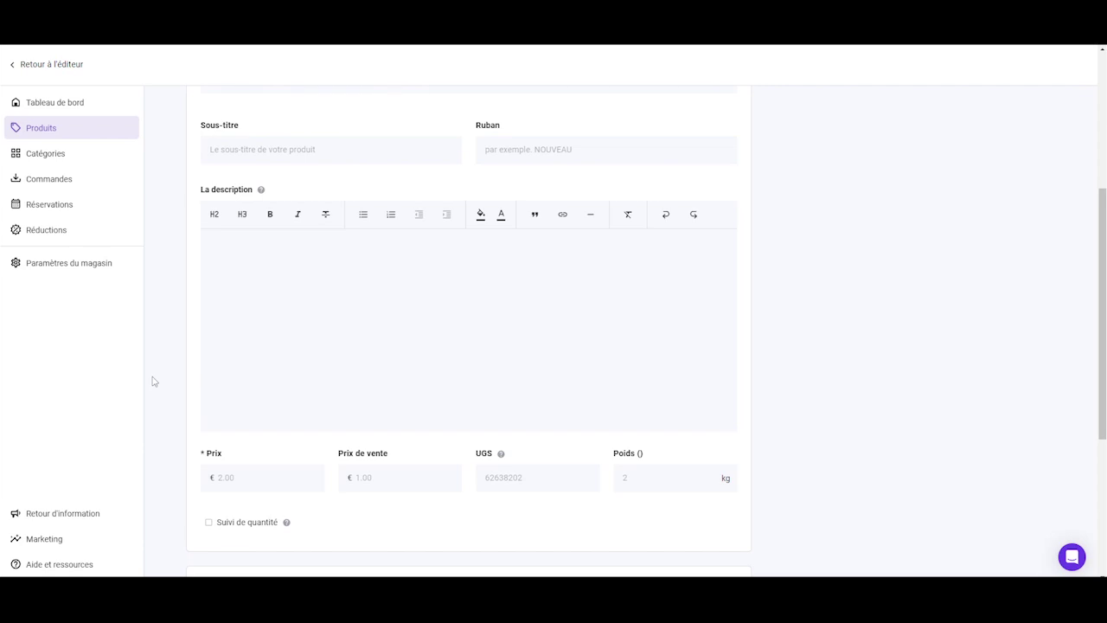
scroll(259, 551, "down", 2)
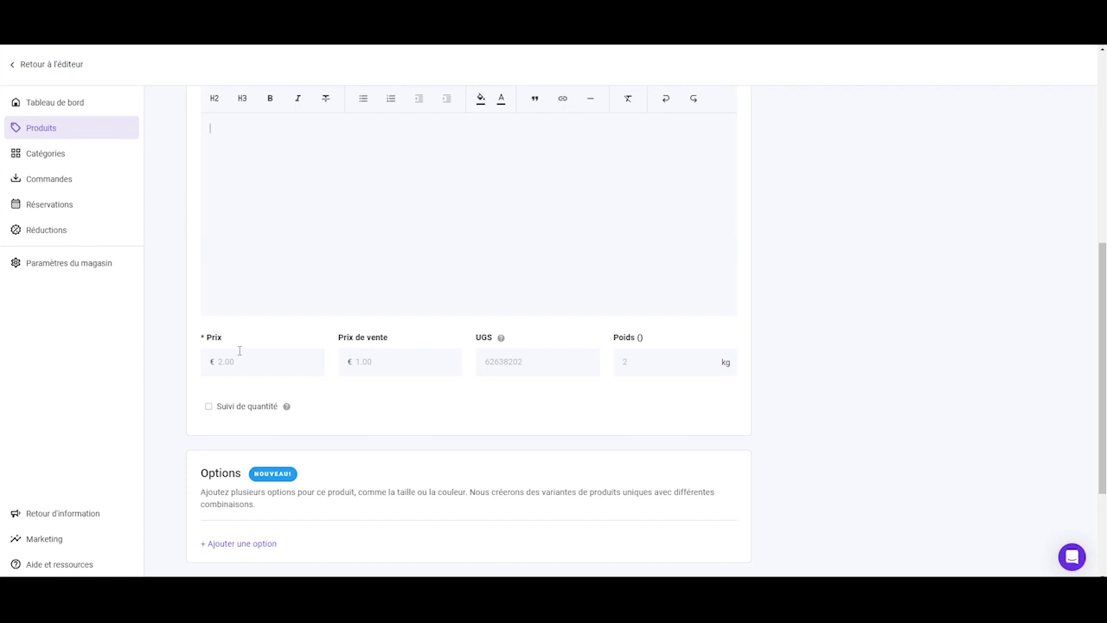
scroll(616, 298, "down", 1)
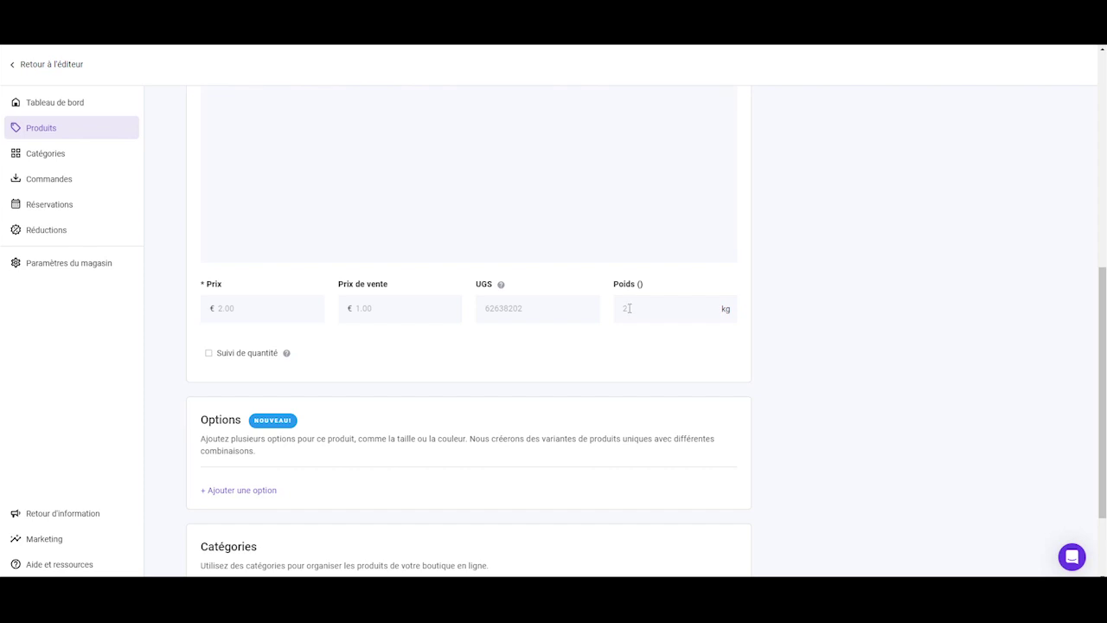
scroll(629, 308, "down", 2)
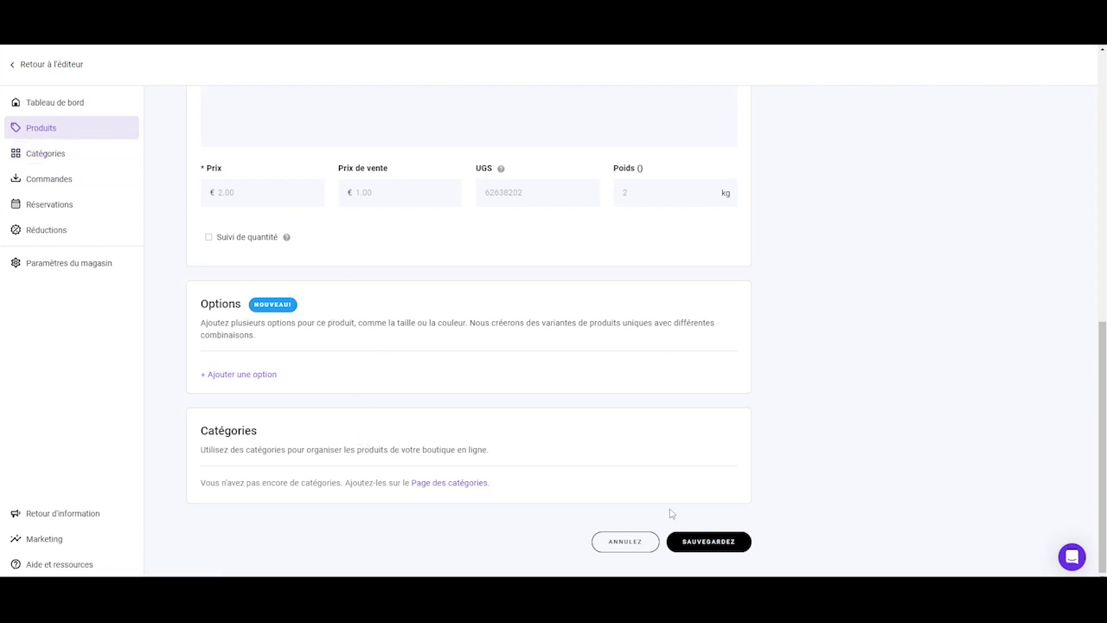
right_click(729, 543)
left_click(541, 520)
Look through the store's orders, bookings, discount codes and store settings, and return to the dashboard
left_click(62, 184)
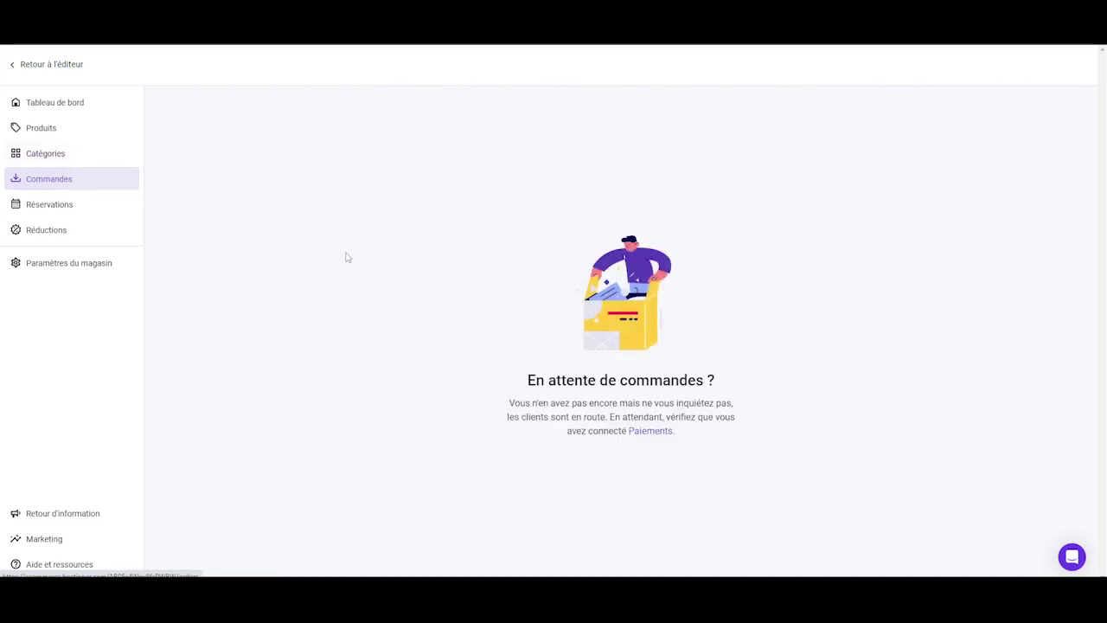
left_click(39, 210)
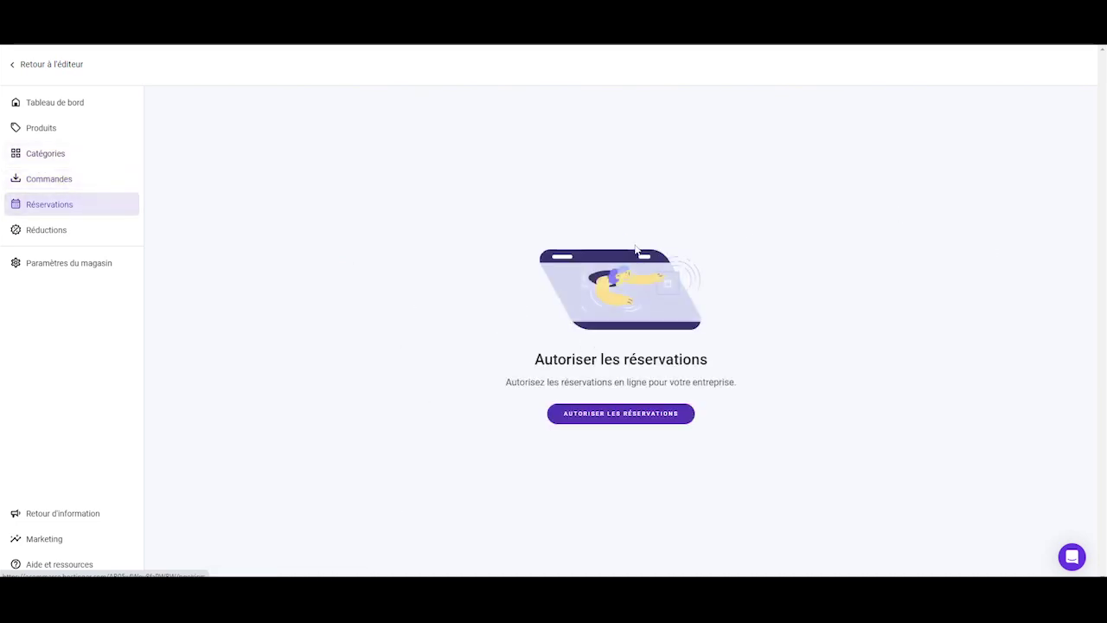
left_click(610, 420)
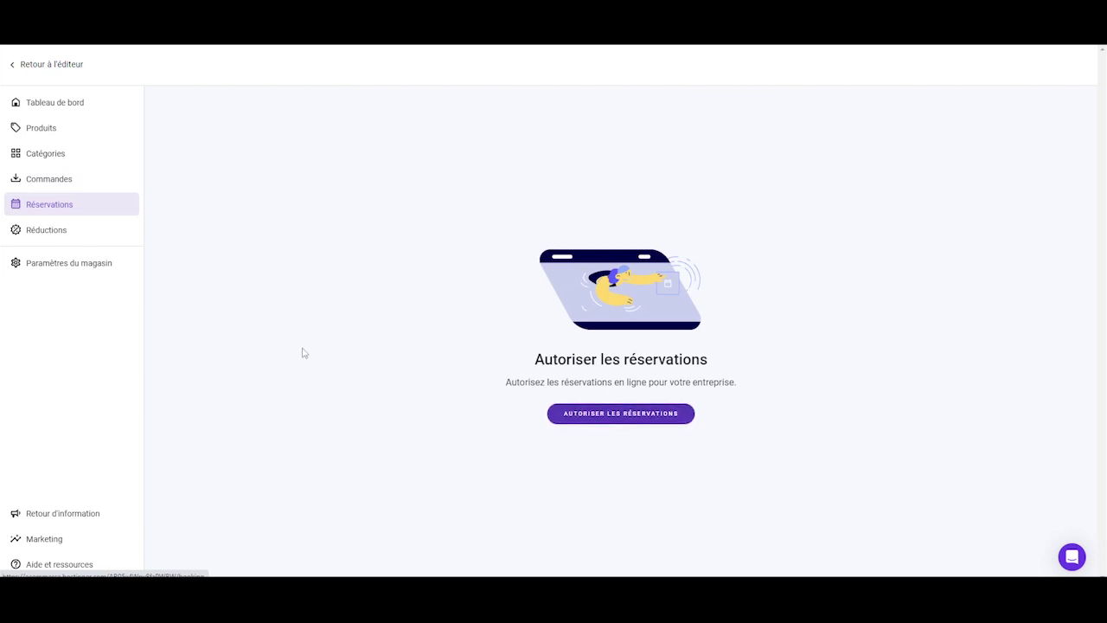
left_click(70, 233)
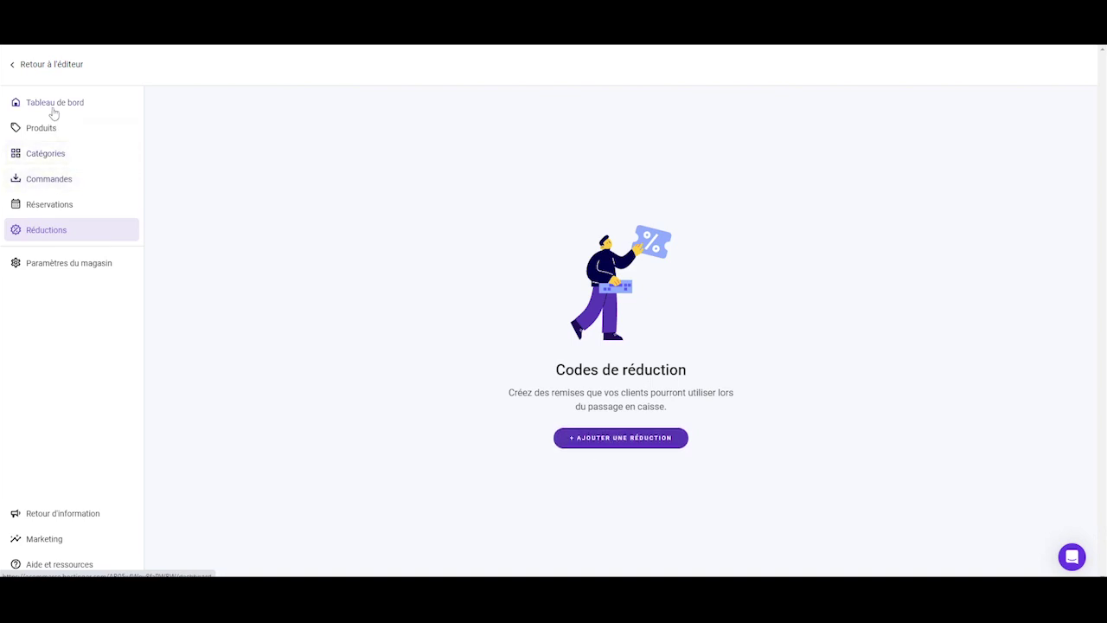
left_click(79, 266)
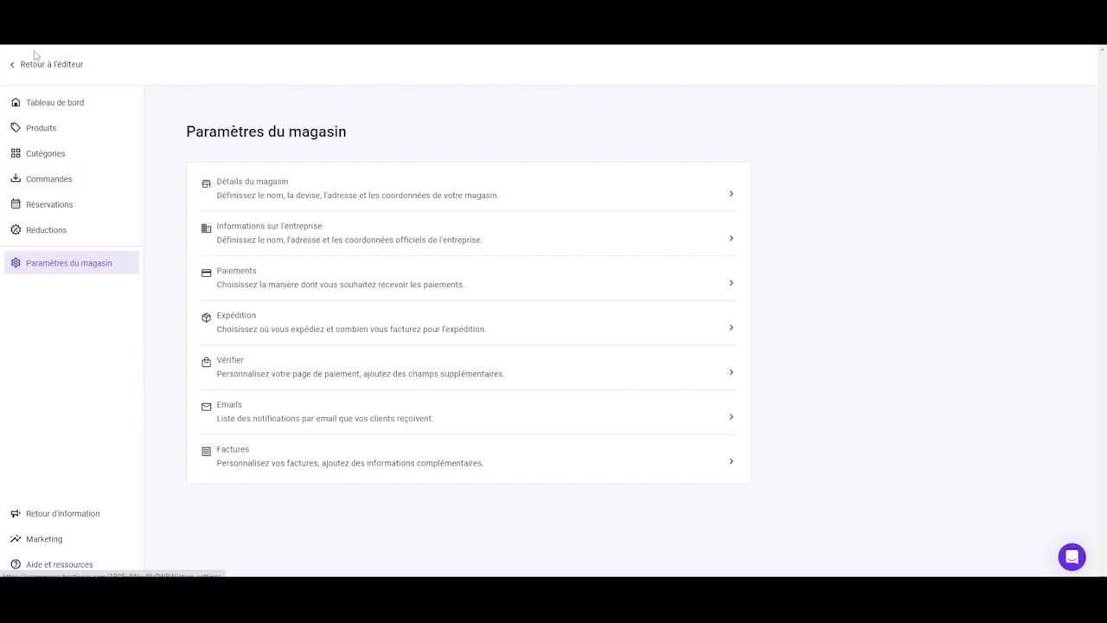
left_click(49, 105)
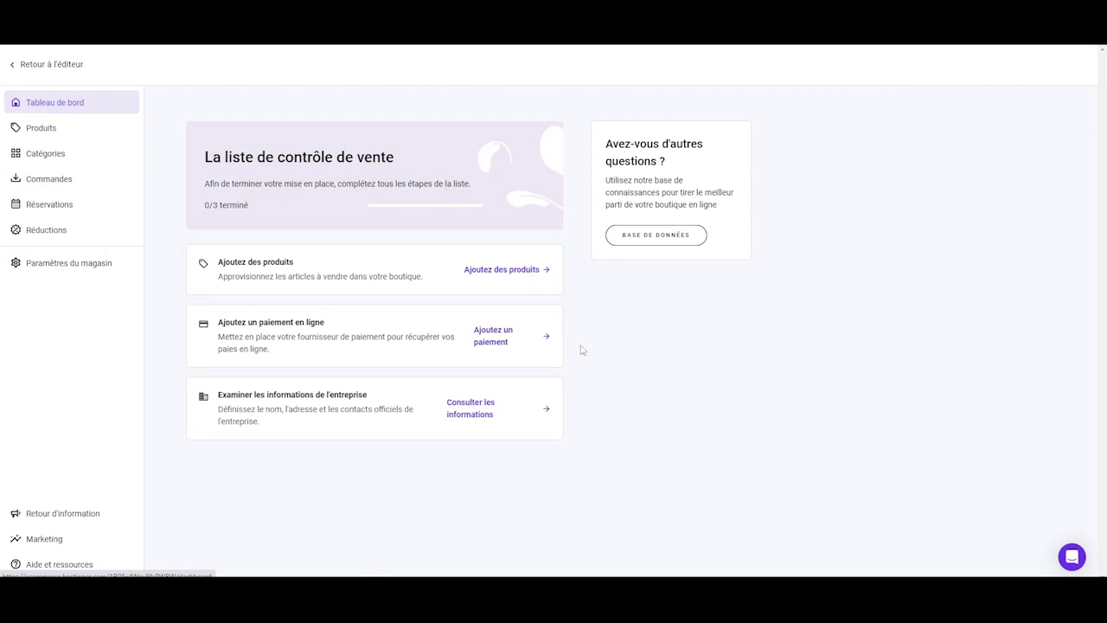
Return to the site editor, look over the home page sections, and open the quick start guide
left_click(51, 67)
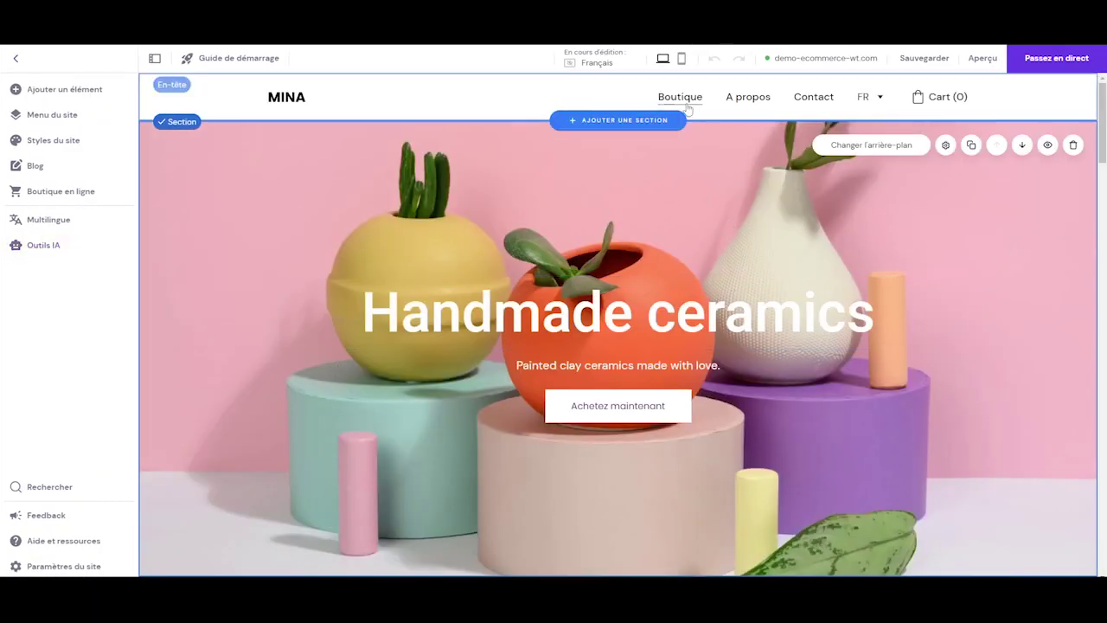
scroll(580, 402, "down", 4)
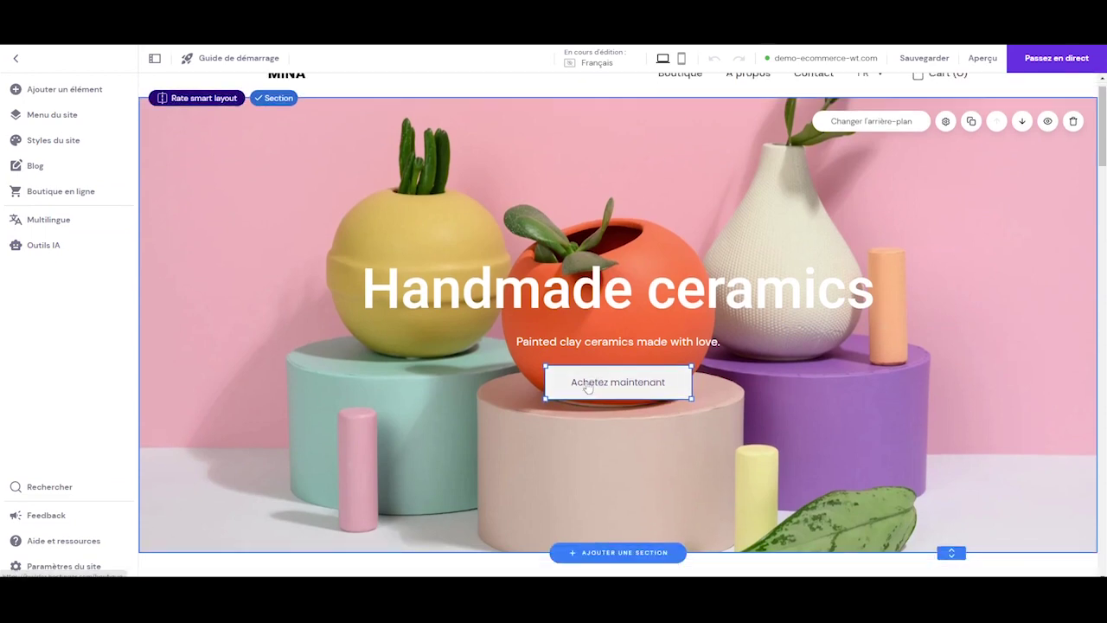
scroll(576, 364, "down", 2)
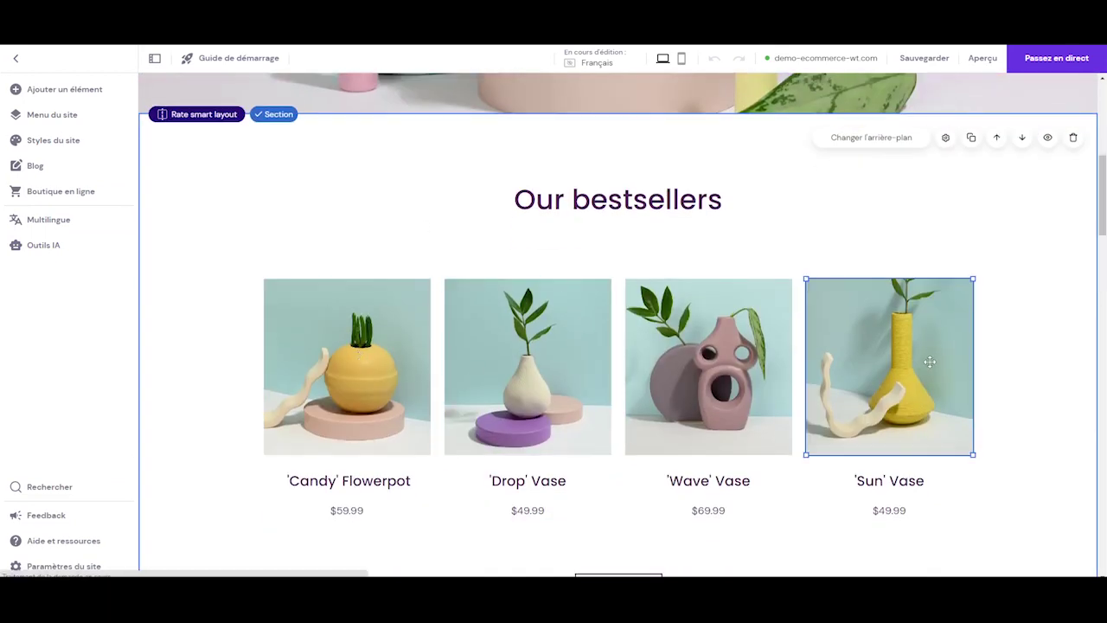
scroll(718, 297, "up", 6)
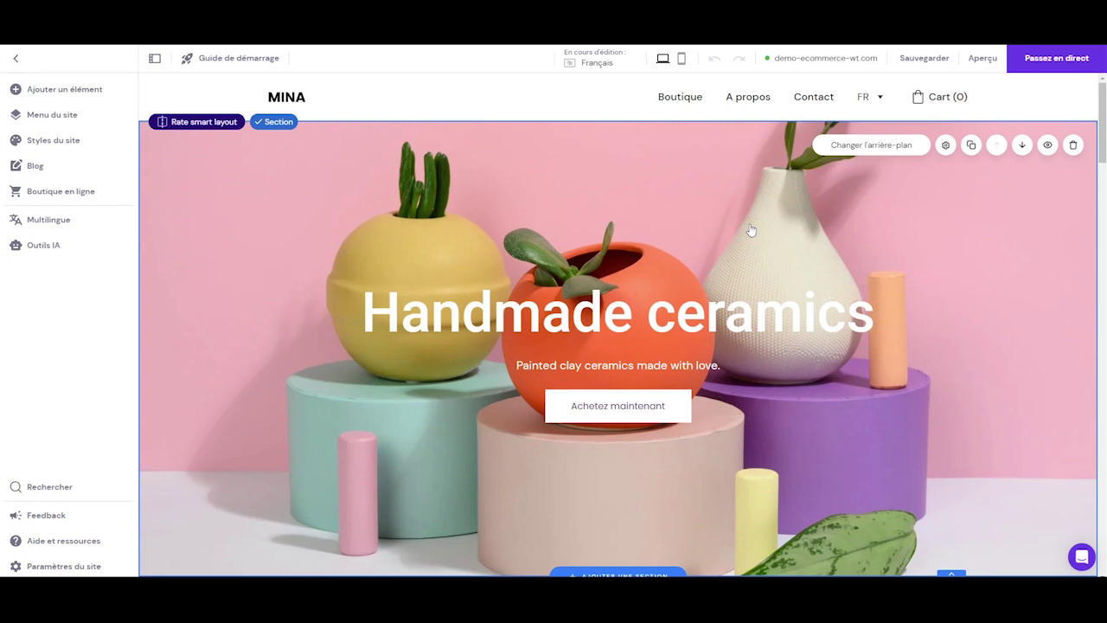
left_click(221, 61)
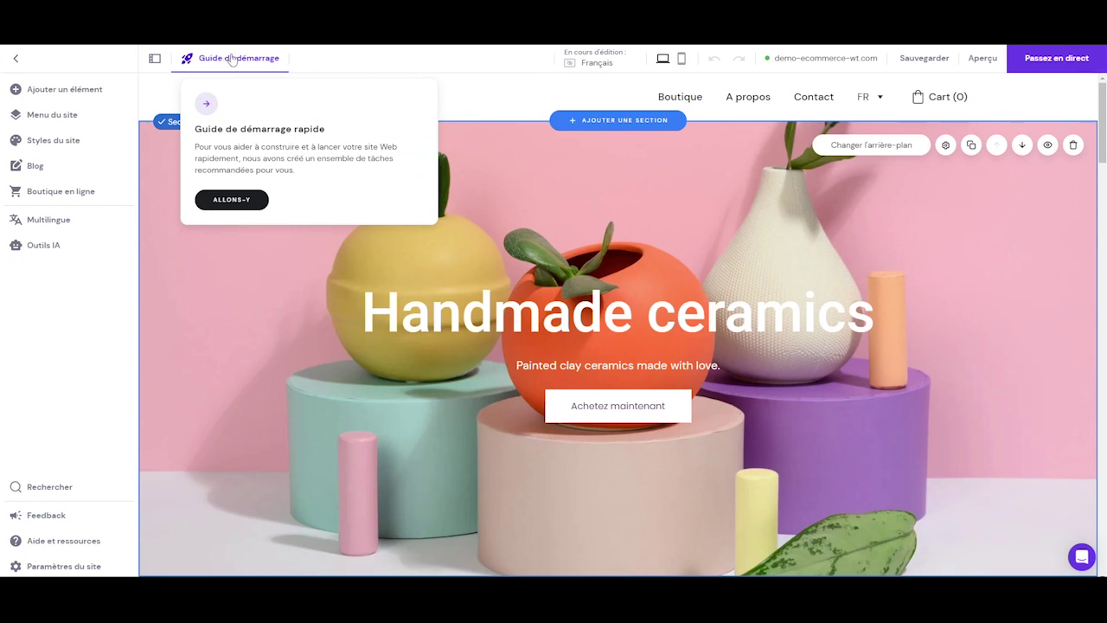
Close the quick start guide, check the home page in the mobile layout, and return to the desktop layout
left_click(246, 57)
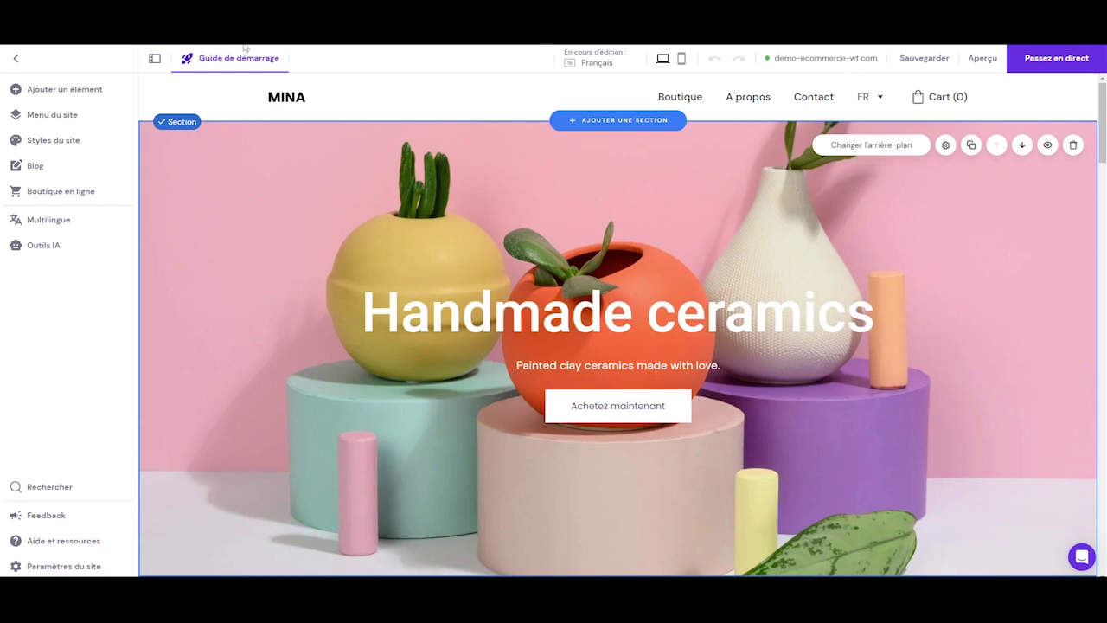
left_click(684, 62)
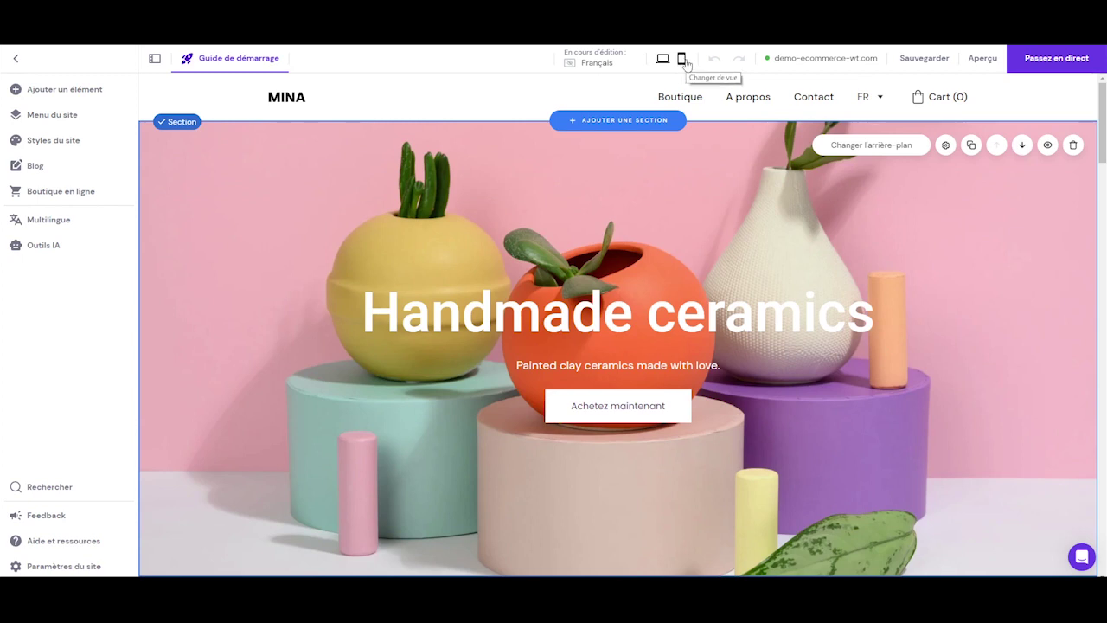
left_click(684, 63)
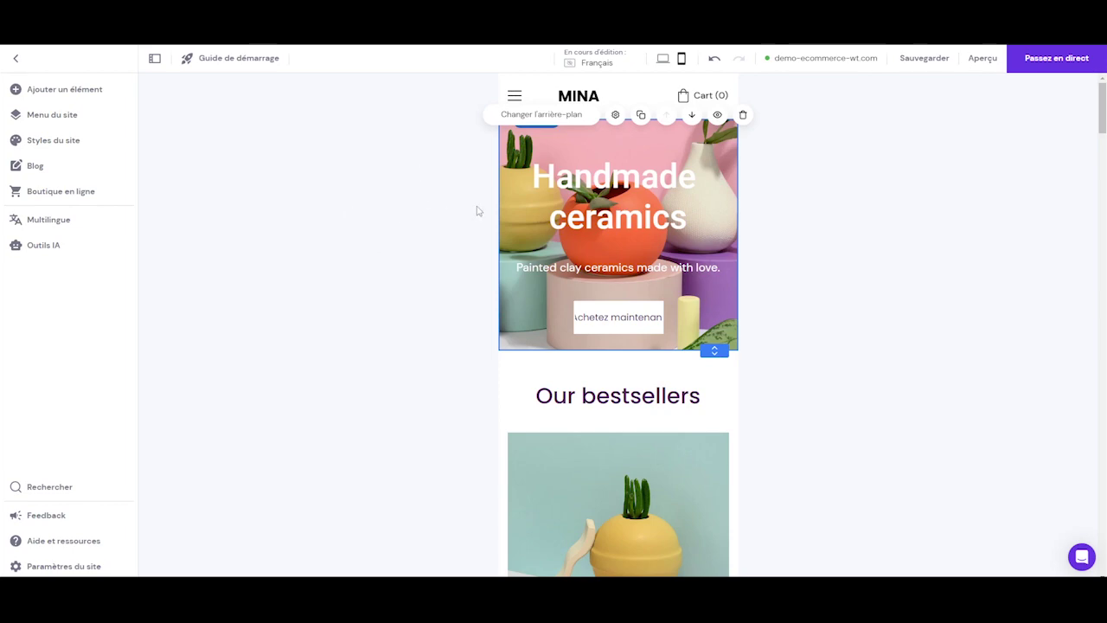
left_click(670, 57)
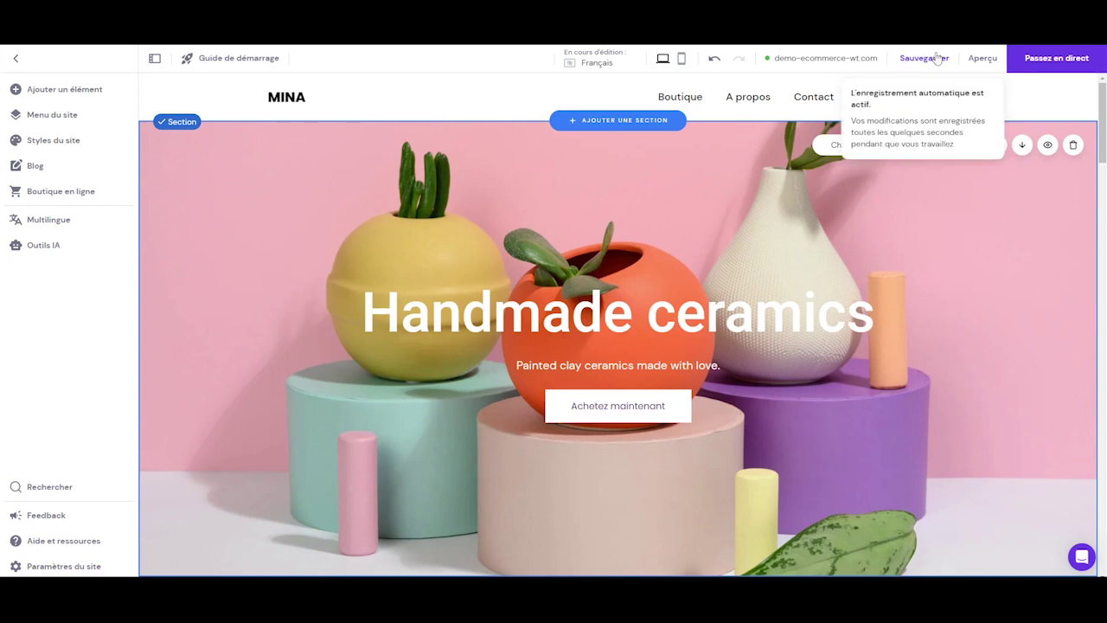
Preview the site and look through the home page from the hero banner down to the home decor section and back
left_click(984, 59)
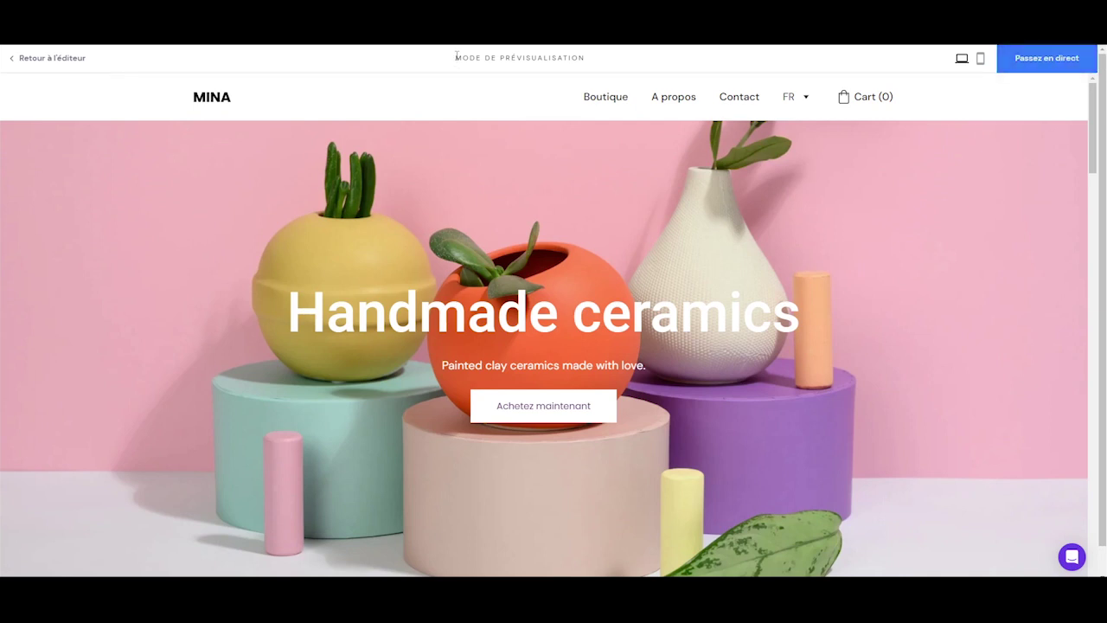
left_click_drag(594, 58, 420, 61)
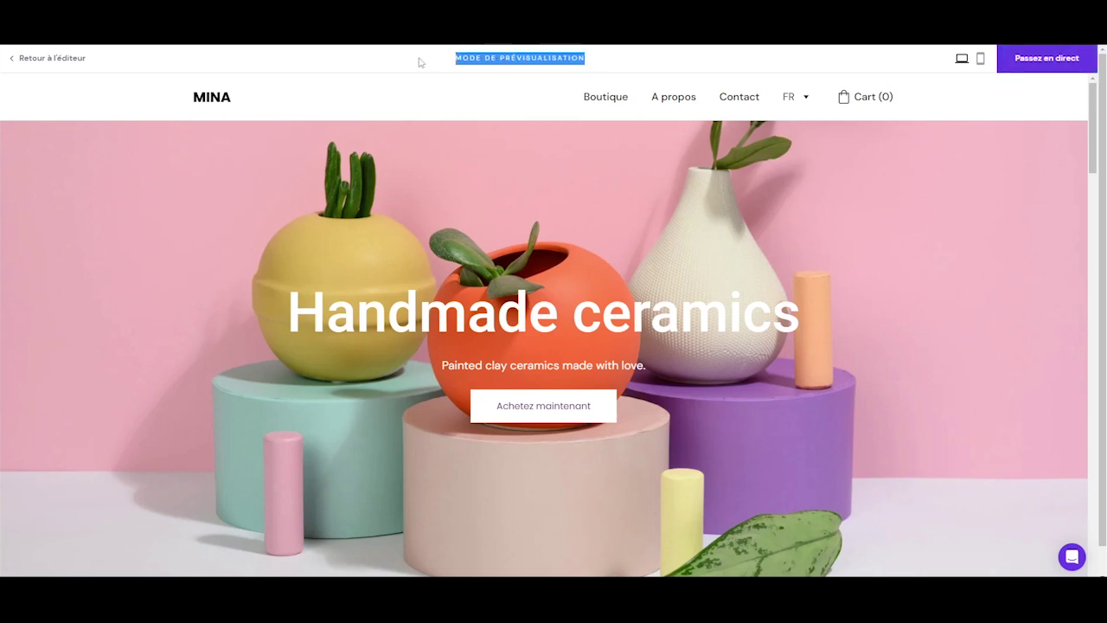
left_click(472, 116)
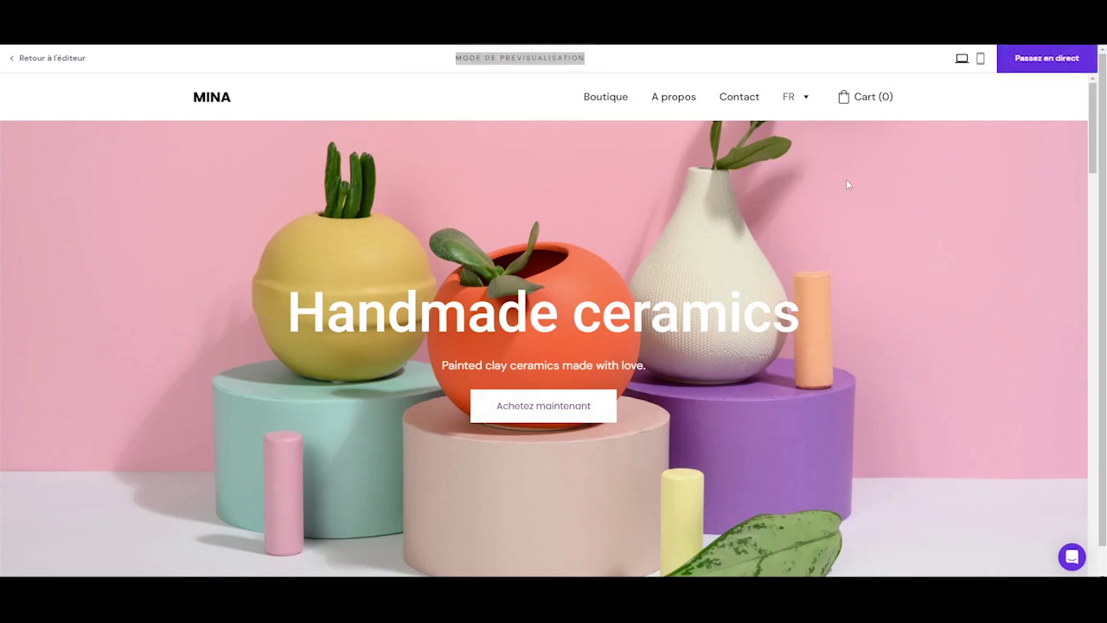
key("ctrl+a")
left_click(937, 87)
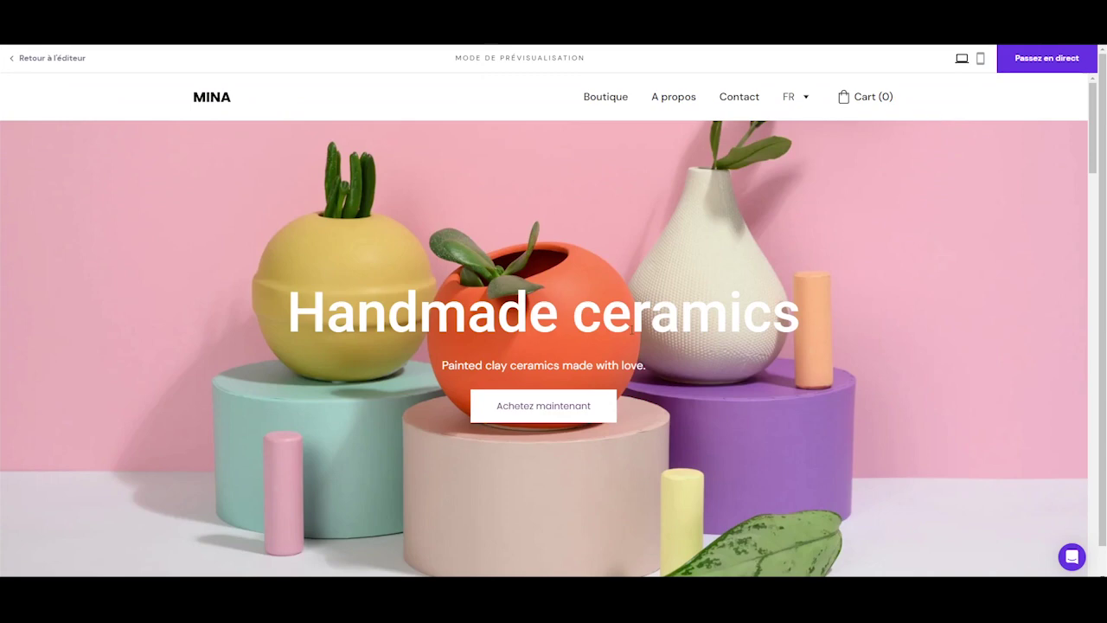
scroll(565, 193, "down", 10)
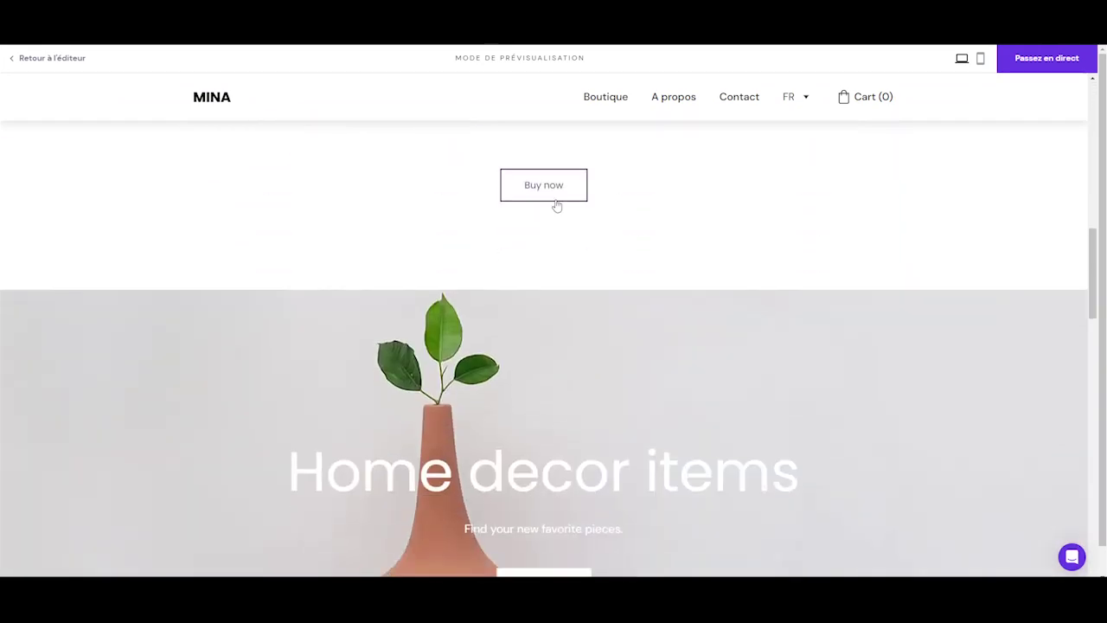
scroll(558, 204, "up", 10)
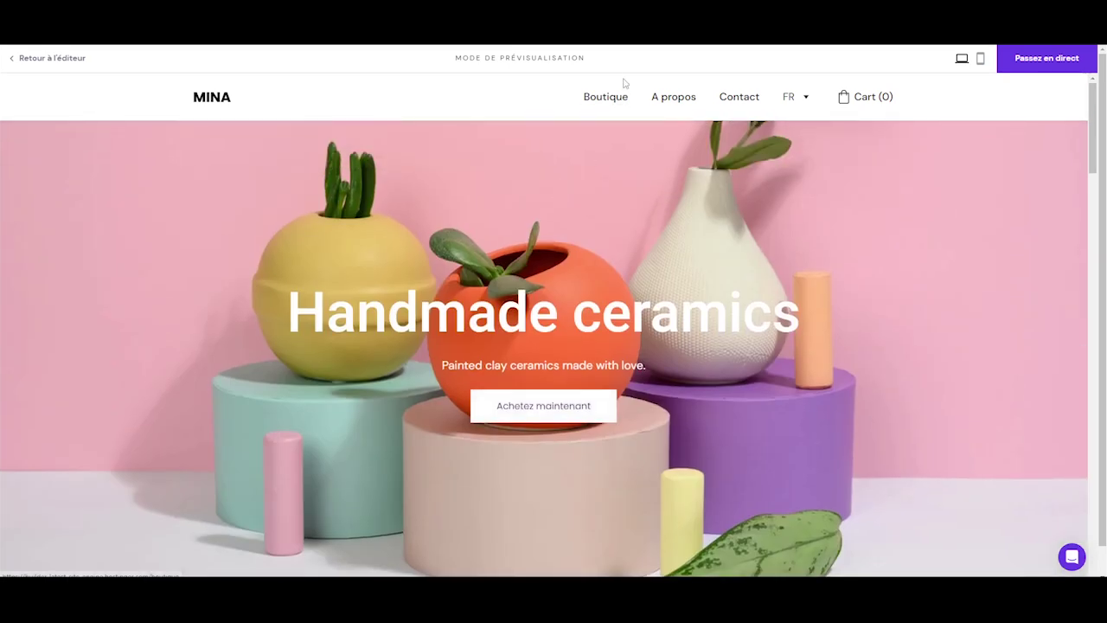
Look through the A propos page in the preview, and return to the site editor
left_click(680, 100)
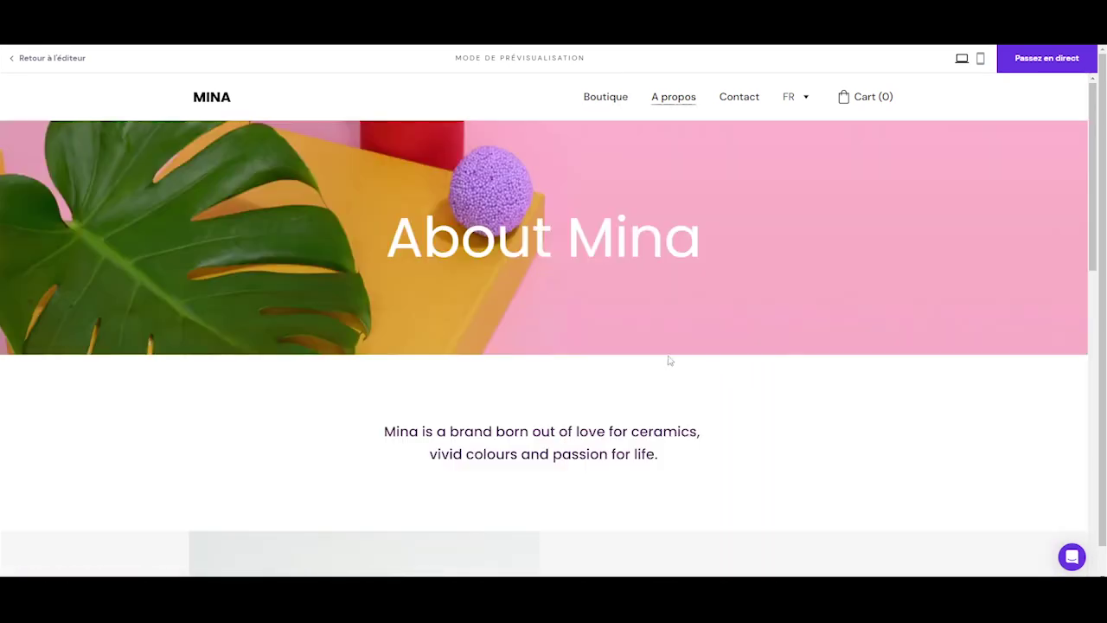
scroll(667, 359, "down", 6)
scroll(665, 356, "down", 5)
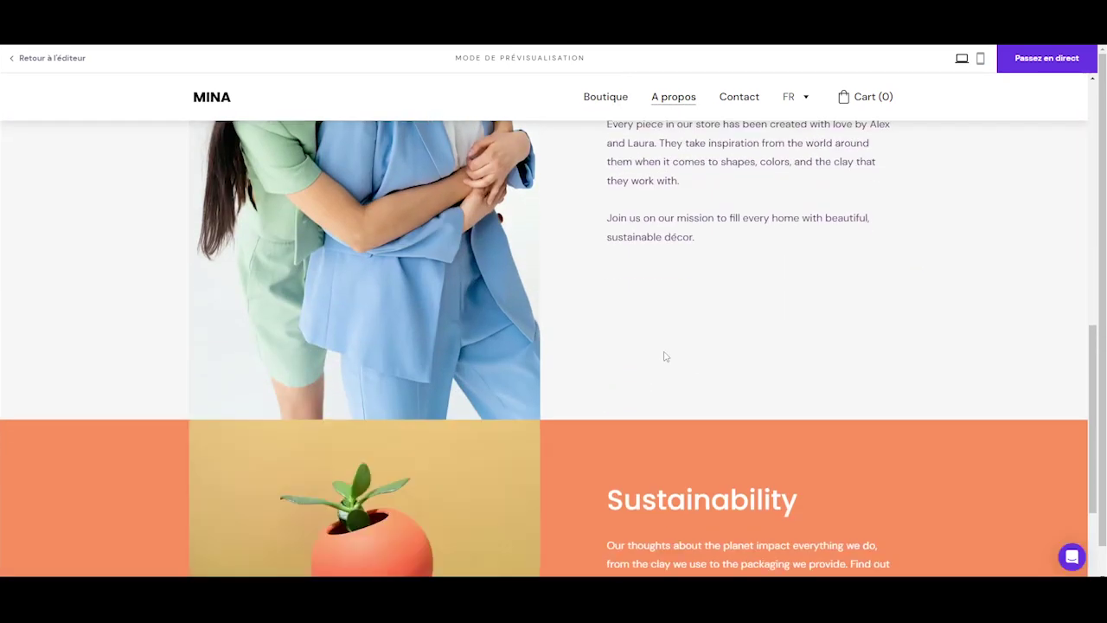
scroll(661, 364, "up", 10)
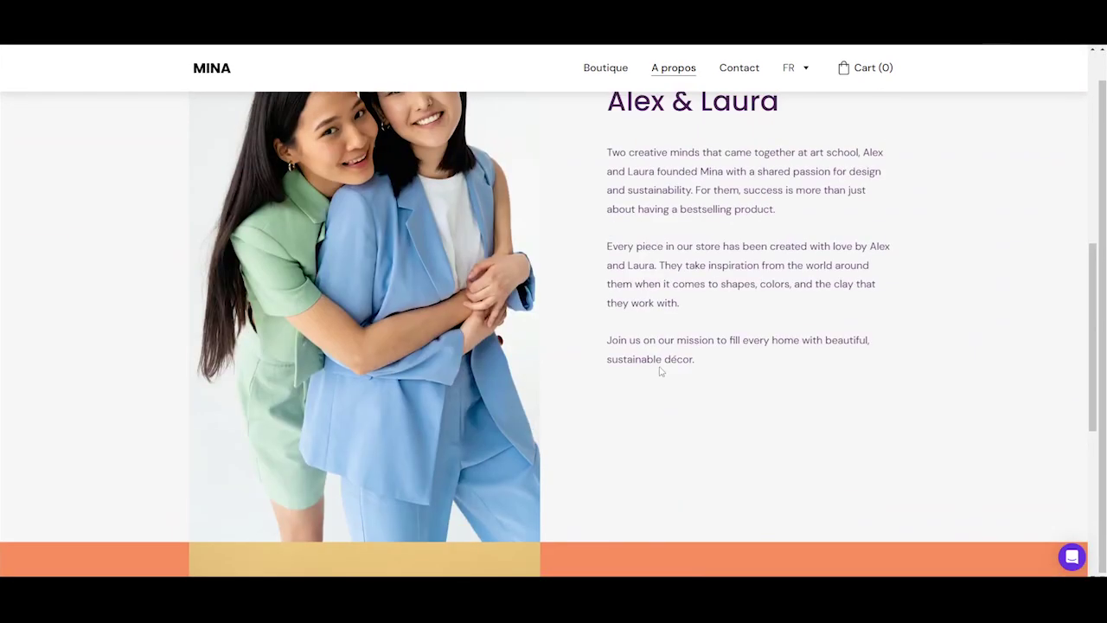
scroll(656, 355, "up", 1)
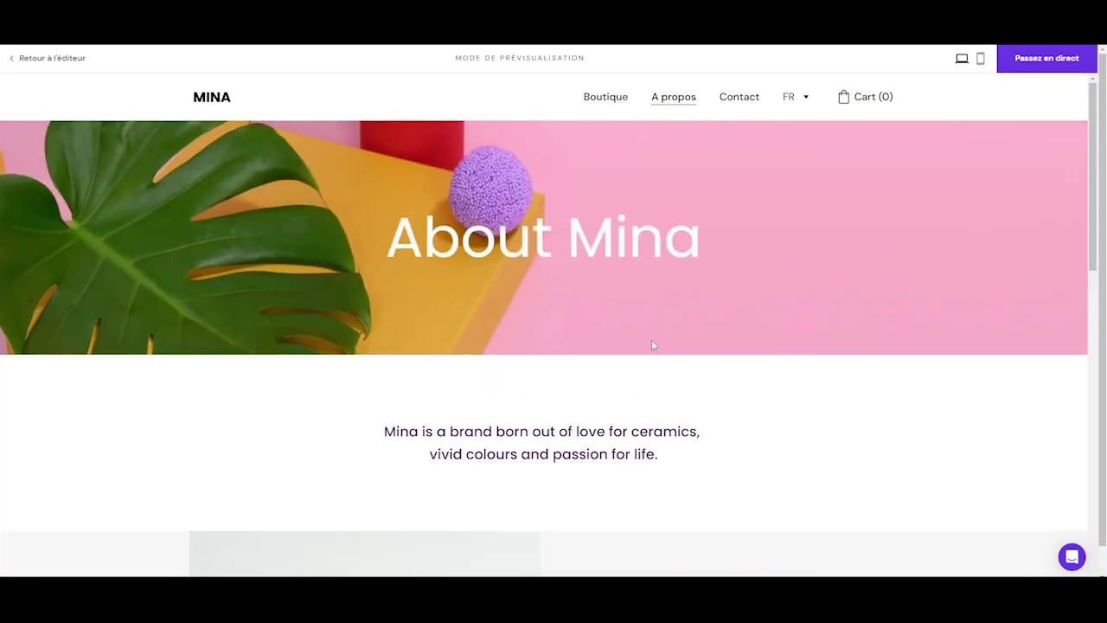
left_click(40, 59)
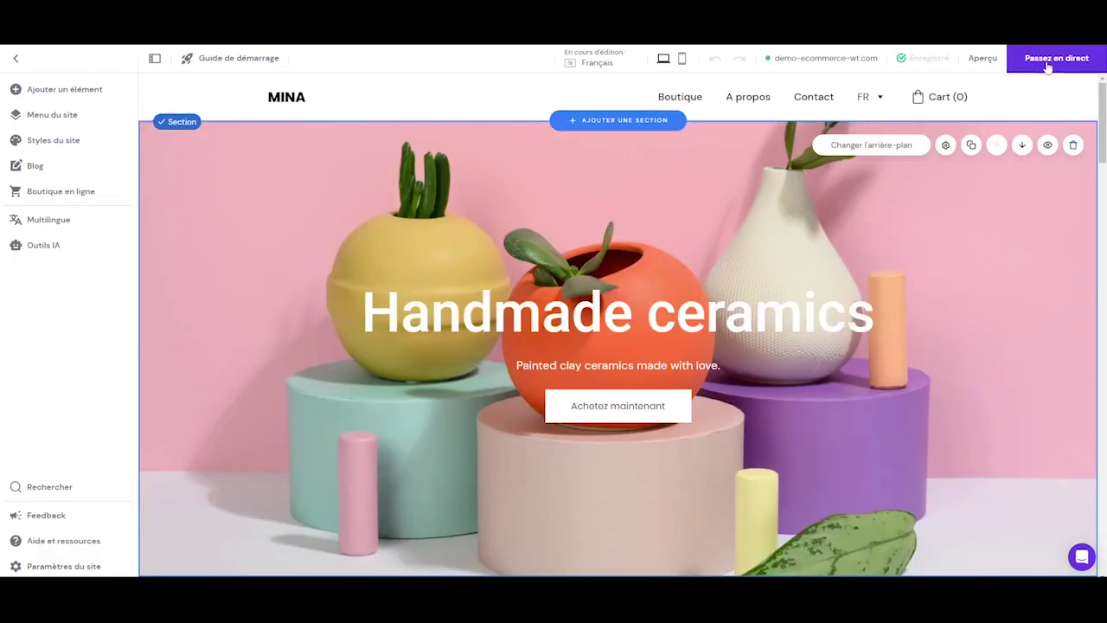